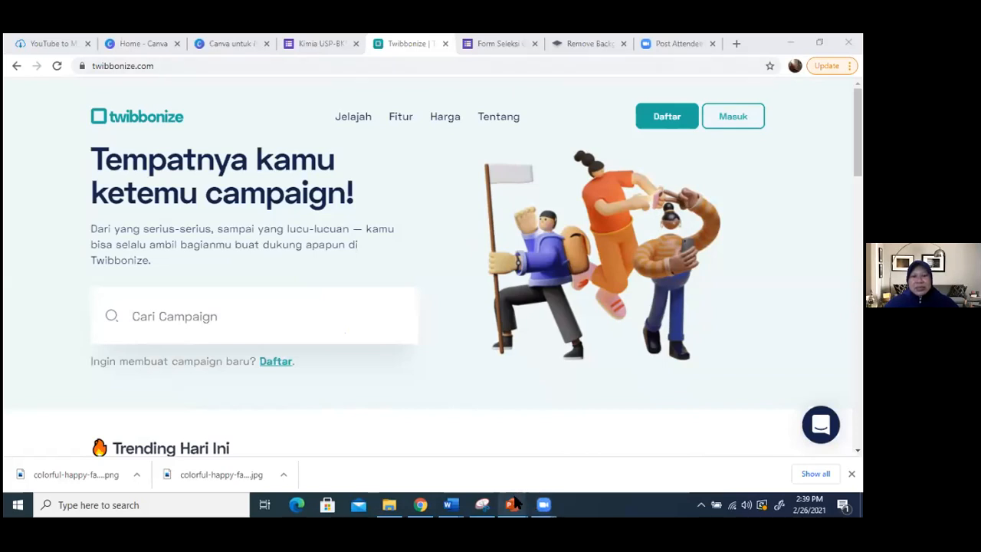
{"action": "mouse_move", "coordinate": [514, 502]}
{"action": "left_click", "coordinate": [594, 450]}
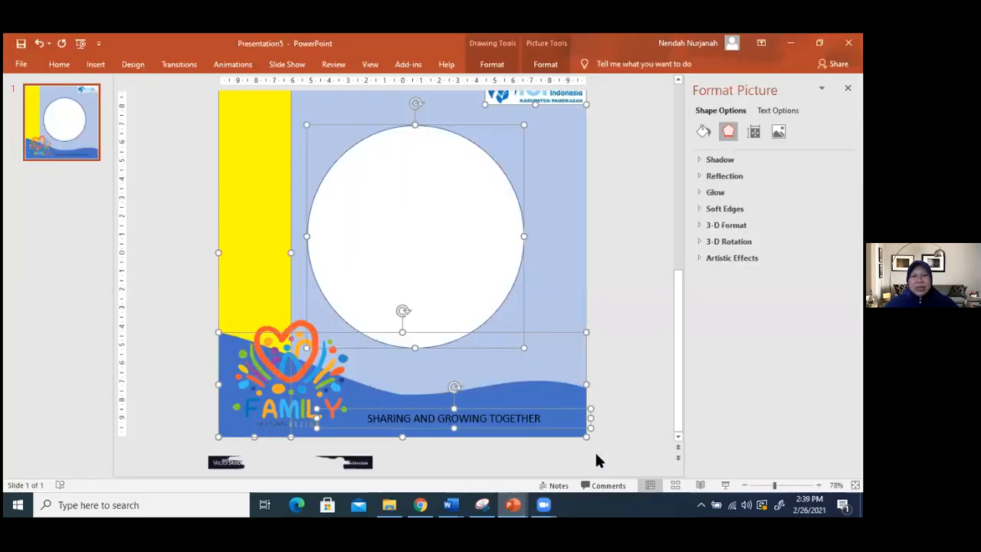
{"action": "mouse_move", "coordinate": [541, 502]}
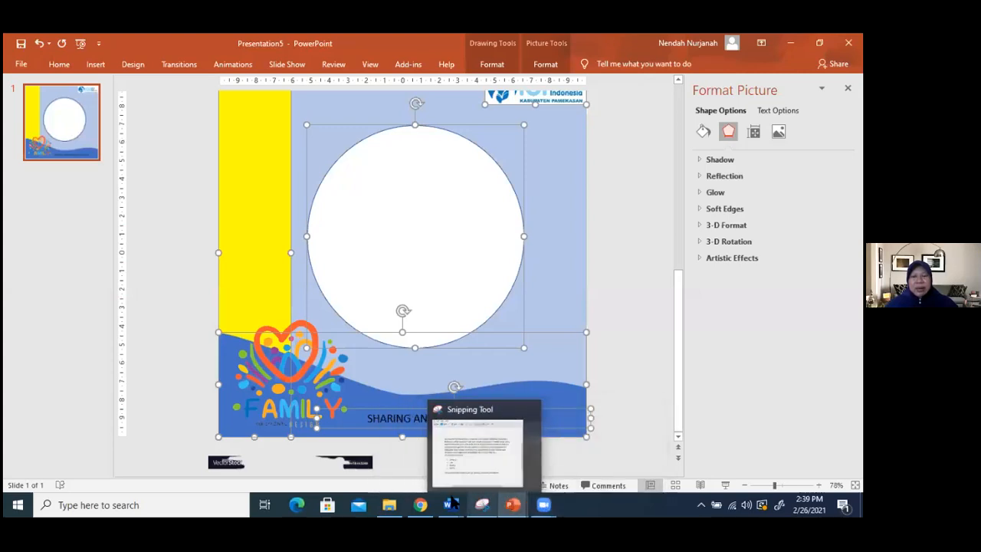
{"action": "left_click", "coordinate": [420, 503]}
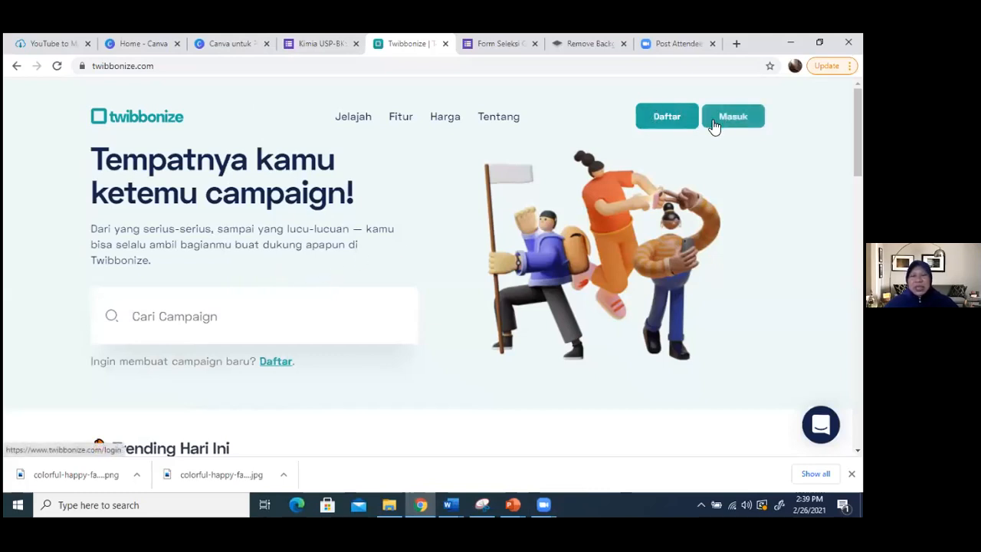
- Sign up for Twibbonize with one of the listed Google accounts and start creating a new campaign
{"action": "left_click", "coordinate": [667, 121]}
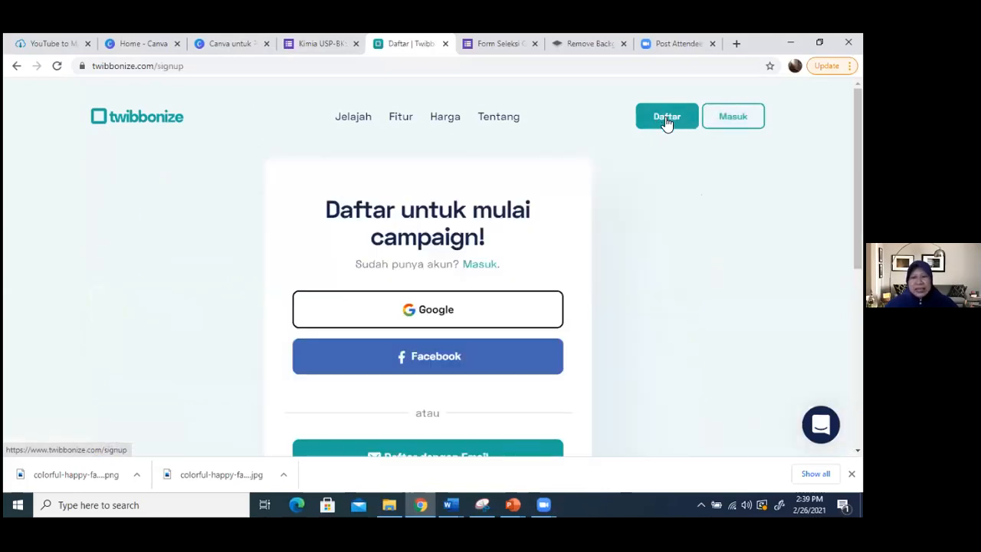
{"action": "left_click", "coordinate": [436, 311]}
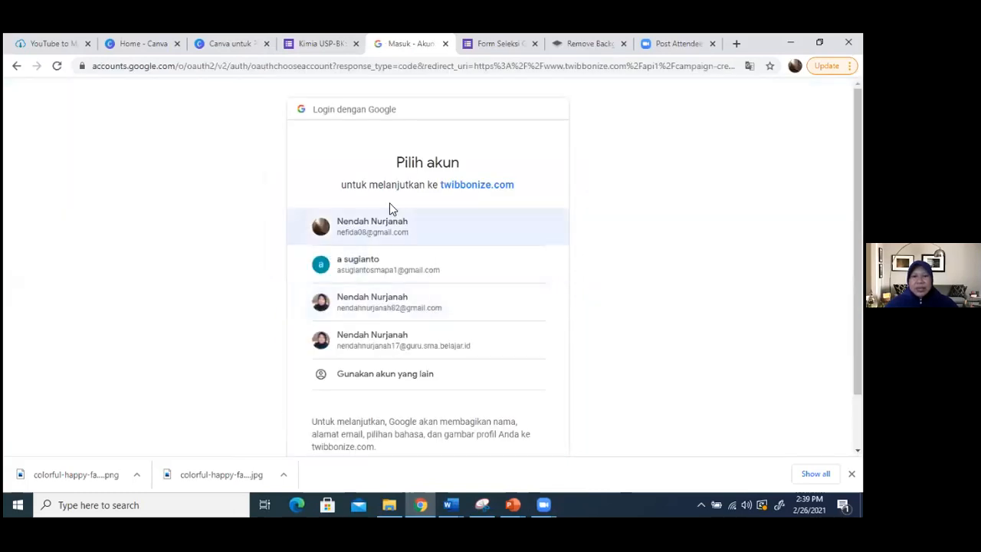
{"action": "left_click", "coordinate": [385, 307]}
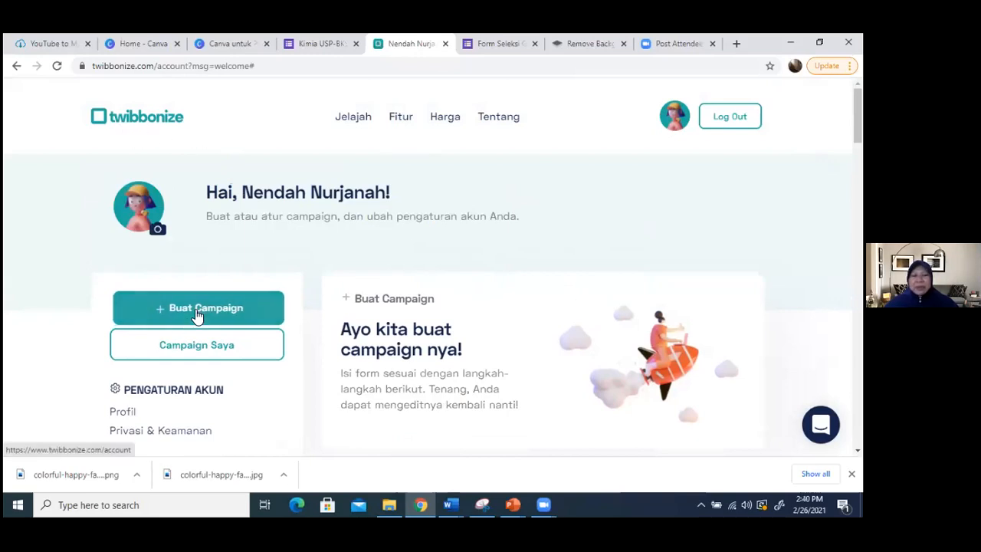
{"action": "left_click", "coordinate": [197, 314]}
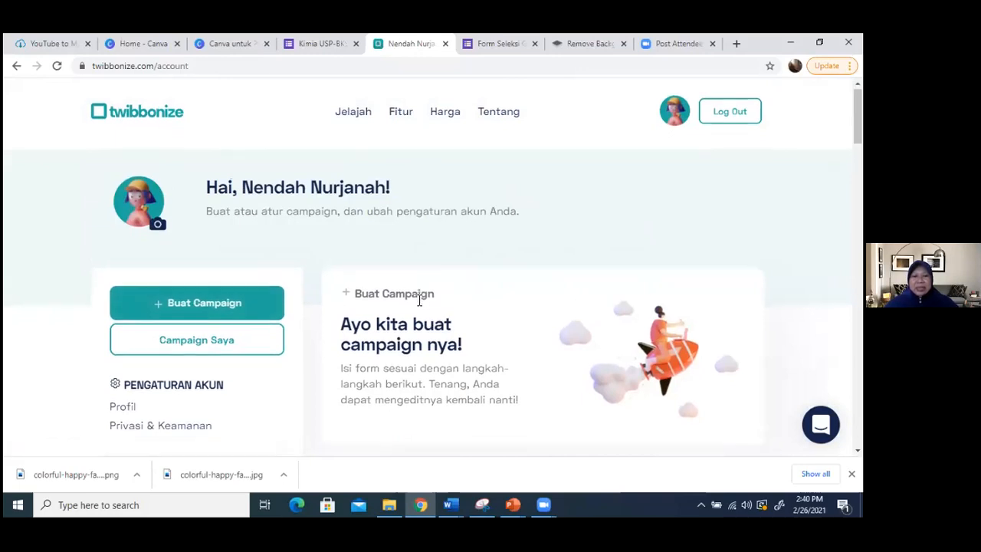
- Enter ujicoba1 as the campaign's URL ending in the campaign information form
{"action": "scroll", "coordinate": [414, 298], "scroll_direction": "down", "scroll_amount": 2}
{"action": "scroll", "coordinate": [413, 299], "scroll_direction": "down", "scroll_amount": 2}
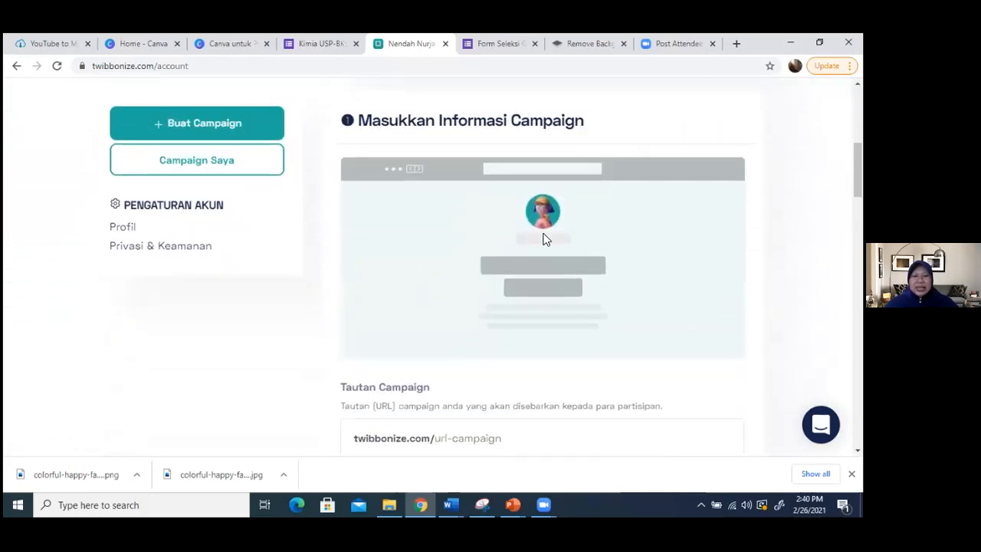
{"action": "scroll", "coordinate": [447, 303], "scroll_direction": "up", "scroll_amount": 3}
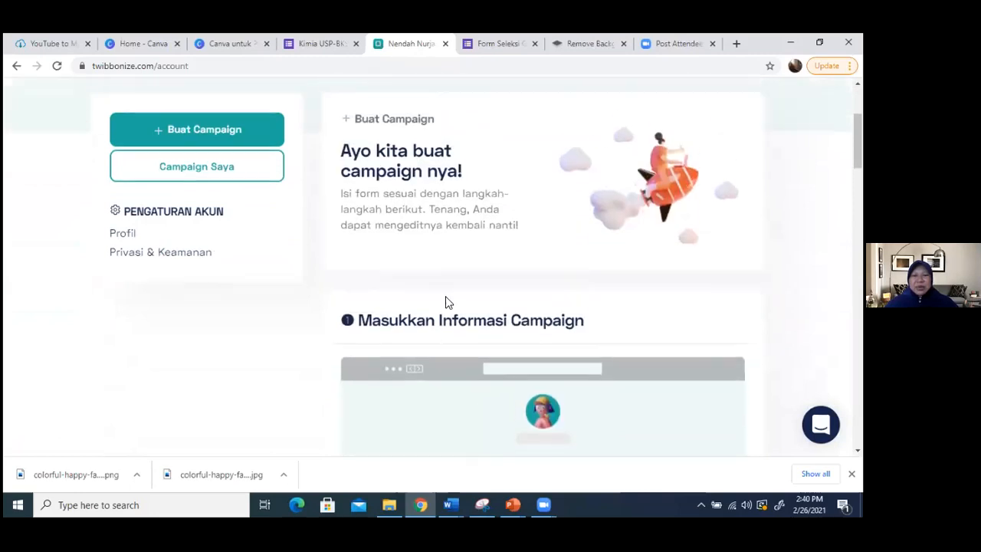
{"action": "scroll", "coordinate": [446, 296], "scroll_direction": "down", "scroll_amount": 1}
{"action": "scroll", "coordinate": [437, 310], "scroll_direction": "down", "scroll_amount": 2}
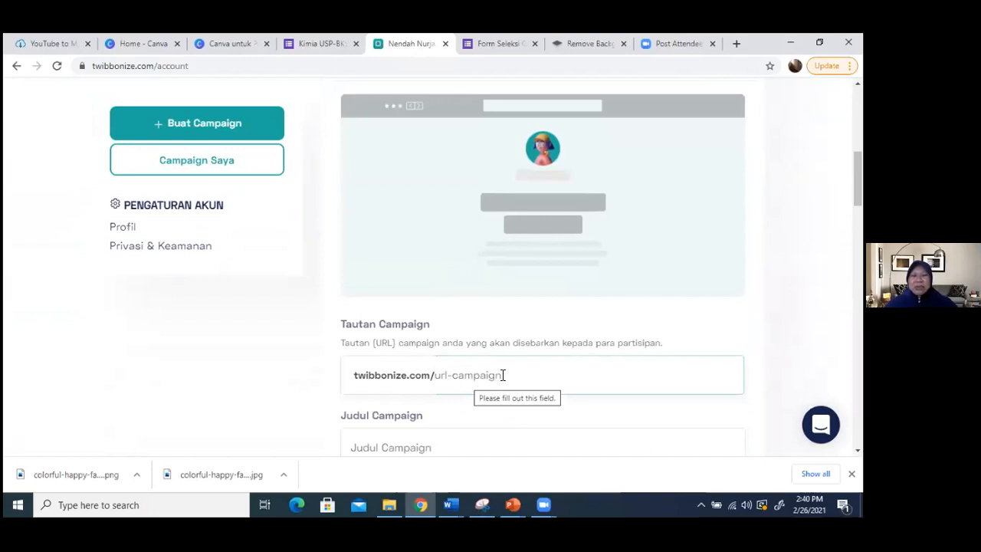
{"action": "left_click", "coordinate": [505, 374]}
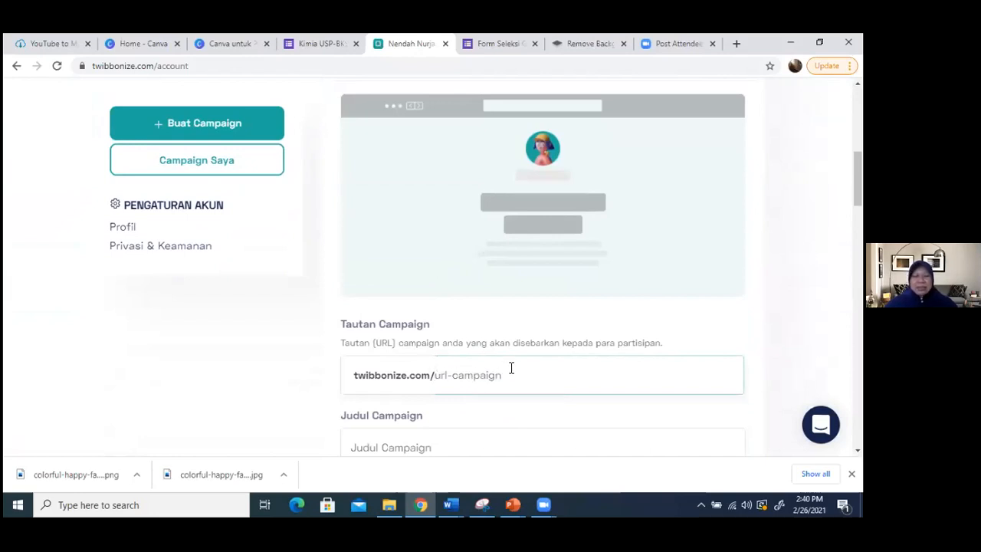
{"action": "type", "text": "uji"}
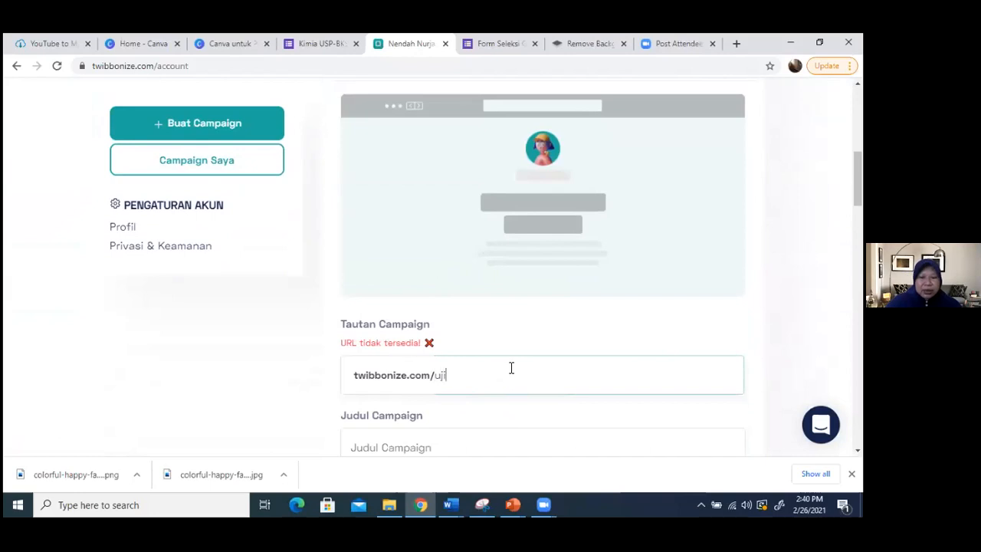
{"action": "type", "text": "coba1"}
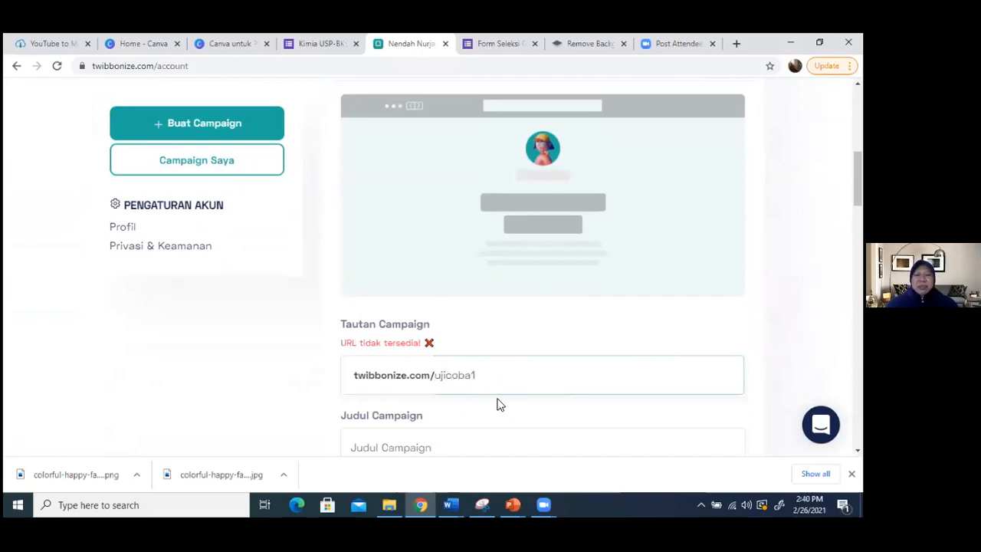
- Enter "BANGGA JADI BAGIAN IGI" as the campaign title
{"action": "scroll", "coordinate": [497, 403], "scroll_direction": "down", "scroll_amount": 2}
{"action": "left_click", "coordinate": [476, 319]}
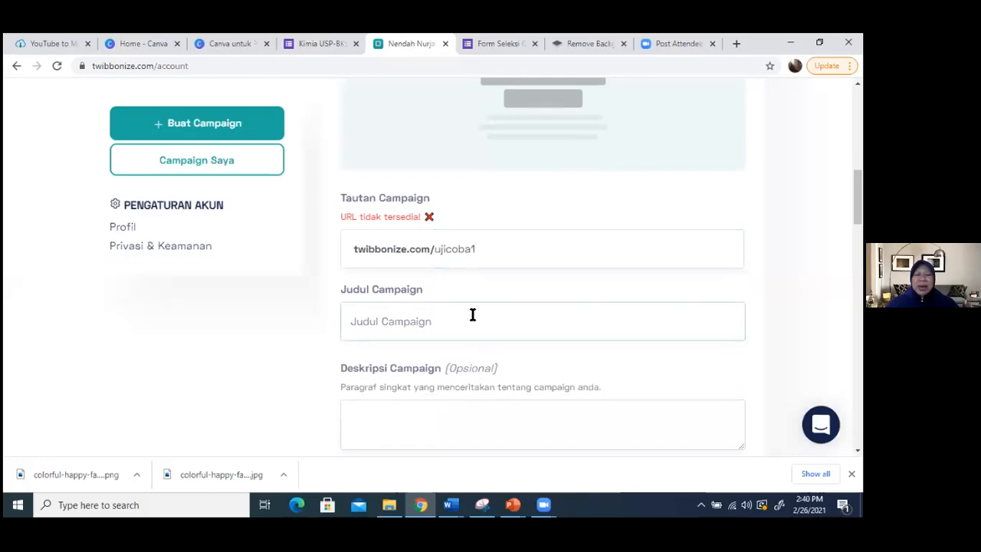
{"action": "type", "text": "BANGGA JADI BAGIAN IGI"}
- Upload the PNG file TWIBBON 1 from the Downloads folder as the campaign frame, leaving the description and tags empty
{"action": "scroll", "coordinate": [485, 359], "scroll_direction": "down", "scroll_amount": 1}
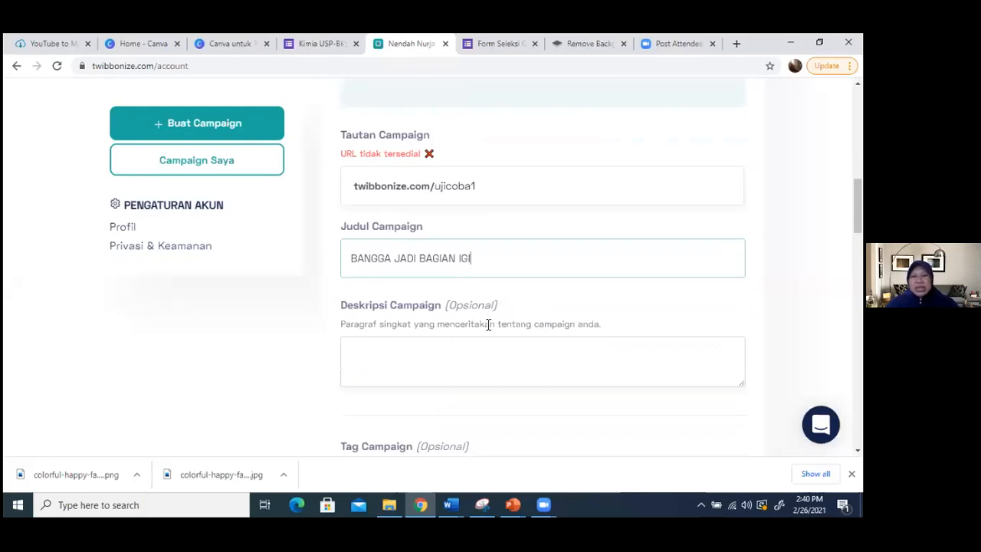
{"action": "scroll", "coordinate": [495, 322], "scroll_direction": "down", "scroll_amount": 3}
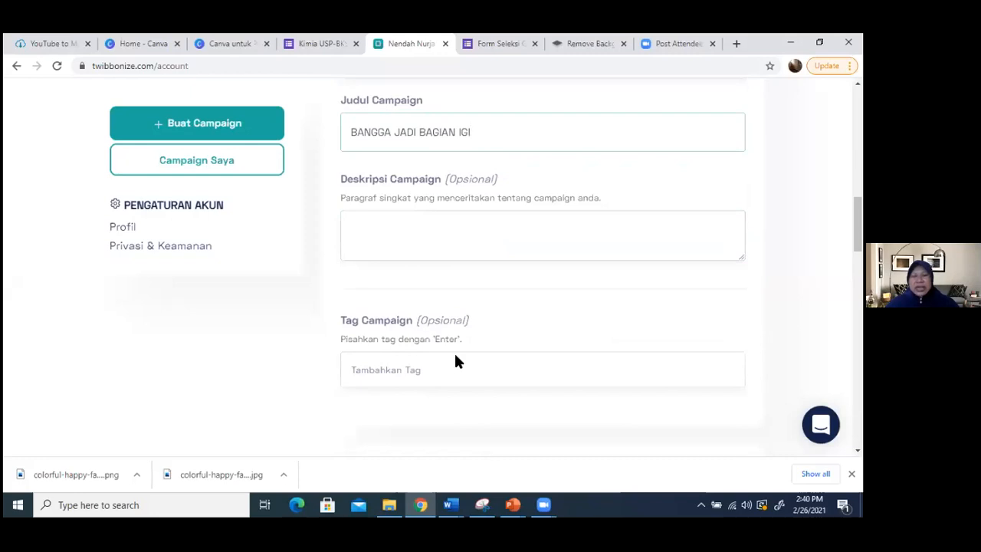
{"action": "scroll", "coordinate": [440, 358], "scroll_direction": "down", "scroll_amount": 6}
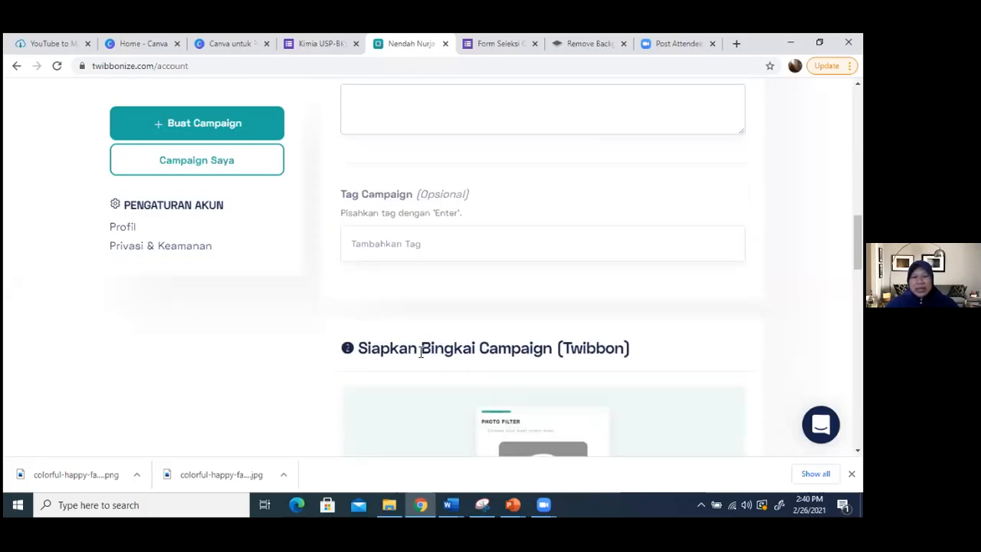
{"action": "scroll", "coordinate": [545, 322], "scroll_direction": "down", "scroll_amount": 3}
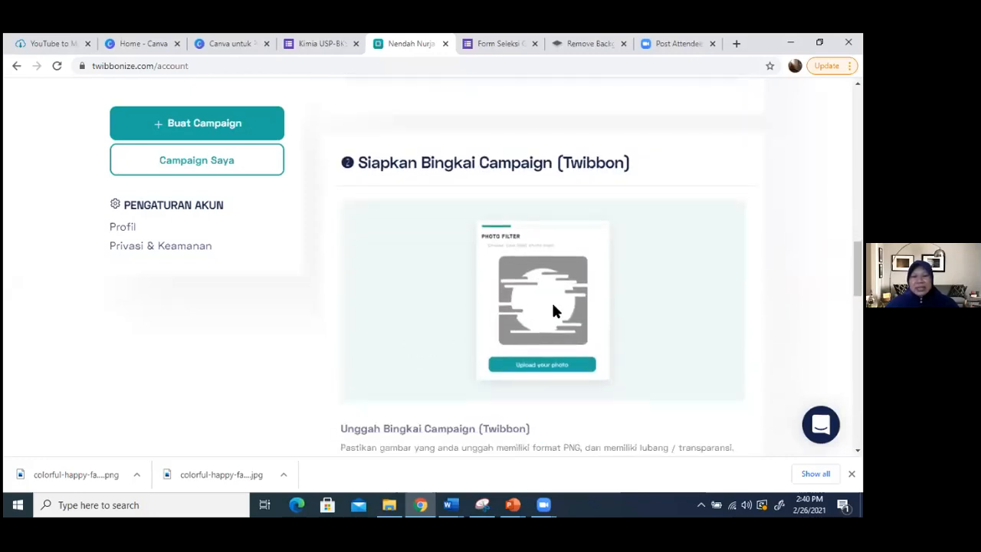
{"action": "scroll", "coordinate": [505, 298], "scroll_direction": "down", "scroll_amount": 1}
{"action": "scroll", "coordinate": [508, 298], "scroll_direction": "up", "scroll_amount": 2}
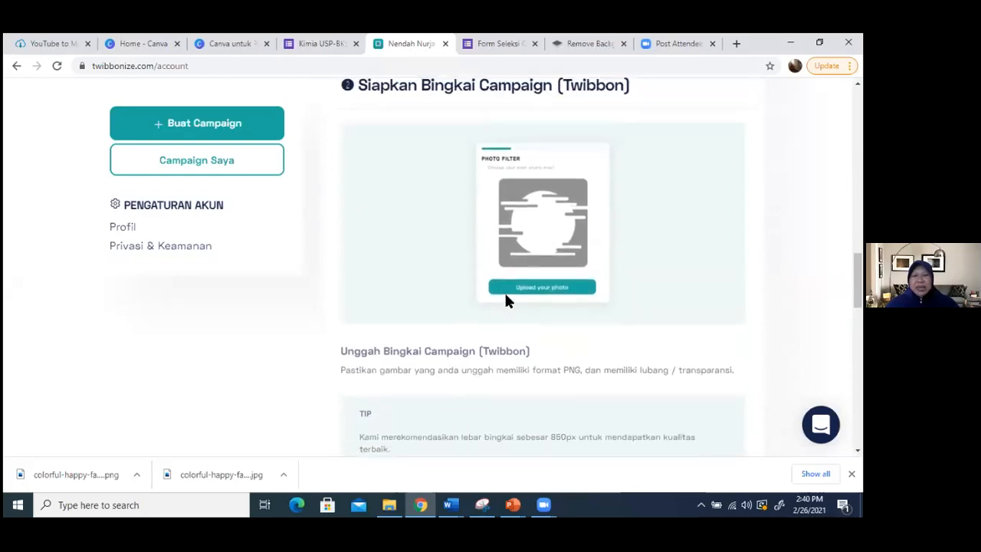
{"action": "scroll", "coordinate": [537, 337], "scroll_direction": "up", "scroll_amount": 2}
{"action": "scroll", "coordinate": [548, 361], "scroll_direction": "down", "scroll_amount": 6}
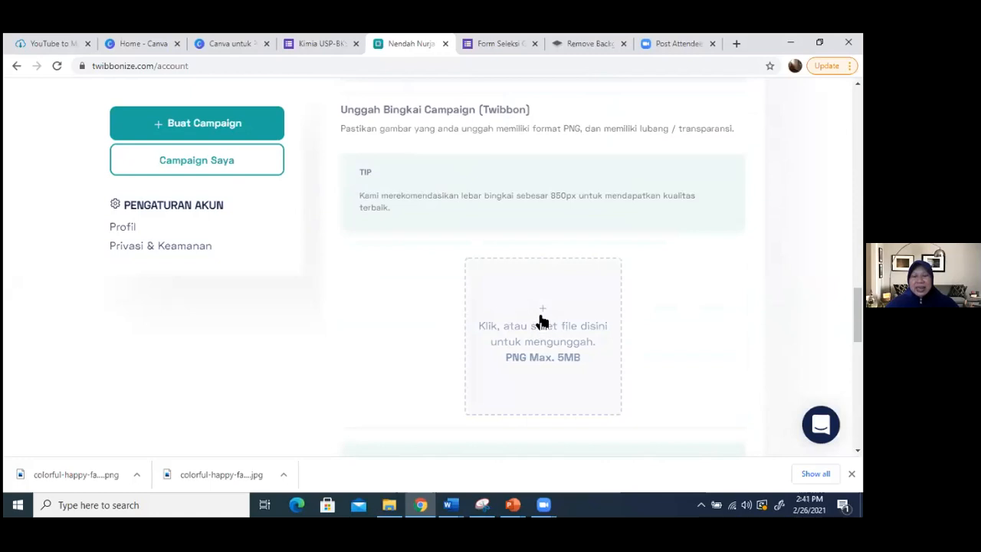
{"action": "left_click", "coordinate": [541, 321]}
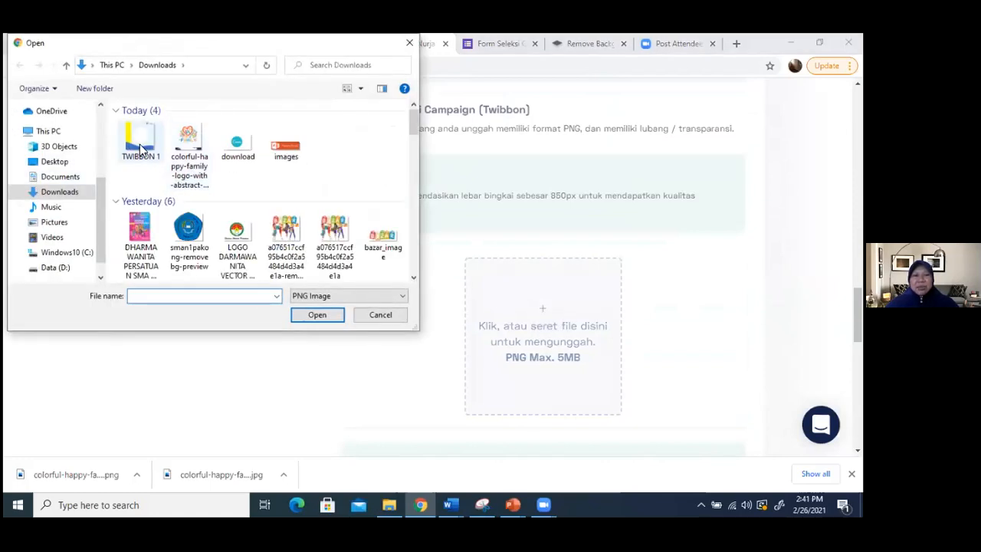
{"action": "left_click", "coordinate": [141, 146]}
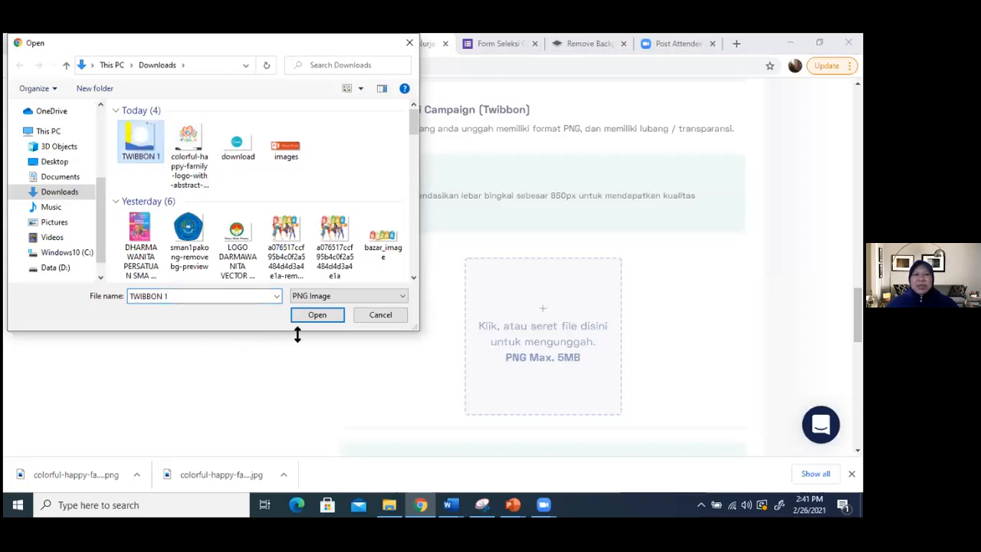
{"action": "left_click", "coordinate": [321, 315]}
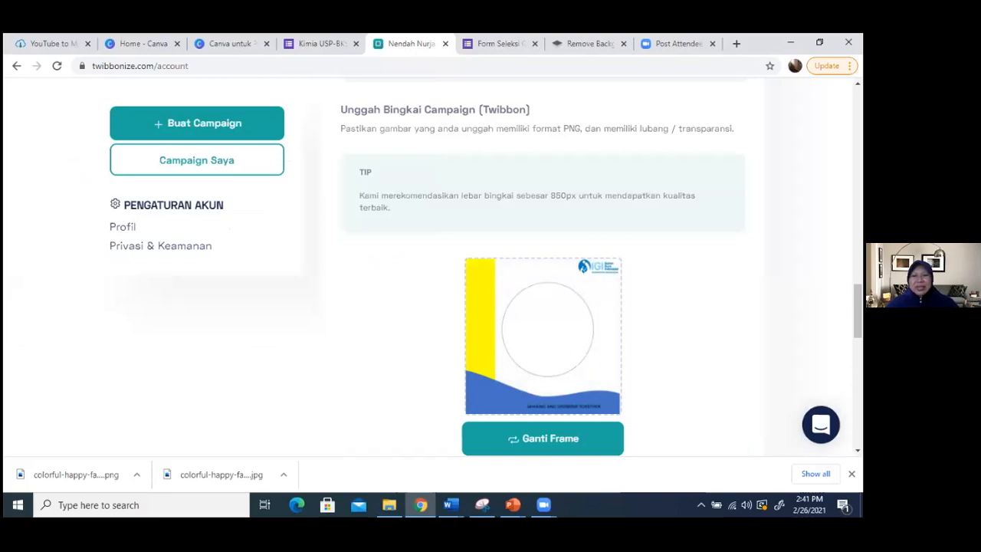
- Try to launch the campaign with the optional post caption left empty
{"action": "scroll", "coordinate": [542, 269], "scroll_direction": "down", "scroll_amount": 5}
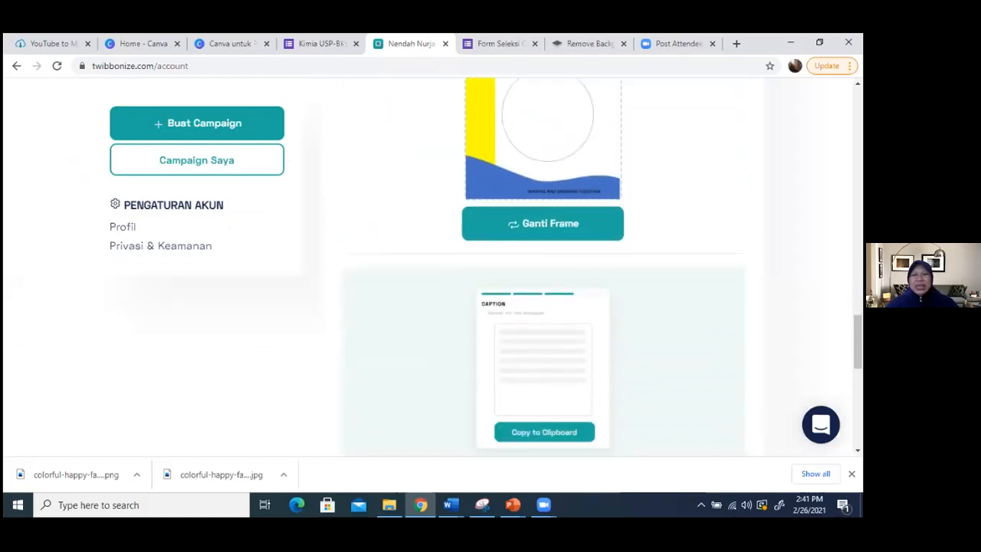
{"action": "scroll", "coordinate": [542, 268], "scroll_direction": "down", "scroll_amount": 2}
{"action": "scroll", "coordinate": [543, 268], "scroll_direction": "up", "scroll_amount": 3}
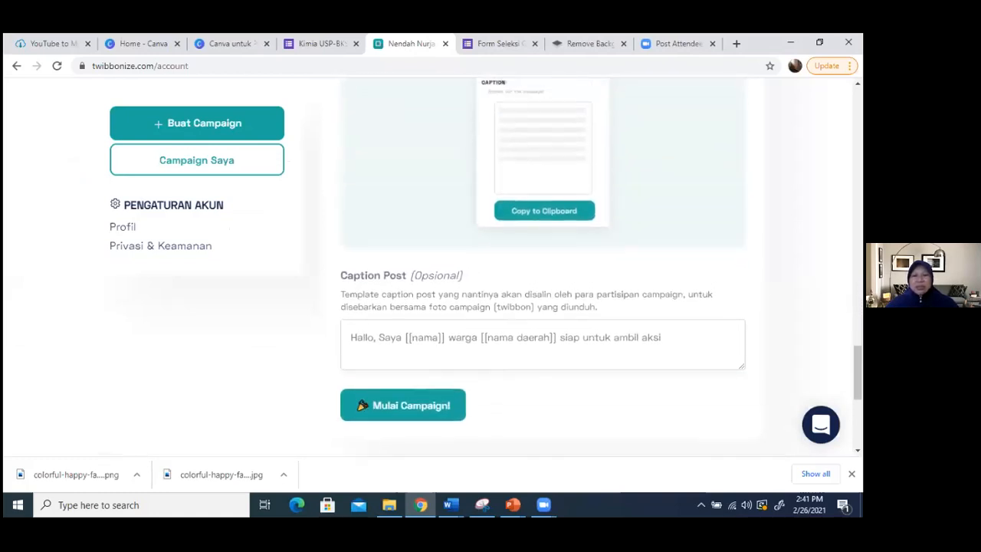
{"action": "scroll", "coordinate": [373, 315], "scroll_direction": "down", "scroll_amount": 2}
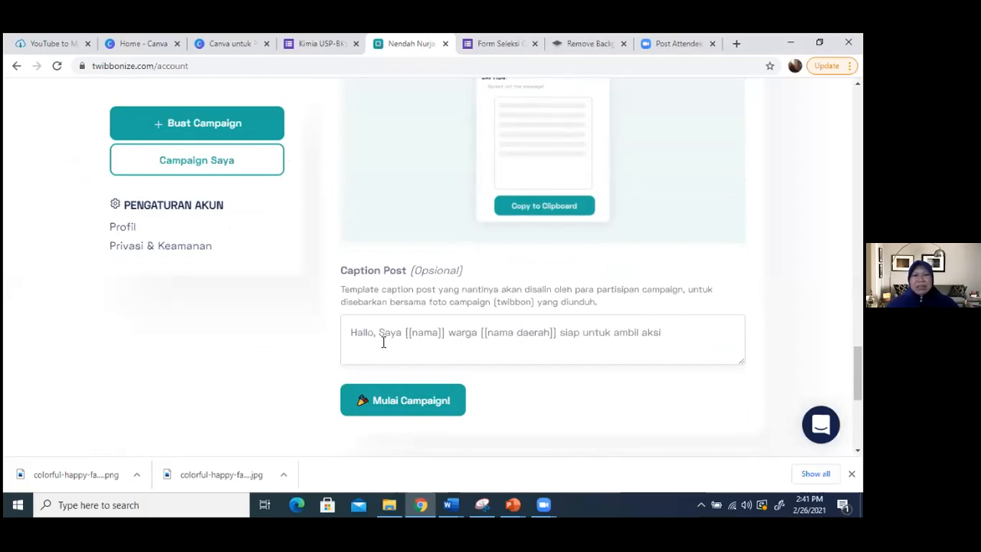
{"action": "left_click", "coordinate": [412, 406]}
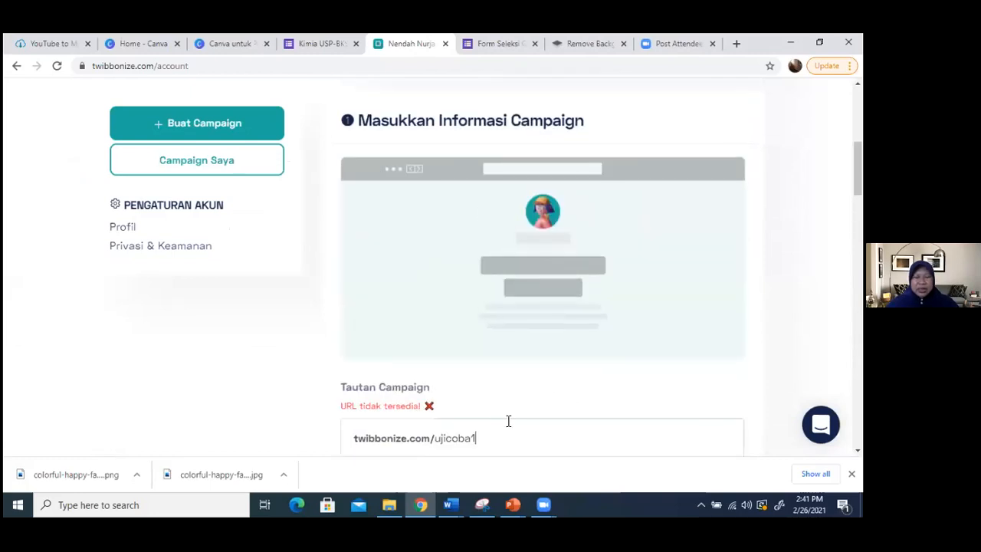
- Change the campaign's URL ending to ujicobatwibbon
{"action": "scroll", "coordinate": [521, 402], "scroll_direction": "down", "scroll_amount": 2}
{"action": "key", "text": "BackSpace"}
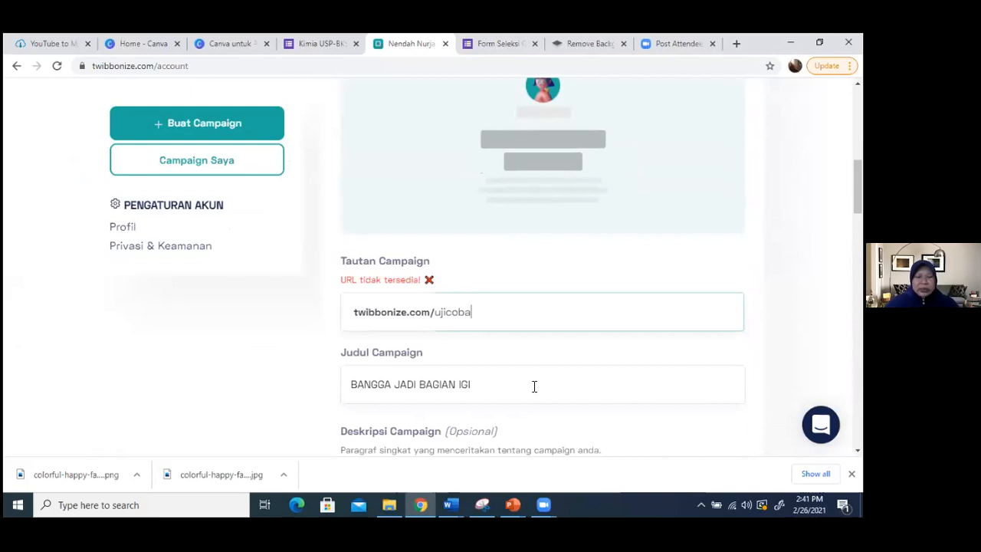
{"action": "type", "text": "wi"}
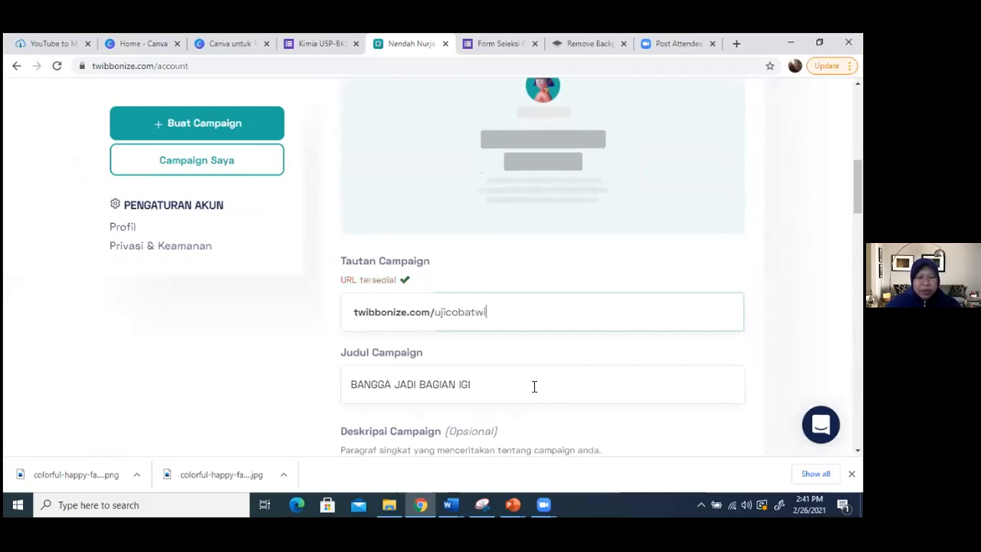
{"action": "type", "text": "bbon"}
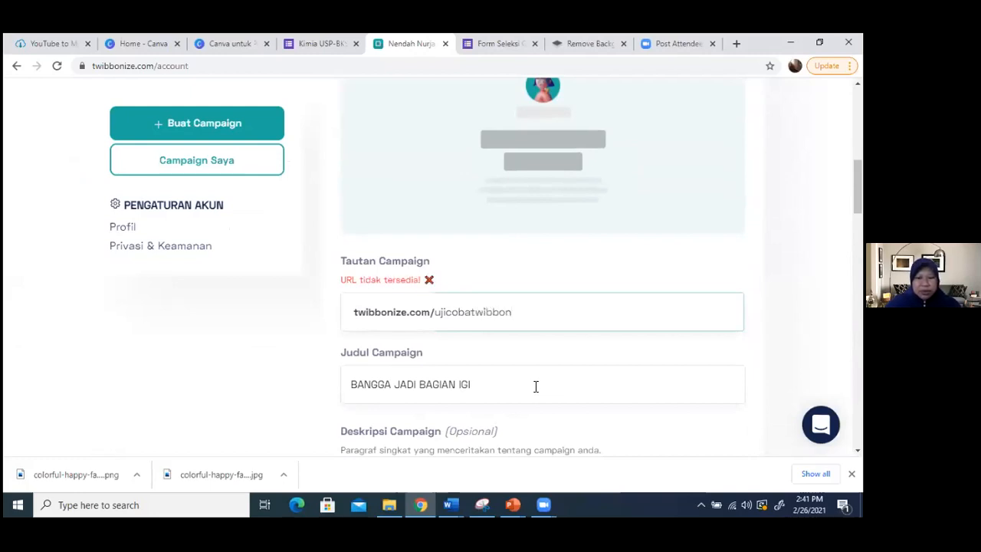
- Replace the campaign's URL ending with keluargaigi
{"action": "key", "text": "BackSpace"}
{"action": "key", "text": "BackSpace"}
{"action": "key", "text": "BackSpace"}
{"action": "key", "text": "BackSpace"}
{"action": "key", "text": "BackSpace"}
{"action": "key", "text": "BackSpace"}
{"action": "key", "text": "BackSpace"}
{"action": "key", "text": "BackSpace"}
{"action": "key", "text": "BackSpace"}
{"action": "key", "text": "BackSpace"}
{"action": "key", "text": "BackSpace"}
{"action": "key", "text": "BackSpace"}
{"action": "key", "text": "BackSpace"}
{"action": "key", "text": "BackSpace"}
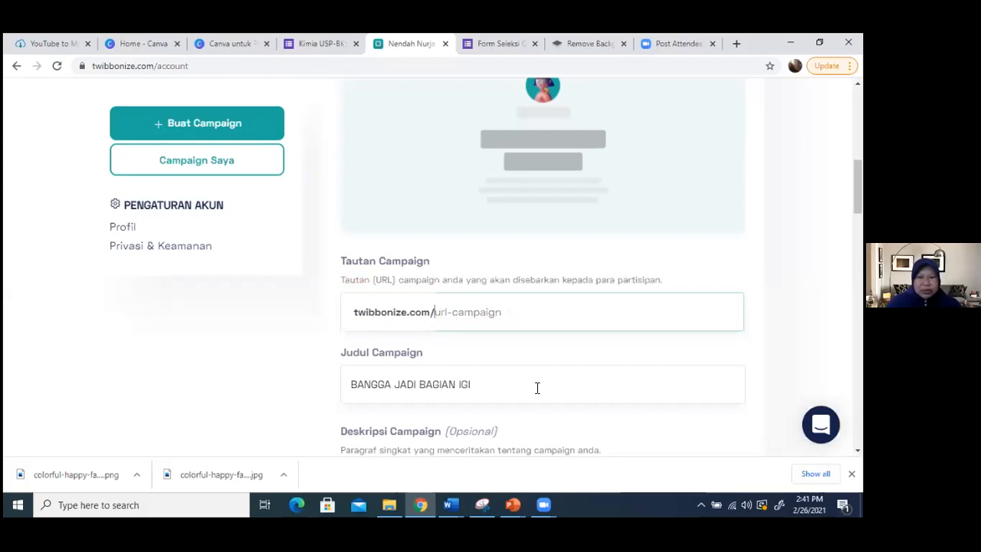
{"action": "type", "text": "keluar"}
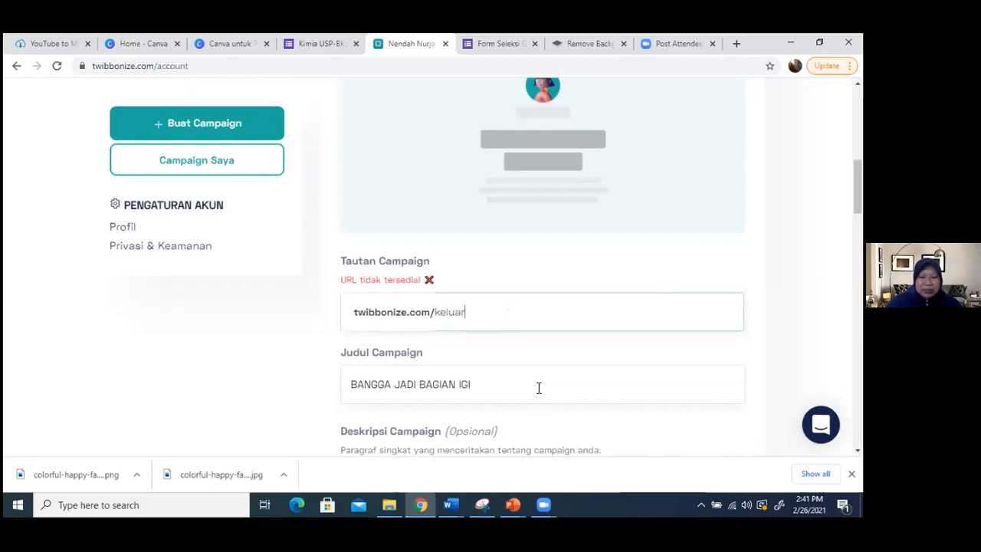
{"action": "type", "text": "gaigi"}
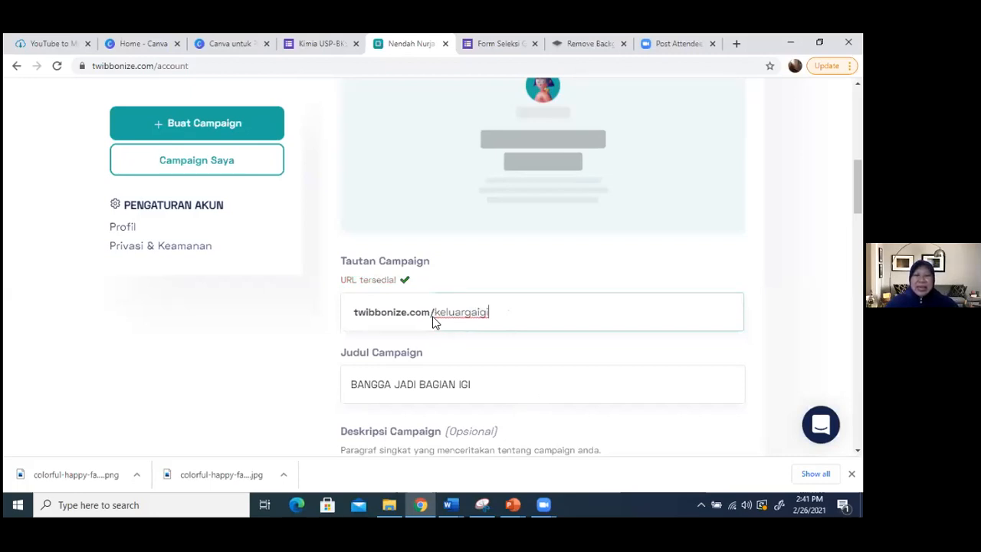
- Launch the BANGGA JADI BAGIAN IGI campaign with the keluargaigi URL and an empty post caption
{"action": "scroll", "coordinate": [534, 322], "scroll_direction": "down", "scroll_amount": 10}
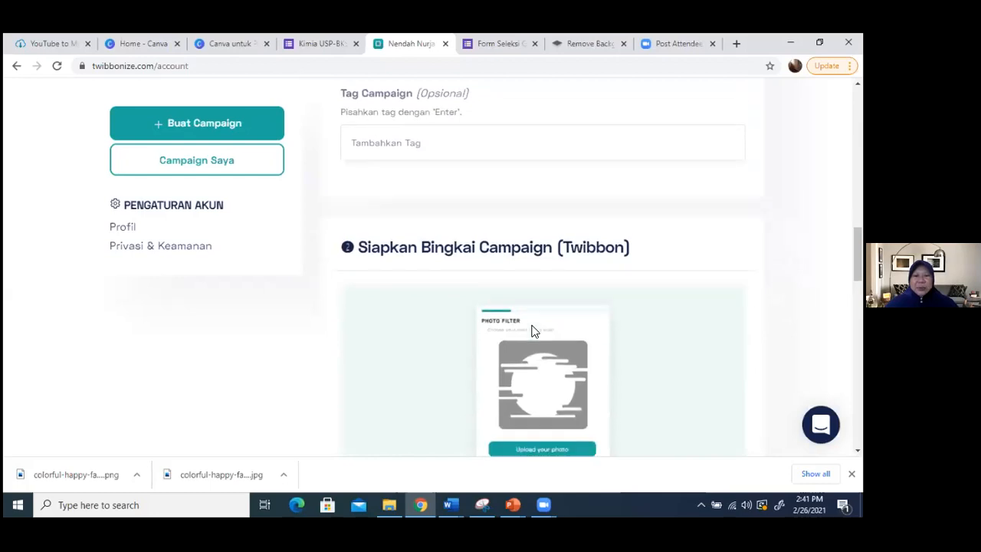
{"action": "scroll", "coordinate": [533, 324], "scroll_direction": "down", "scroll_amount": 3}
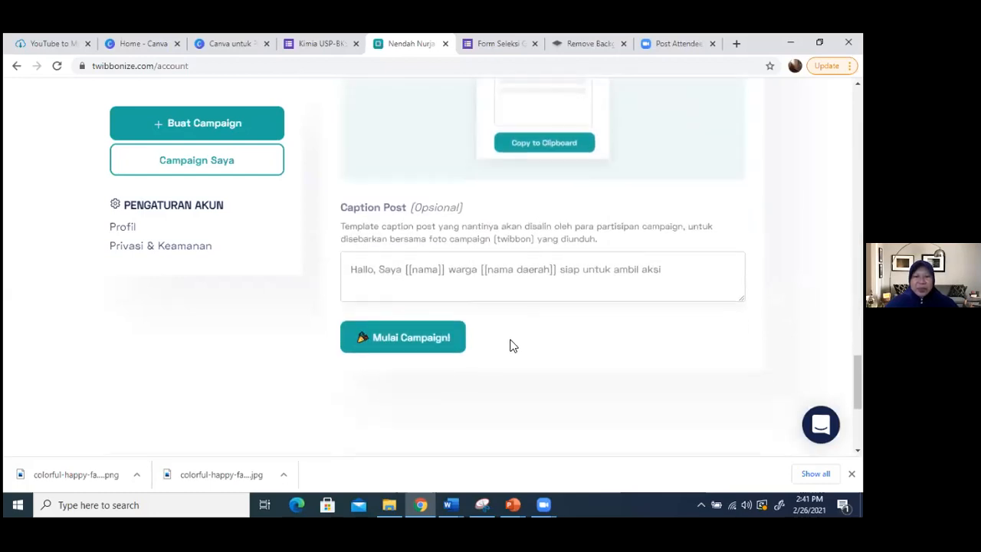
{"action": "left_click", "coordinate": [409, 339]}
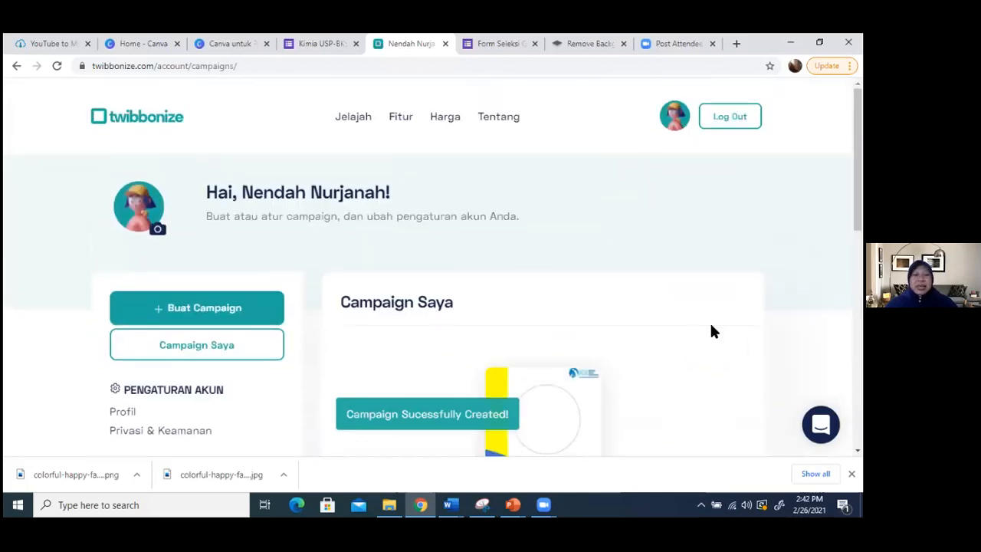
- Copy the URL of the BANGGA JADI BAGIAN IGI campaign from the list of own campaigns
{"action": "scroll", "coordinate": [624, 300], "scroll_direction": "down", "scroll_amount": 2}
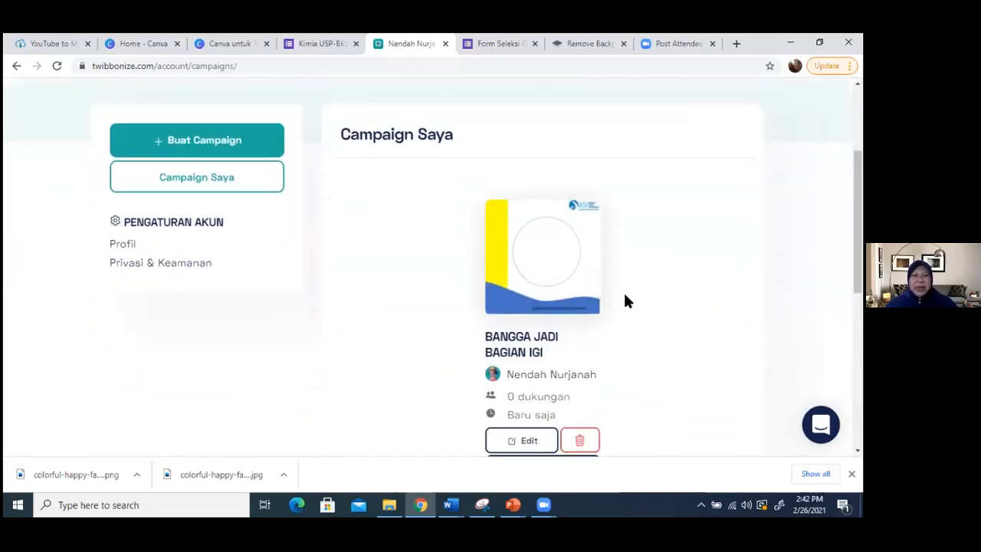
{"action": "scroll", "coordinate": [427, 311], "scroll_direction": "up", "scroll_amount": 2}
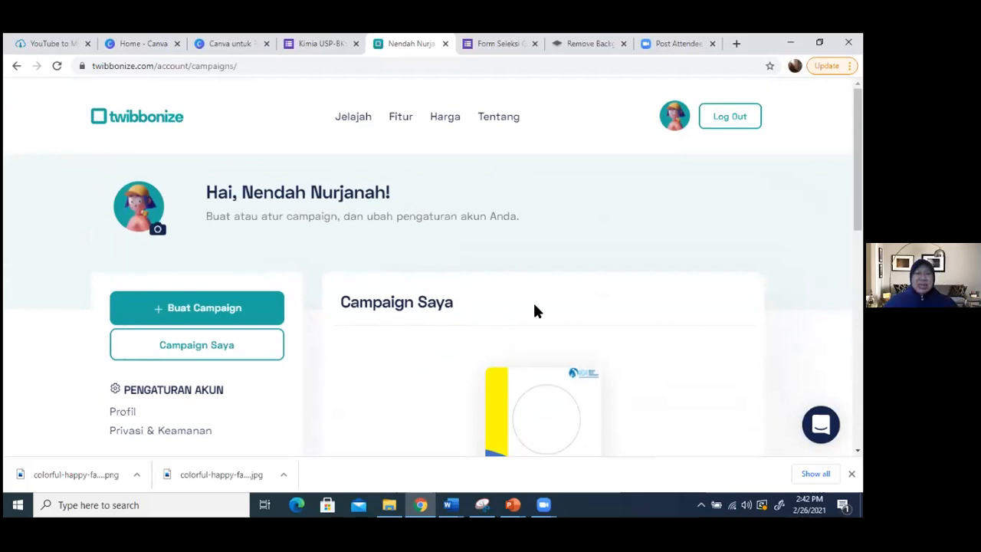
{"action": "scroll", "coordinate": [582, 305], "scroll_direction": "down", "scroll_amount": 1}
{"action": "scroll", "coordinate": [582, 310], "scroll_direction": "down", "scroll_amount": 2}
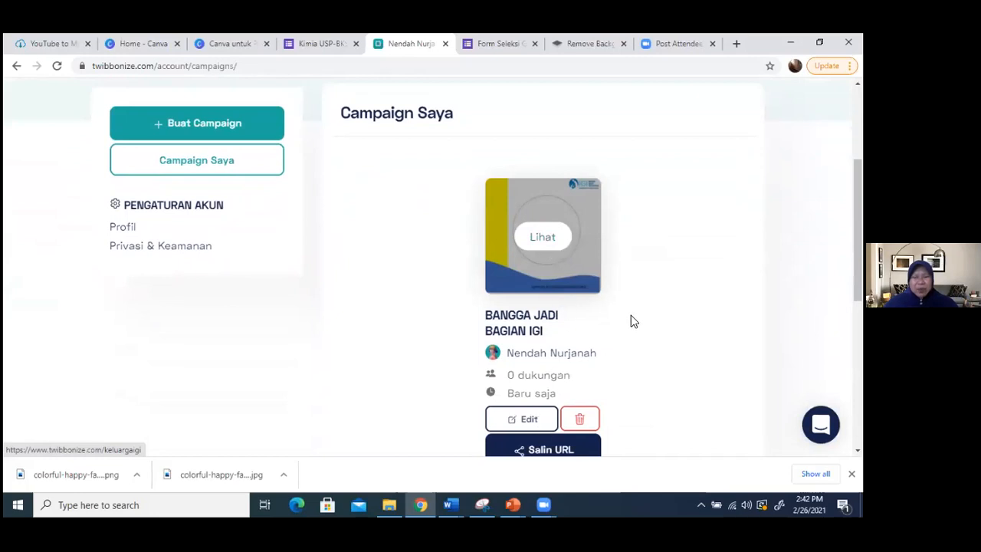
{"action": "scroll", "coordinate": [628, 319], "scroll_direction": "down", "scroll_amount": 1}
{"action": "scroll", "coordinate": [628, 320], "scroll_direction": "down", "scroll_amount": 1}
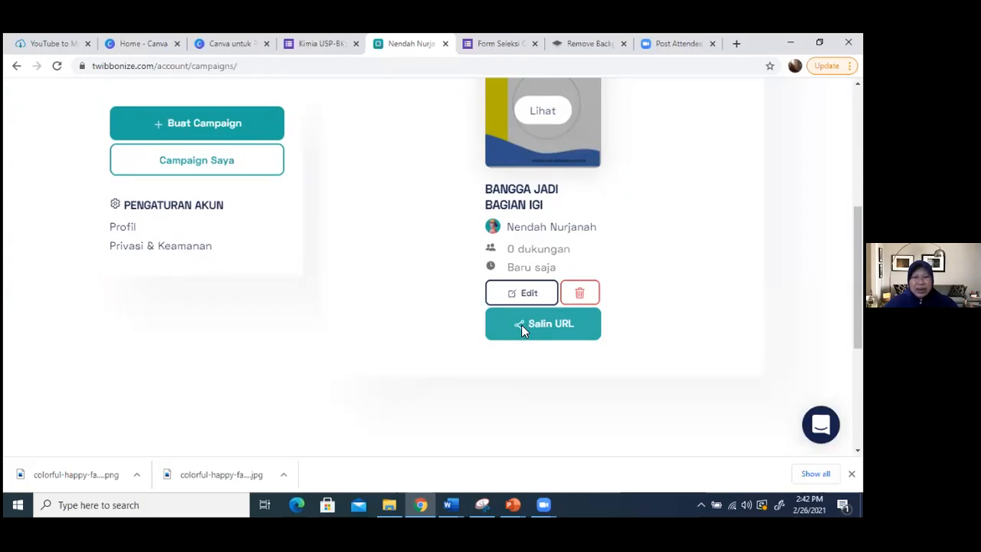
{"action": "left_click", "coordinate": [521, 324]}
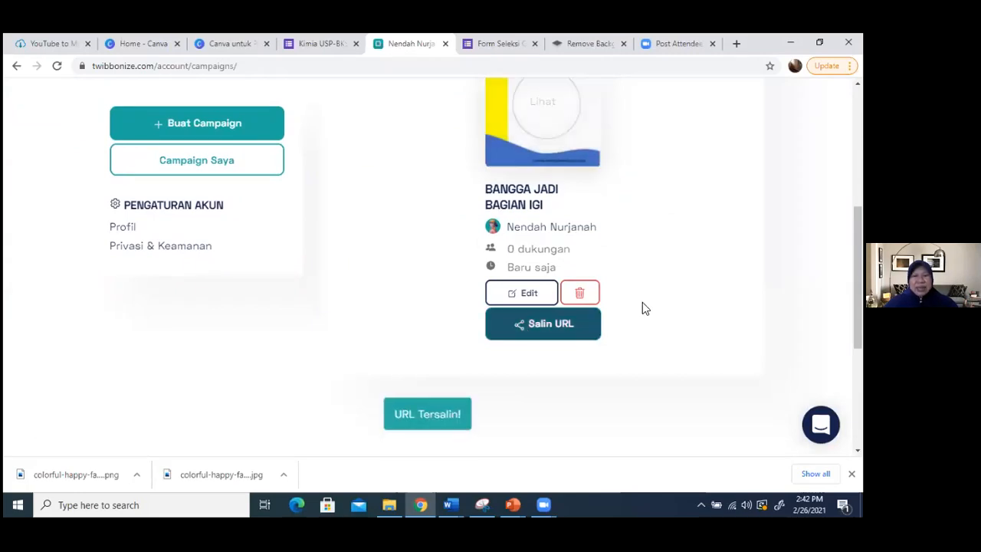
- Open the public page of the BANGGA JADI BAGIAN IGI campaign from its thumbnail
{"action": "scroll", "coordinate": [642, 302], "scroll_direction": "up", "scroll_amount": 2}
{"action": "scroll", "coordinate": [646, 283], "scroll_direction": "up", "scroll_amount": 1}
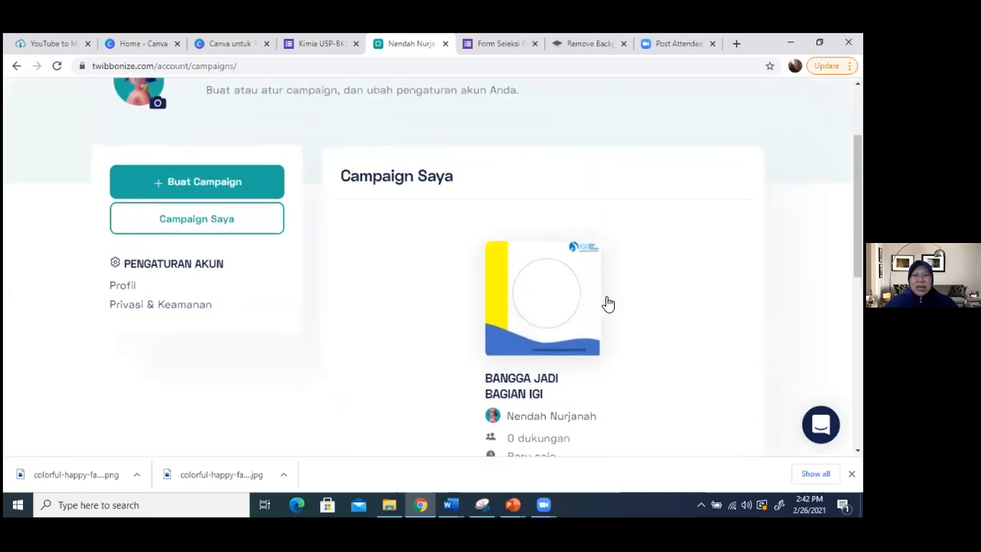
{"action": "left_click", "coordinate": [546, 301]}
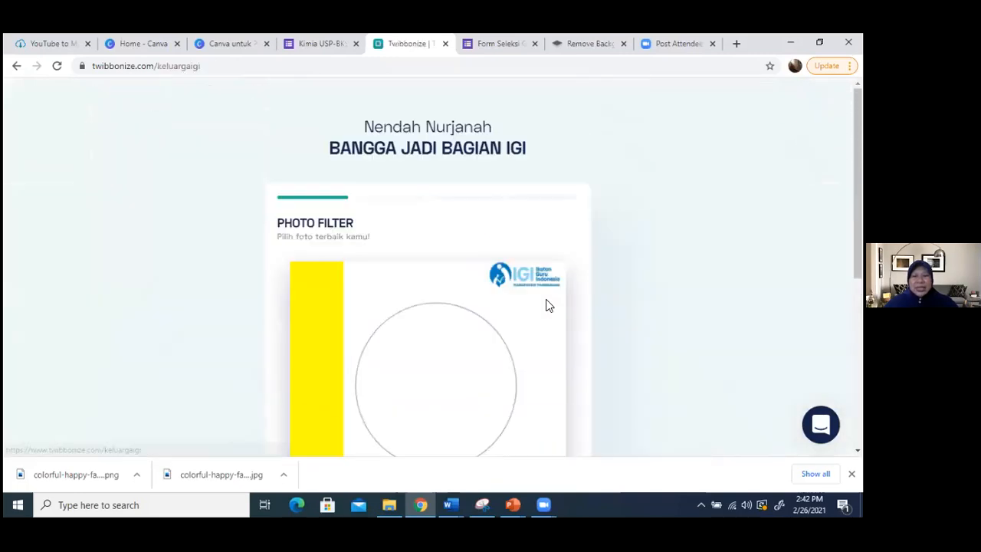
{"action": "scroll", "coordinate": [460, 289], "scroll_direction": "down", "scroll_amount": 3}
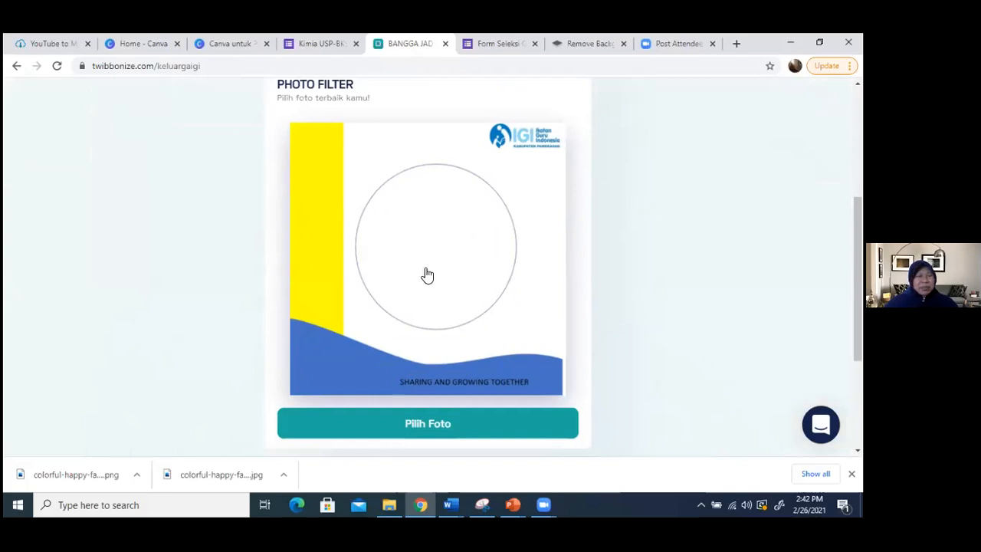
{"action": "left_click", "coordinate": [424, 426]}
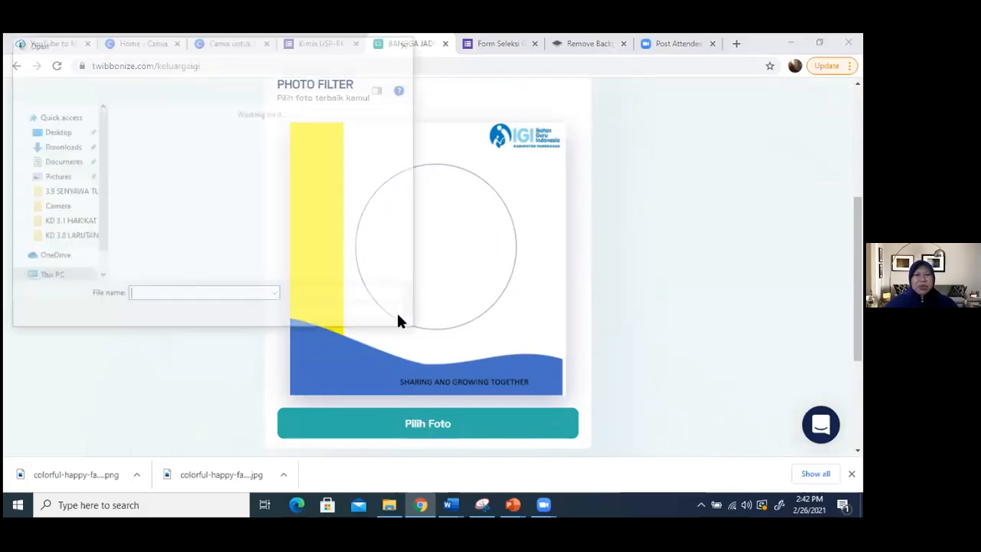
{"action": "scroll", "coordinate": [357, 221], "scroll_direction": "down", "scroll_amount": 6}
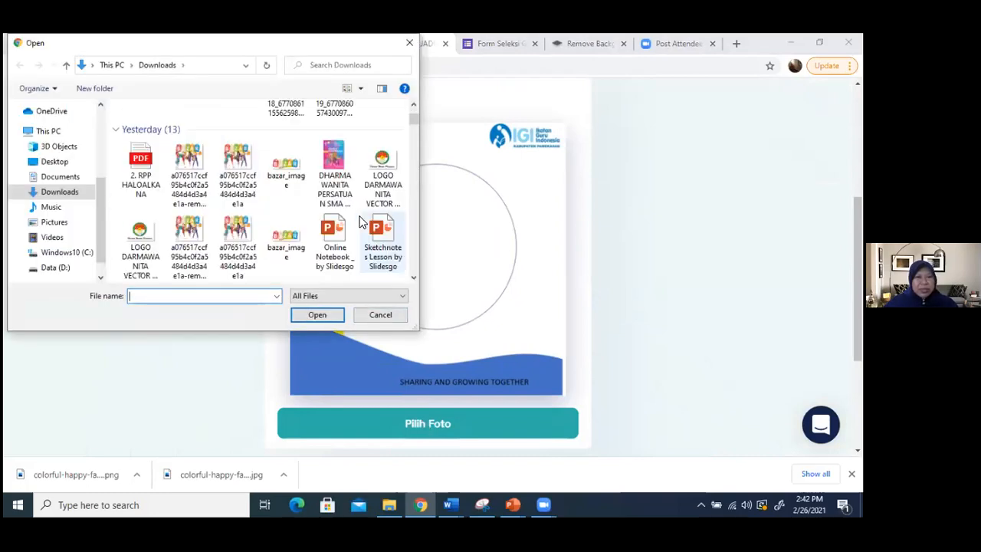
{"action": "scroll", "coordinate": [354, 222], "scroll_direction": "up", "scroll_amount": 5}
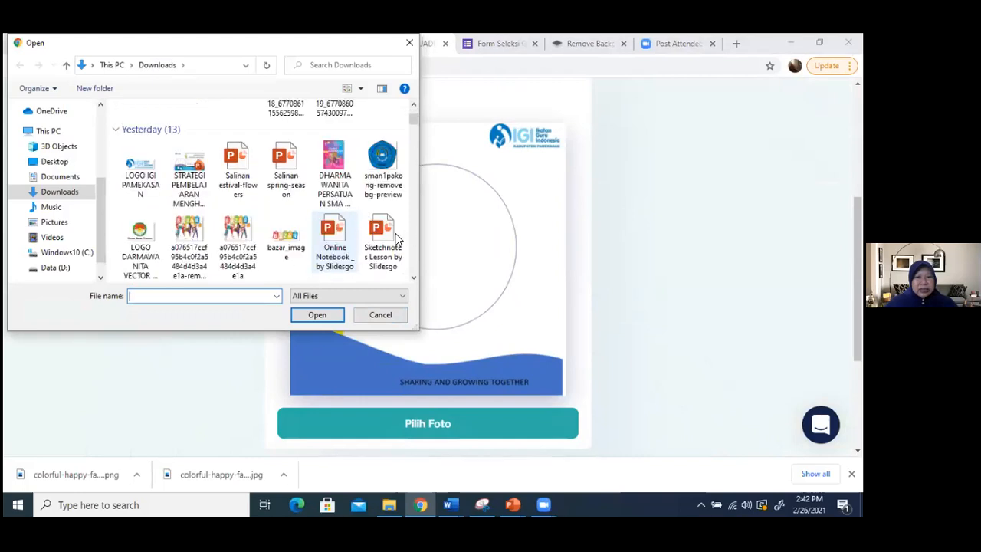
{"action": "scroll", "coordinate": [368, 214], "scroll_direction": "down", "scroll_amount": 3}
{"action": "left_click", "coordinate": [387, 135]}
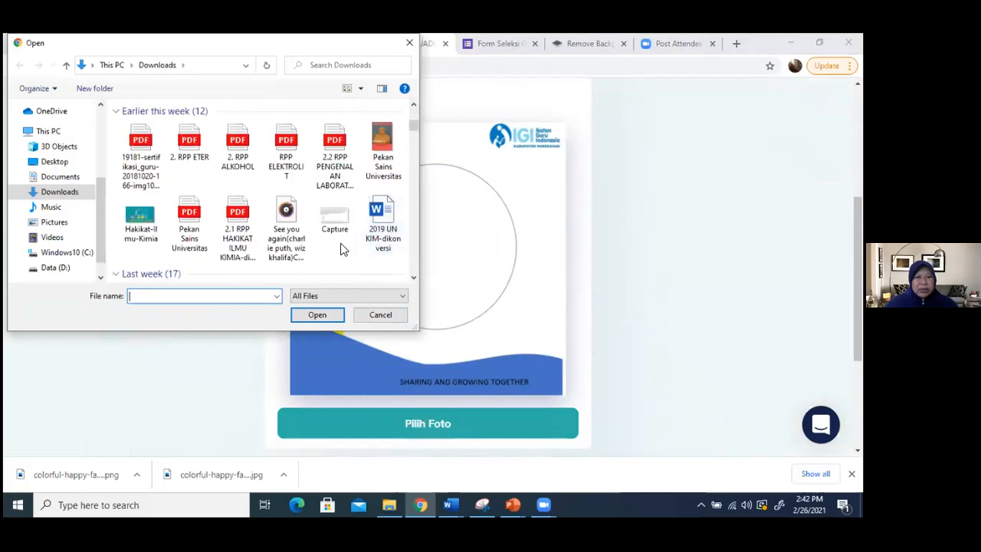
{"action": "scroll", "coordinate": [337, 256], "scroll_direction": "down", "scroll_amount": 10}
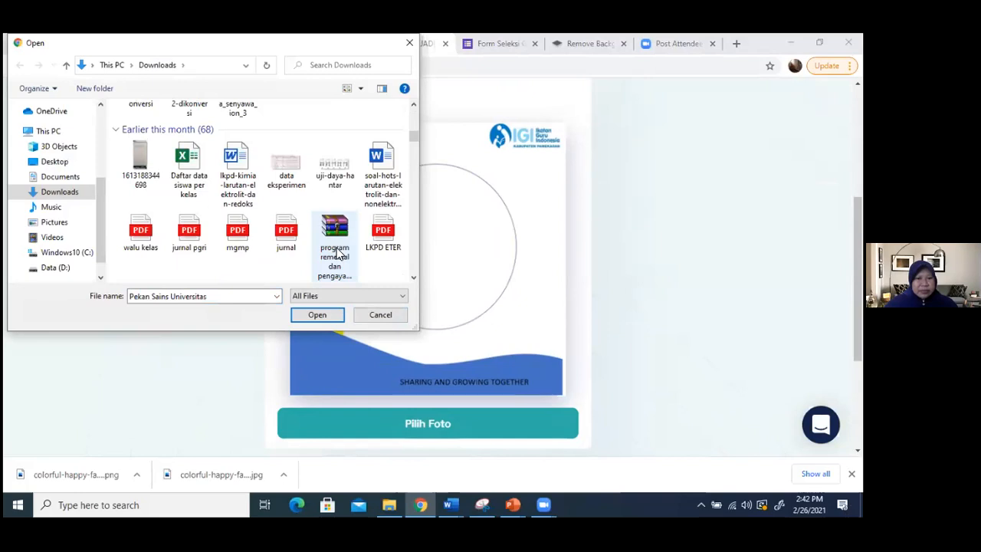
{"action": "scroll", "coordinate": [338, 253], "scroll_direction": "down", "scroll_amount": 10}
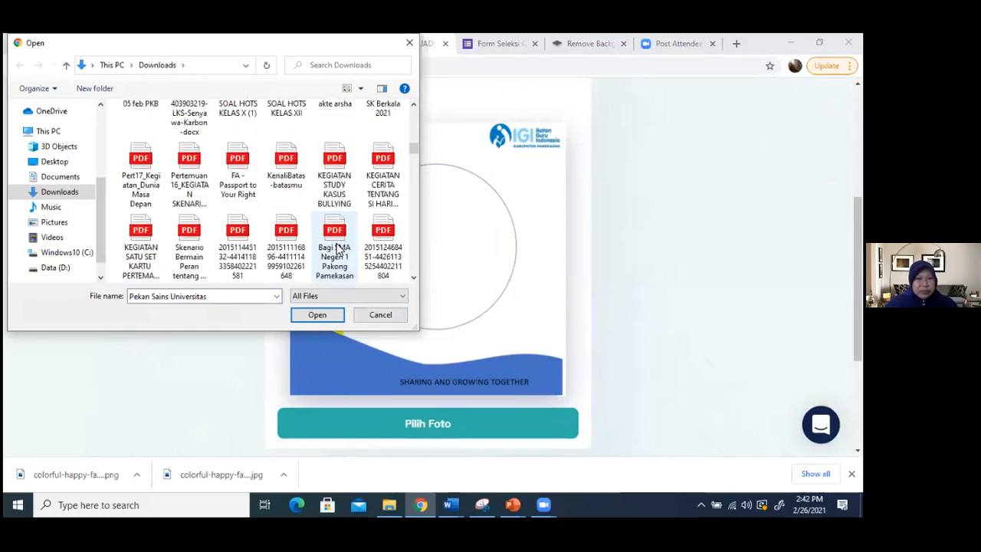
{"action": "scroll", "coordinate": [337, 250], "scroll_direction": "down", "scroll_amount": 10}
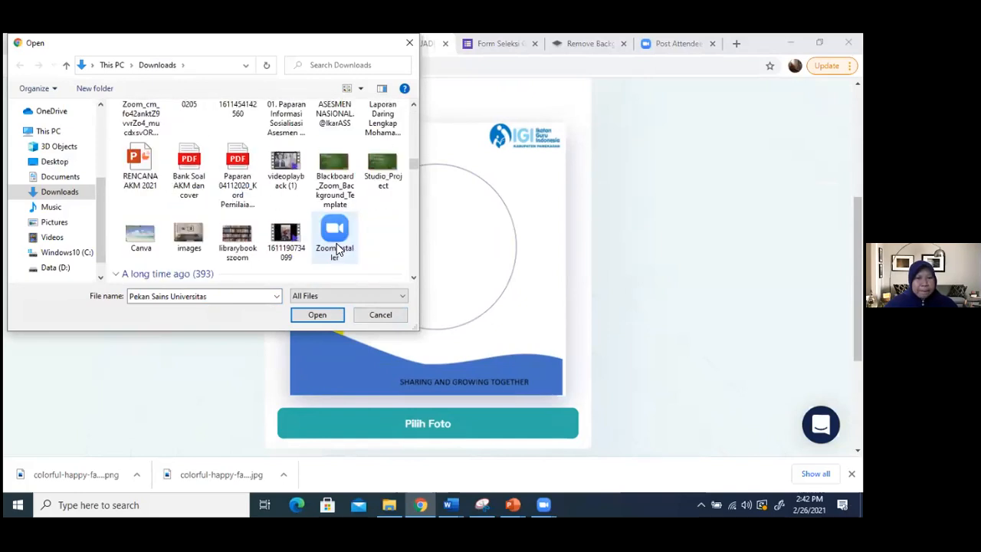
{"action": "scroll", "coordinate": [337, 249], "scroll_direction": "down", "scroll_amount": 10}
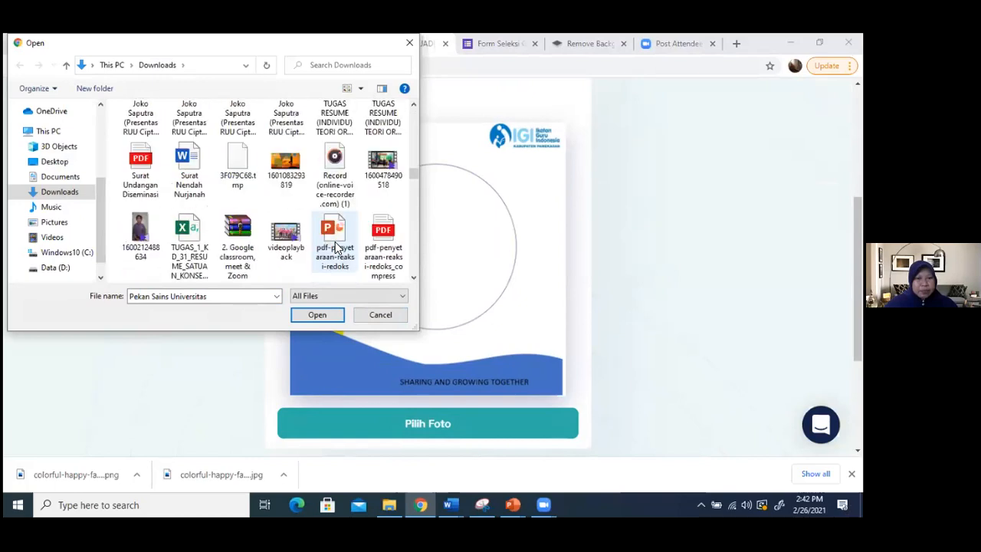
{"action": "scroll", "coordinate": [335, 249], "scroll_direction": "down", "scroll_amount": 2}
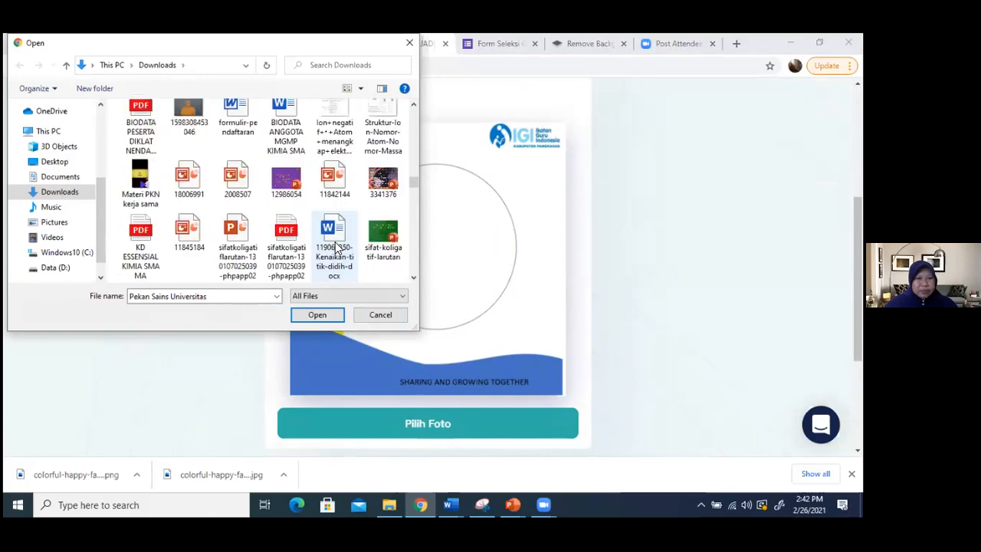
{"action": "scroll", "coordinate": [335, 249], "scroll_direction": "up", "scroll_amount": 1}
{"action": "left_click", "coordinate": [188, 130]}
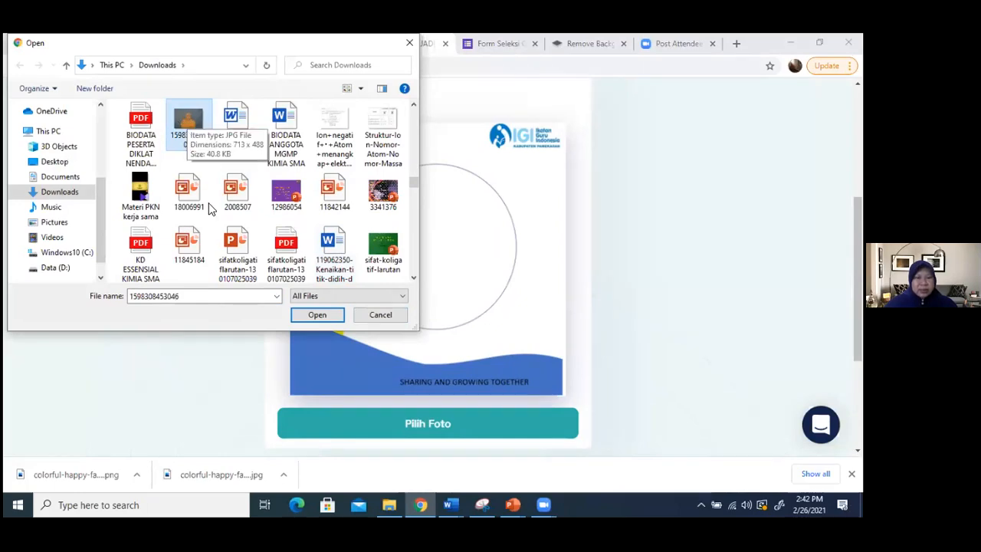
{"action": "left_click", "coordinate": [322, 311]}
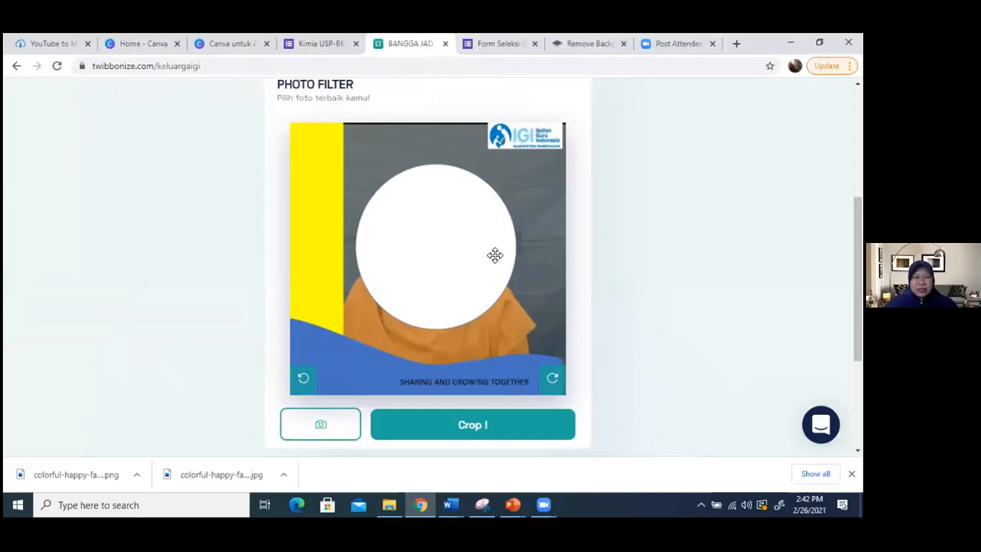
{"action": "scroll", "coordinate": [488, 256], "scroll_direction": "up", "scroll_amount": 3}
{"action": "scroll", "coordinate": [489, 257], "scroll_direction": "down", "scroll_amount": 1}
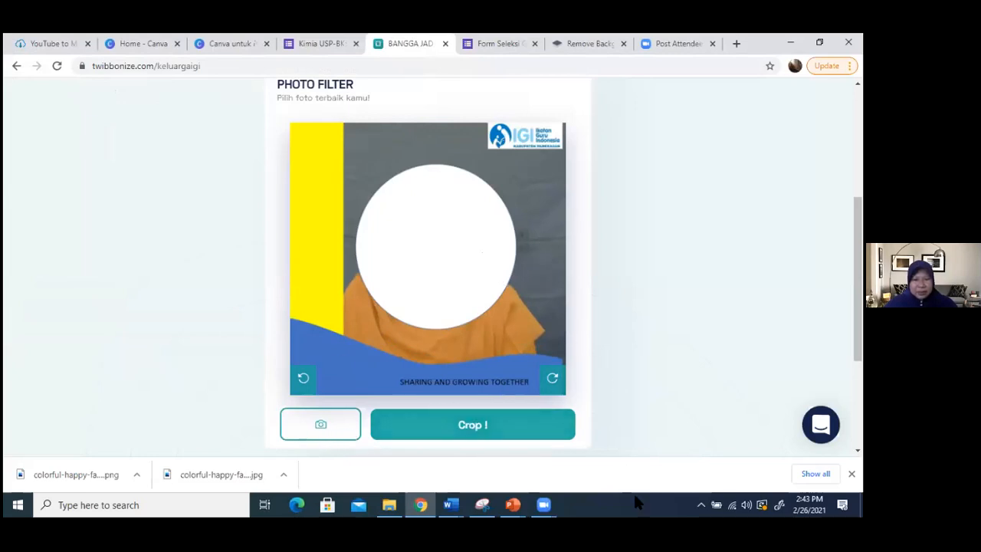
- Switch to the frame design in PowerPoint and delete the white circle from the slide
{"action": "left_click", "coordinate": [513, 504]}
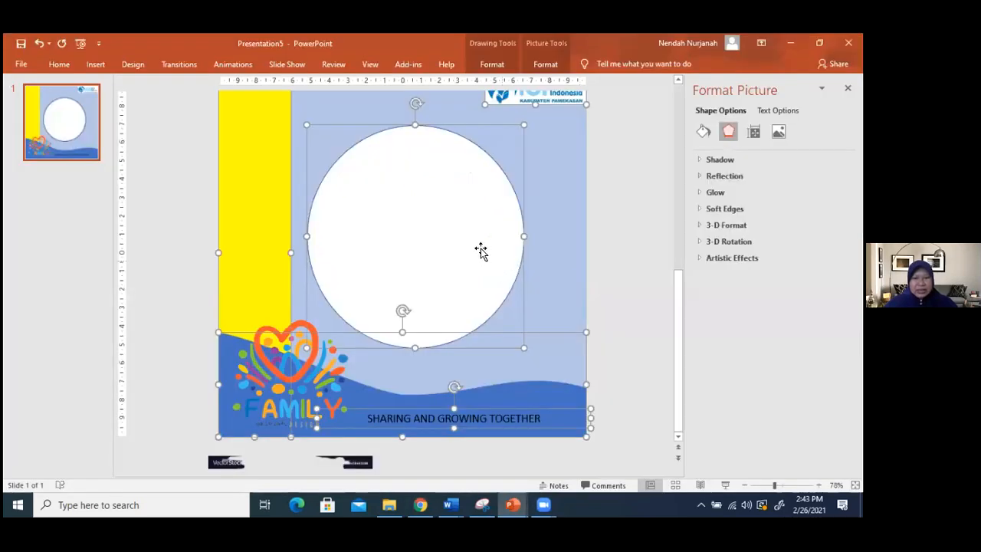
{"action": "left_click", "coordinate": [480, 250]}
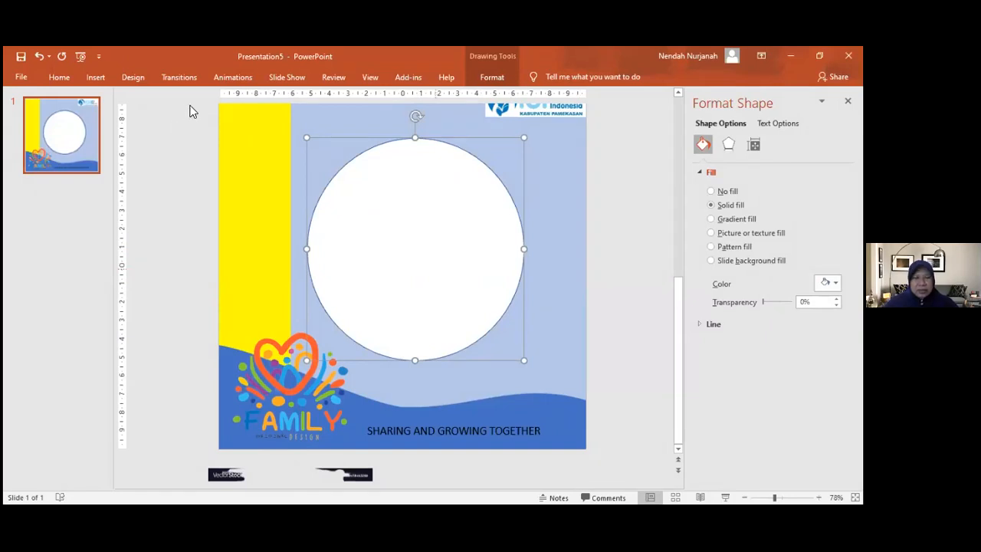
{"action": "key", "text": "Delete"}
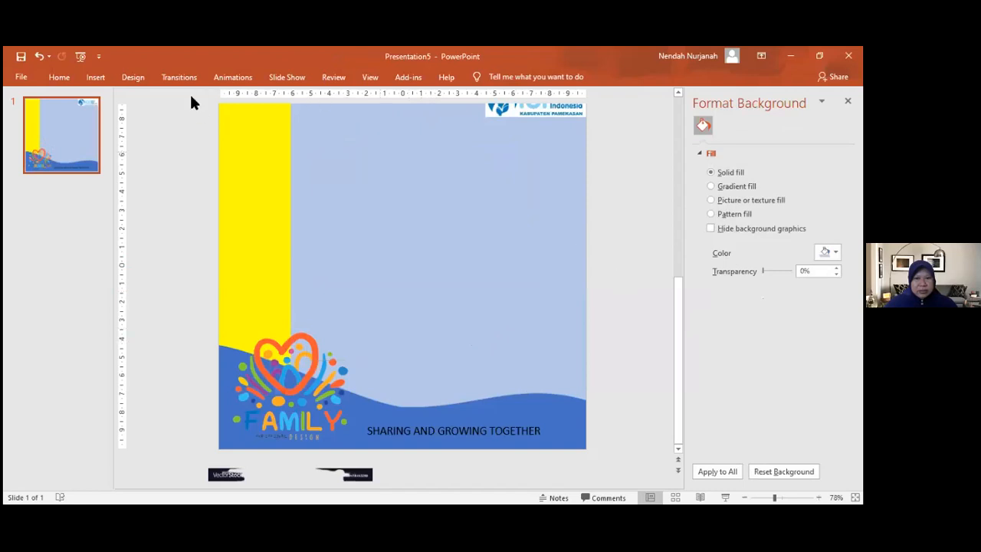
{"action": "scroll", "coordinate": [256, 140], "scroll_direction": "up", "scroll_amount": 1}
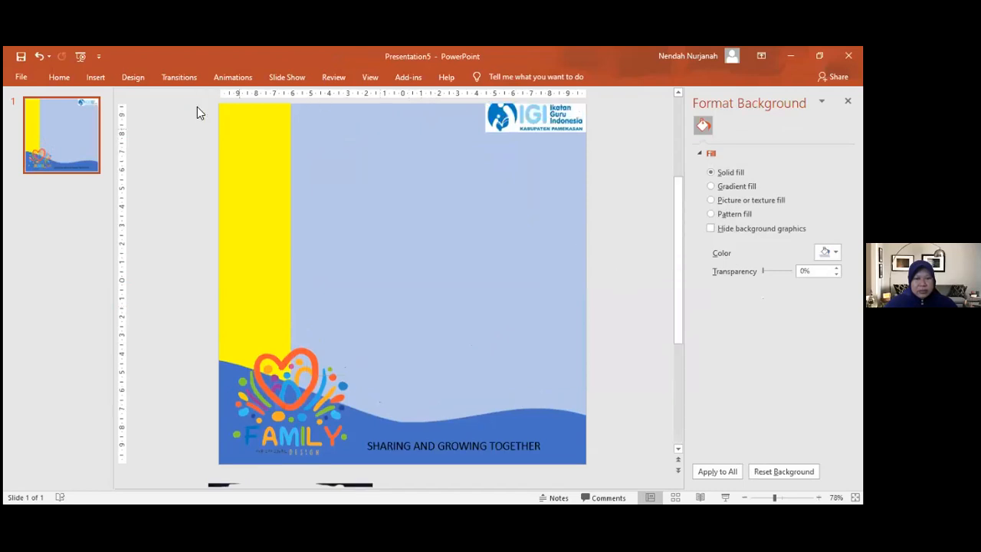
{"action": "scroll", "coordinate": [197, 107], "scroll_direction": "up", "scroll_amount": 1}
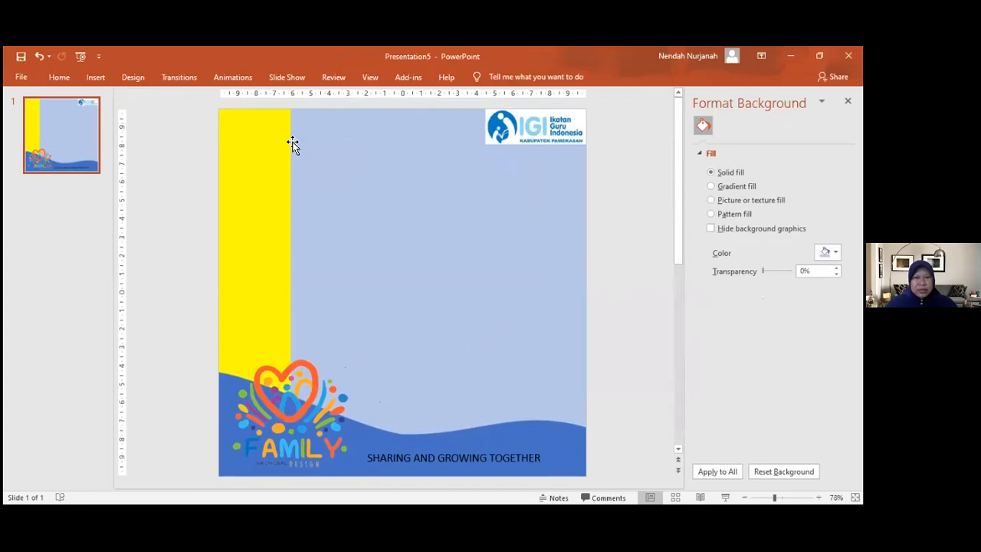
- Select all frame elements on the slide and save them as the PNG picture TWIBBON 1.png in Downloads, replacing the existing file
{"action": "left_click_drag", "start_coordinate": [188, 102], "coordinate": [526, 278]}
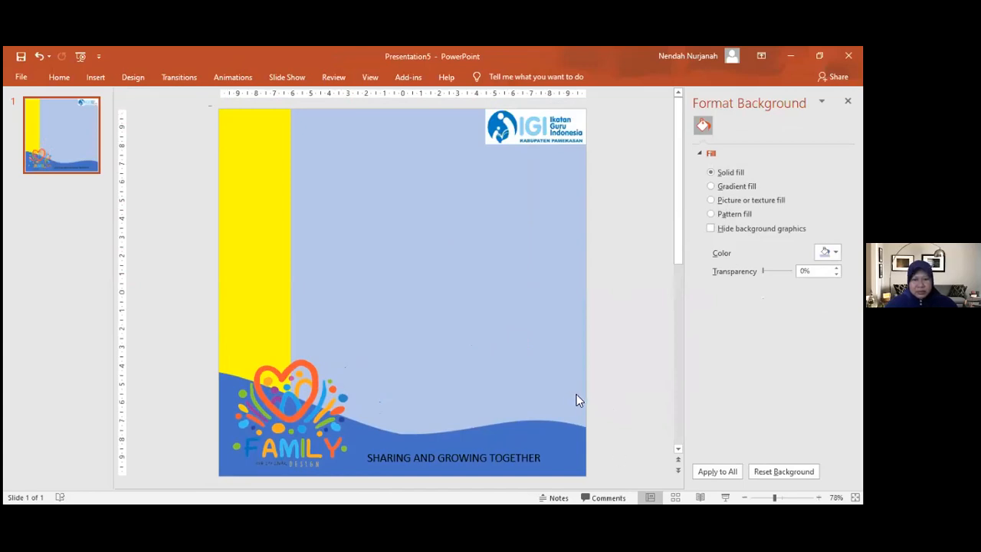
{"action": "mouse_move", "coordinate": [207, 104]}
{"action": "left_mouse_down"}
{"action": "mouse_move", "coordinate": [403, 200]}
{"action": "mouse_move", "coordinate": [528, 315]}
{"action": "mouse_move", "coordinate": [530, 339]}
{"action": "mouse_move", "coordinate": [620, 486]}
{"action": "left_mouse_up"}
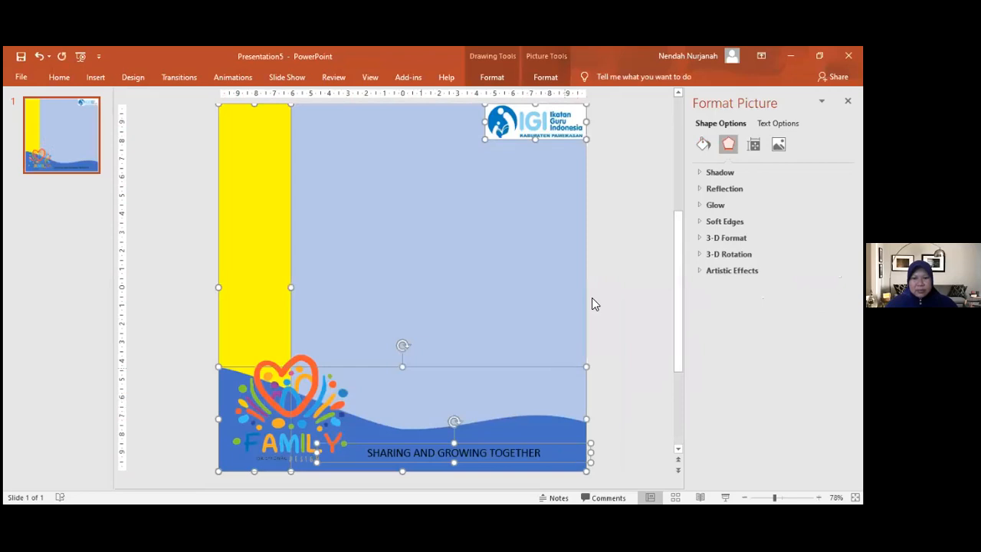
{"action": "right_click", "coordinate": [592, 304]}
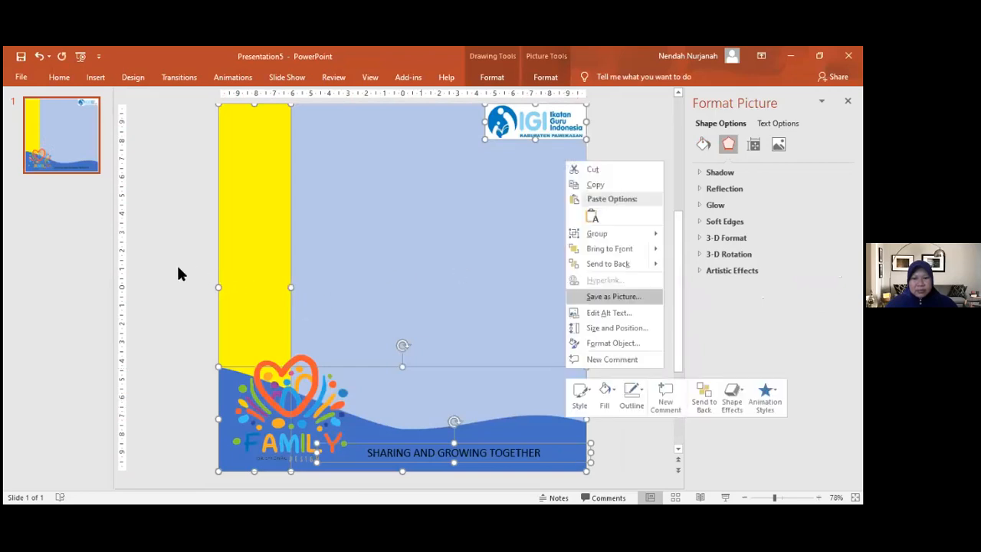
{"action": "left_click", "coordinate": [613, 296]}
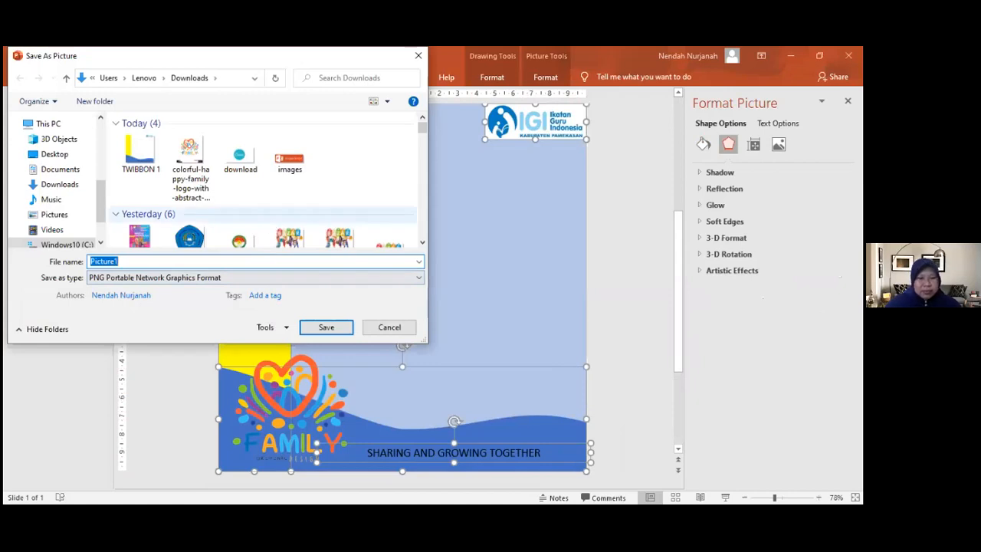
{"action": "type", "text": "TWI"}
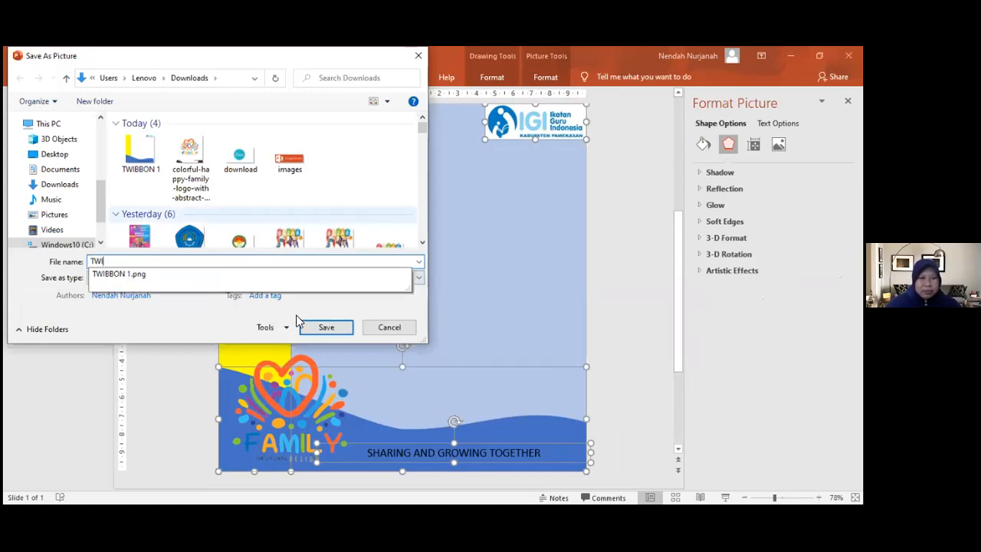
{"action": "key", "text": "Down"}
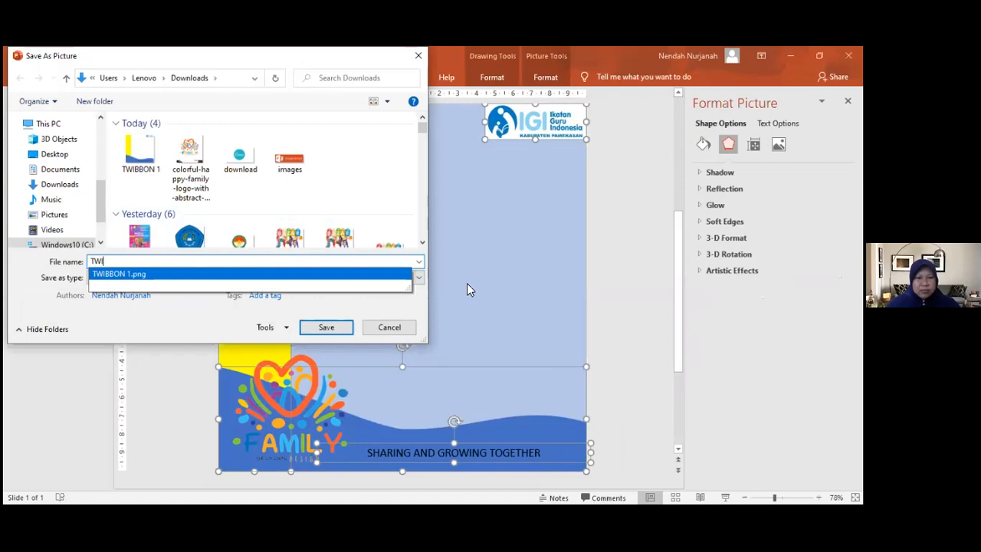
{"action": "key", "text": "Return"}
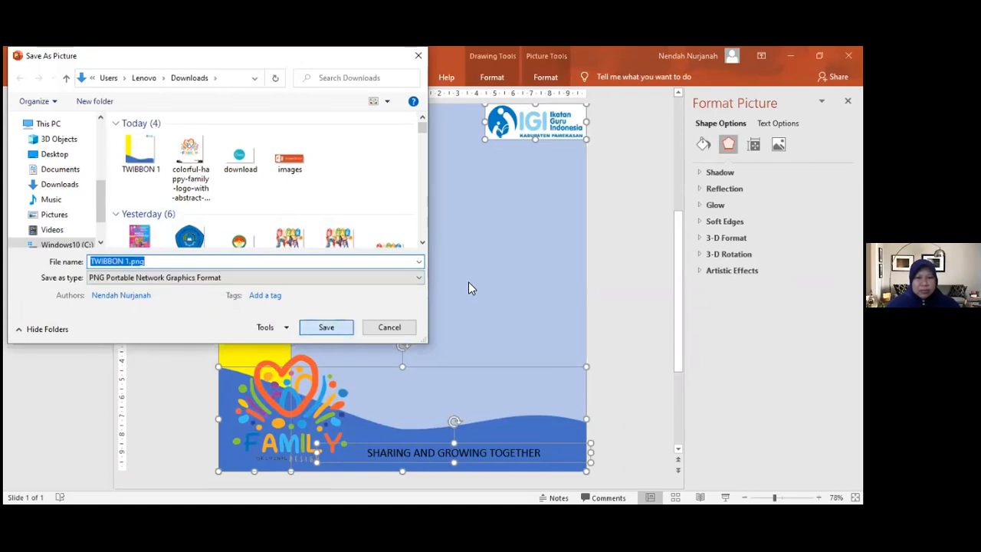
{"action": "key", "text": "Return"}
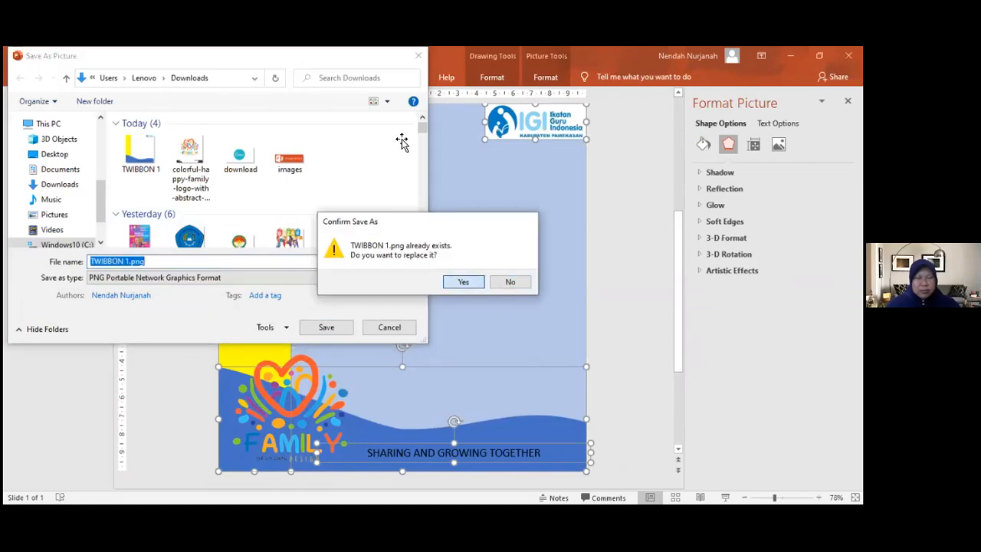
{"action": "key", "text": "Return"}
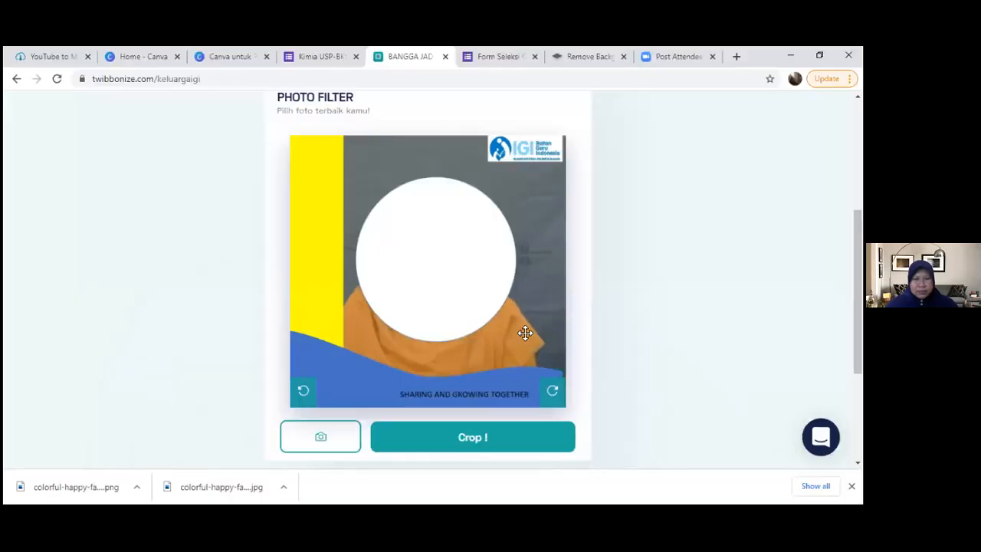
- Return to the list of own campaigns in the browser and open the BANGGA JADI BAGIAN IGI campaign for editing
{"action": "scroll", "coordinate": [589, 416], "scroll_direction": "up", "scroll_amount": 5}
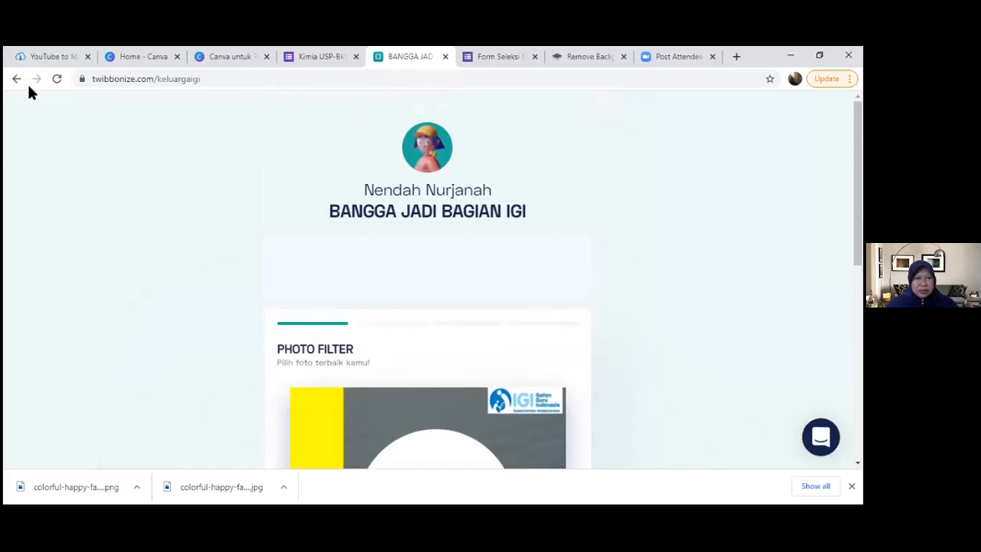
{"action": "left_click", "coordinate": [16, 78]}
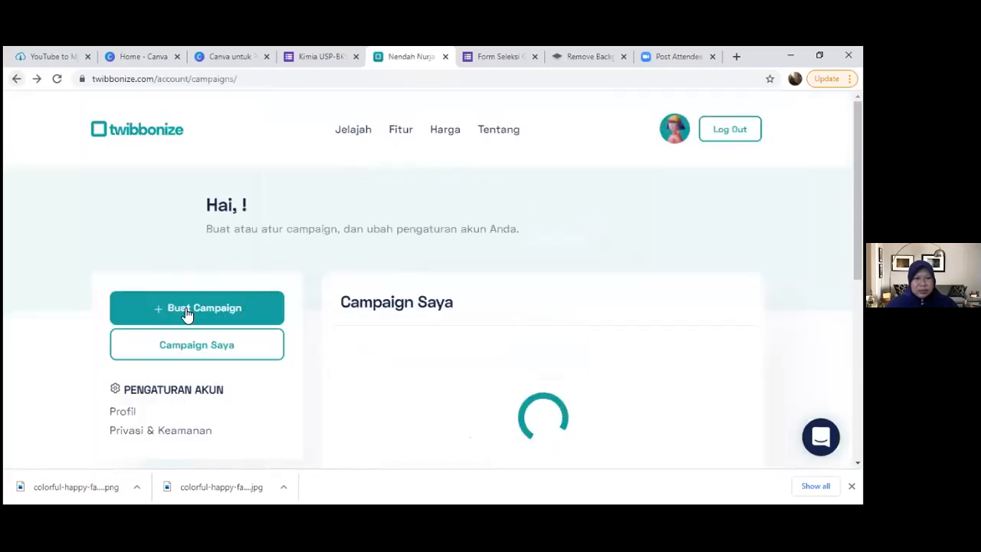
{"action": "scroll", "coordinate": [567, 314], "scroll_direction": "down", "scroll_amount": 2}
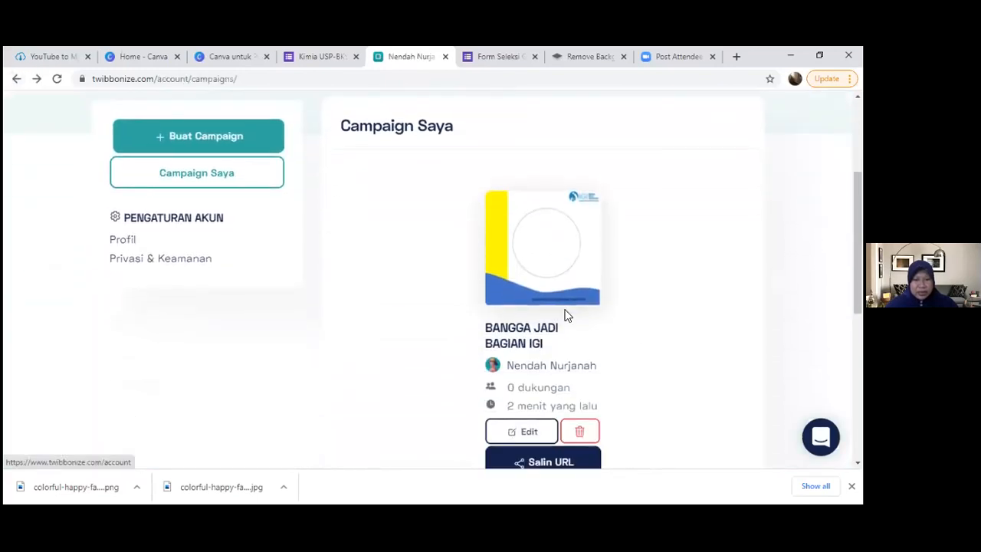
{"action": "left_click", "coordinate": [527, 431]}
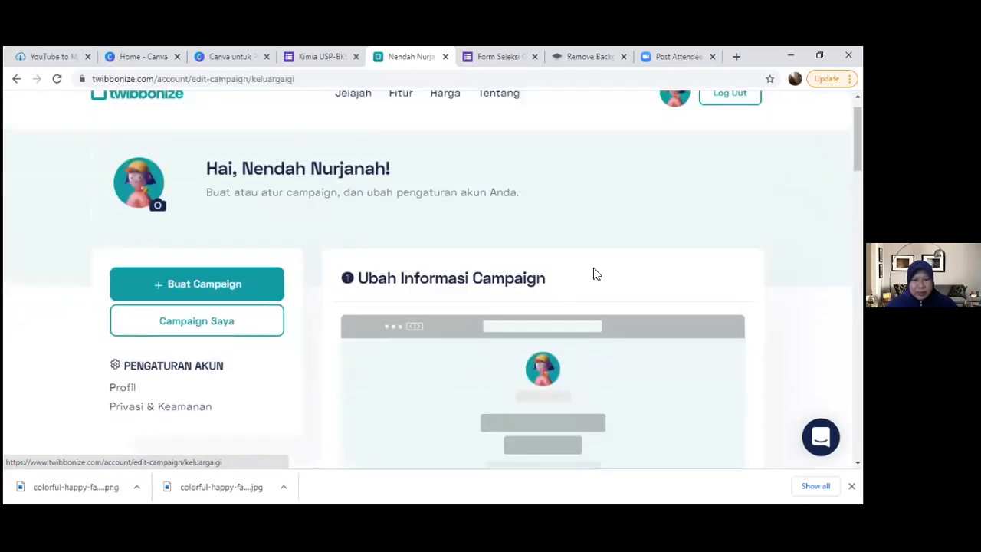
- Upload the PNG file TWIBBON 1 from Downloads as the campaign's new frame
{"action": "scroll", "coordinate": [585, 294], "scroll_direction": "down", "scroll_amount": 3}
{"action": "scroll", "coordinate": [576, 297], "scroll_direction": "up", "scroll_amount": 2}
{"action": "scroll", "coordinate": [576, 301], "scroll_direction": "down", "scroll_amount": 5}
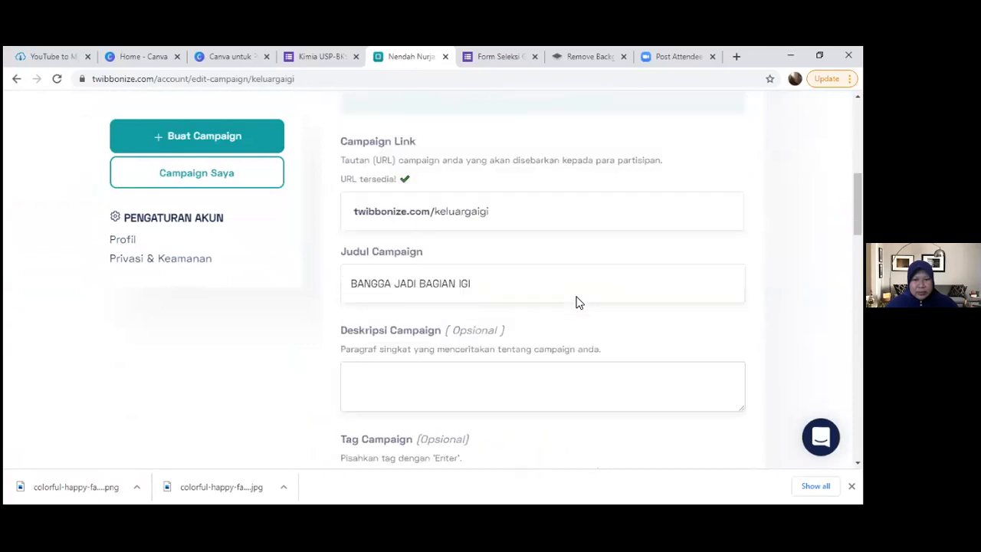
{"action": "scroll", "coordinate": [579, 302], "scroll_direction": "down", "scroll_amount": 8}
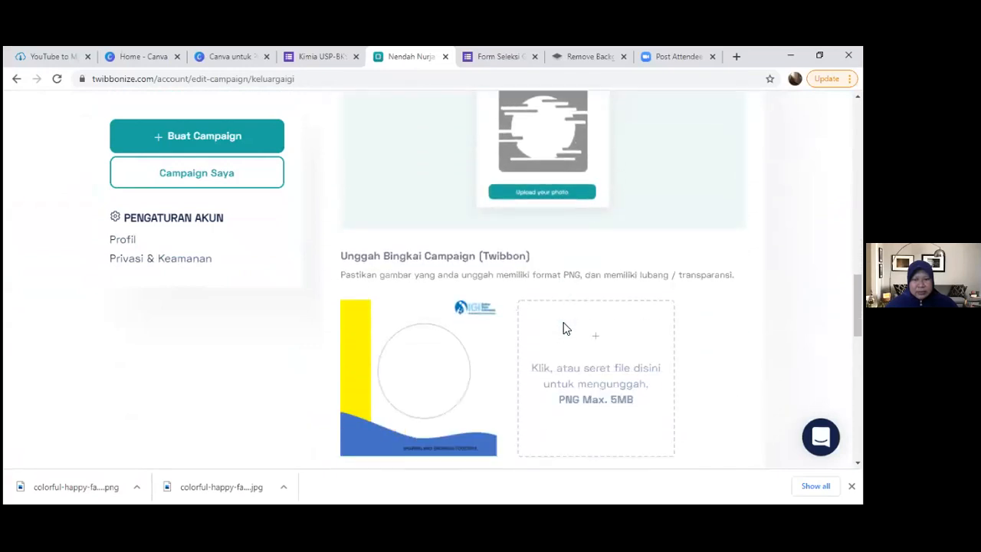
{"action": "scroll", "coordinate": [582, 325], "scroll_direction": "down", "scroll_amount": 1}
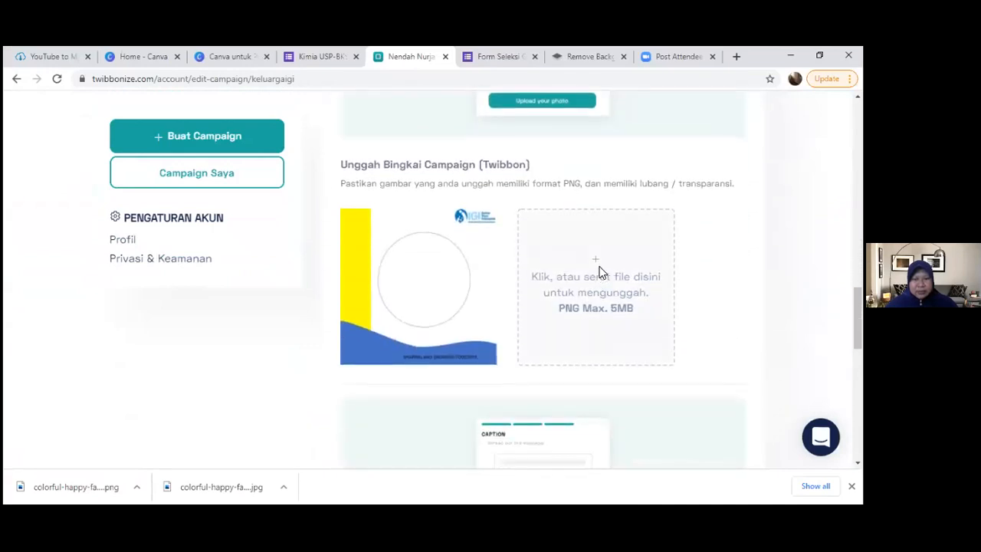
{"action": "left_click", "coordinate": [602, 272]}
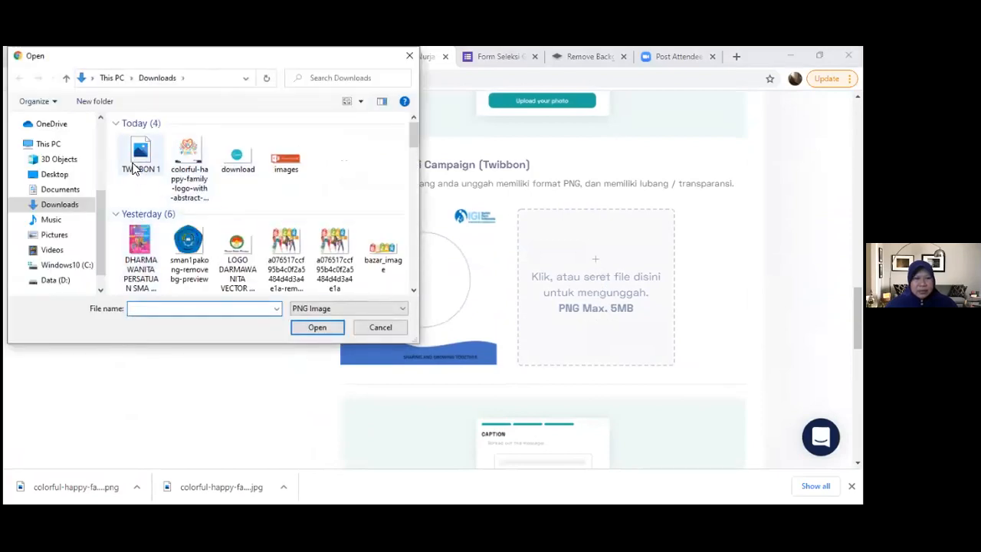
{"action": "left_click", "coordinate": [143, 157]}
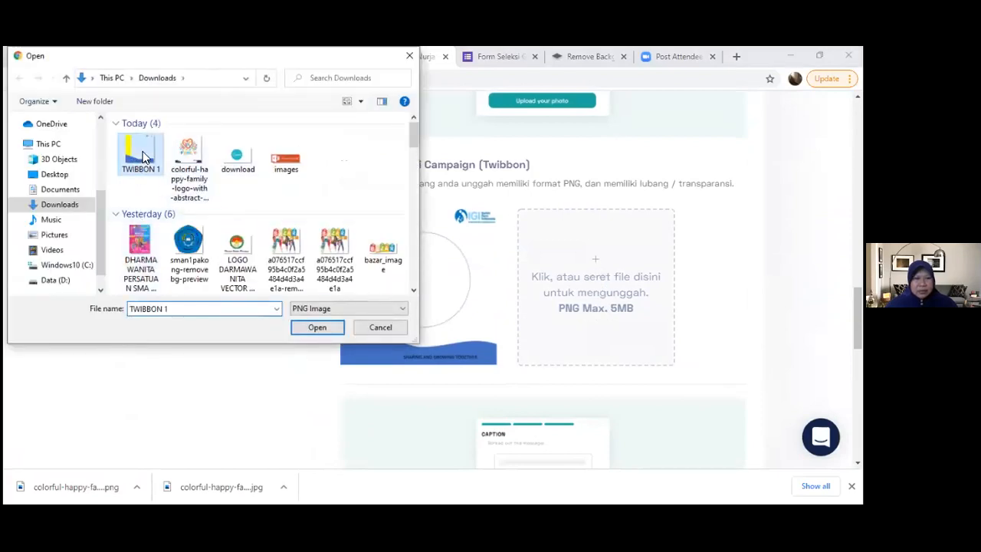
{"action": "left_click", "coordinate": [319, 328]}
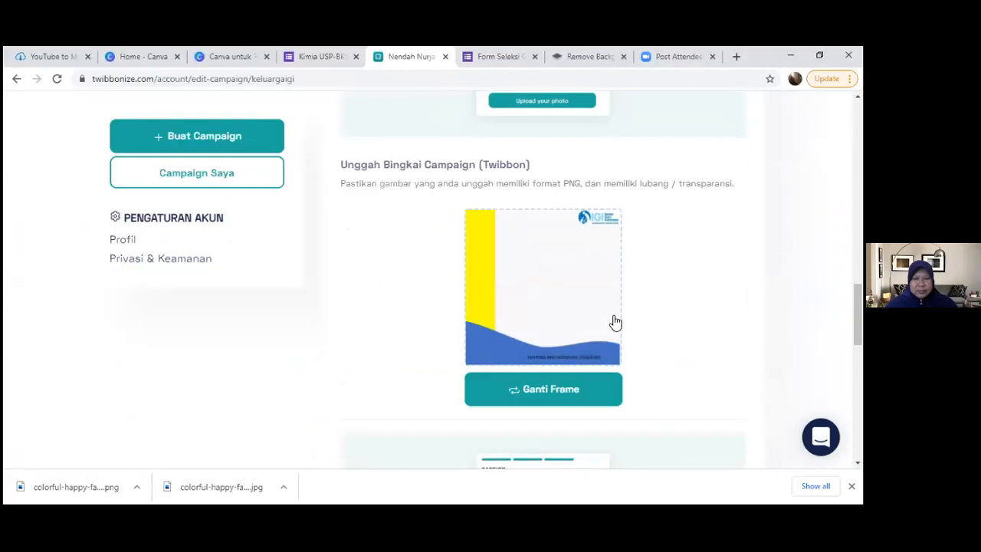
- Save the changes to the BANGGA JADI BAGIAN IGI campaign
{"action": "scroll", "coordinate": [617, 325], "scroll_direction": "down", "scroll_amount": 3}
{"action": "scroll", "coordinate": [618, 329], "scroll_direction": "down", "scroll_amount": 5}
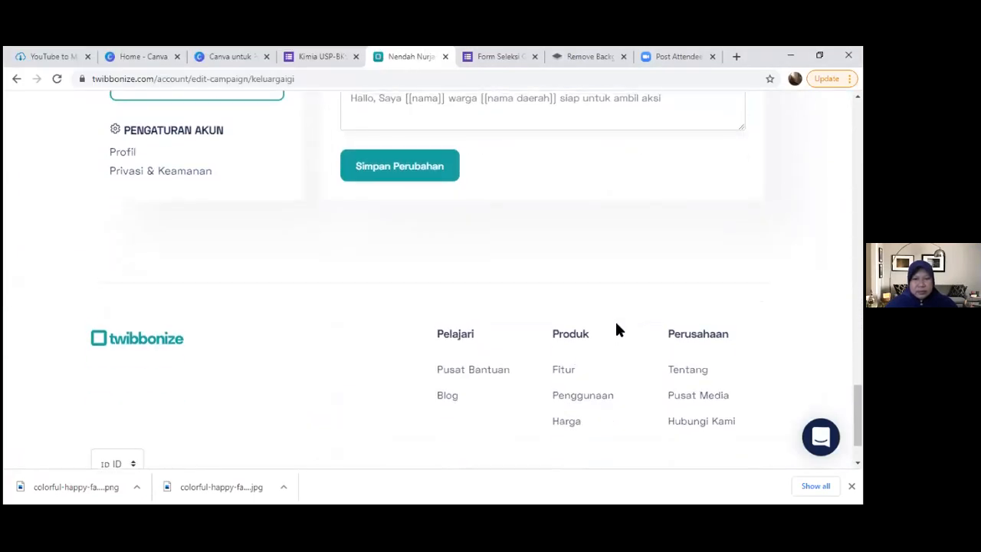
{"action": "scroll", "coordinate": [616, 328], "scroll_direction": "up", "scroll_amount": 3}
{"action": "left_click", "coordinate": [388, 415]}
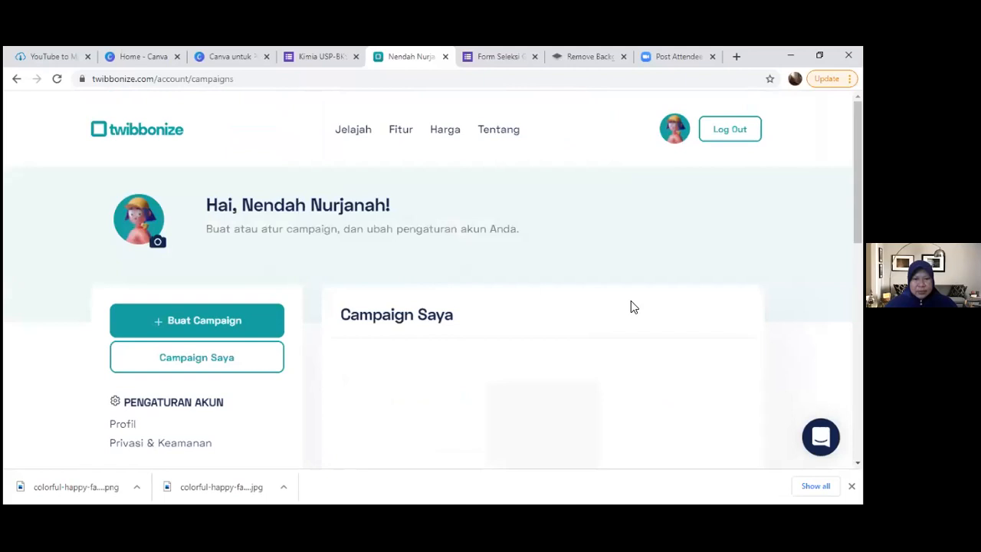
- View the public page of the edited BANGGA JADI BAGIAN IGI campaign down to its photo selection
{"action": "scroll", "coordinate": [504, 296], "scroll_direction": "down", "scroll_amount": 2}
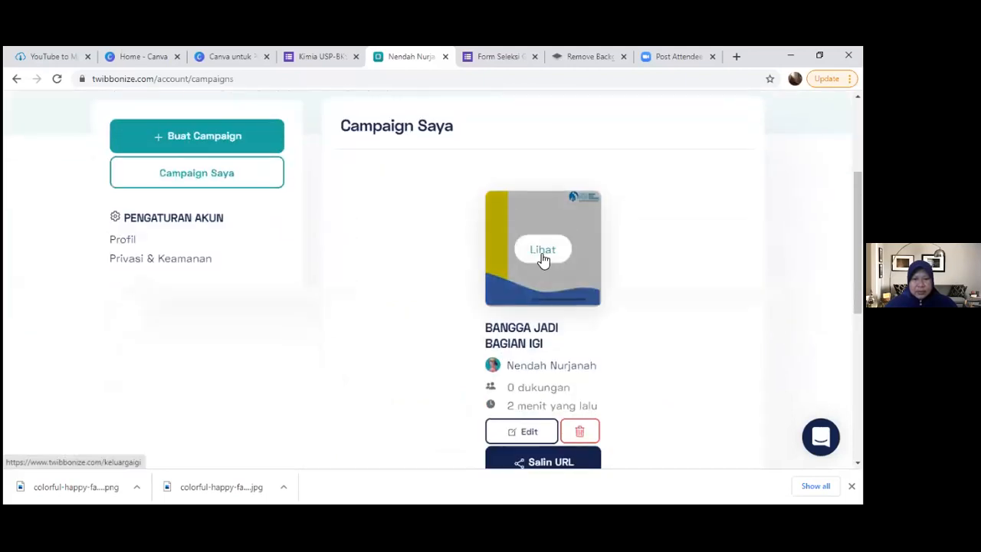
{"action": "left_click", "coordinate": [536, 253]}
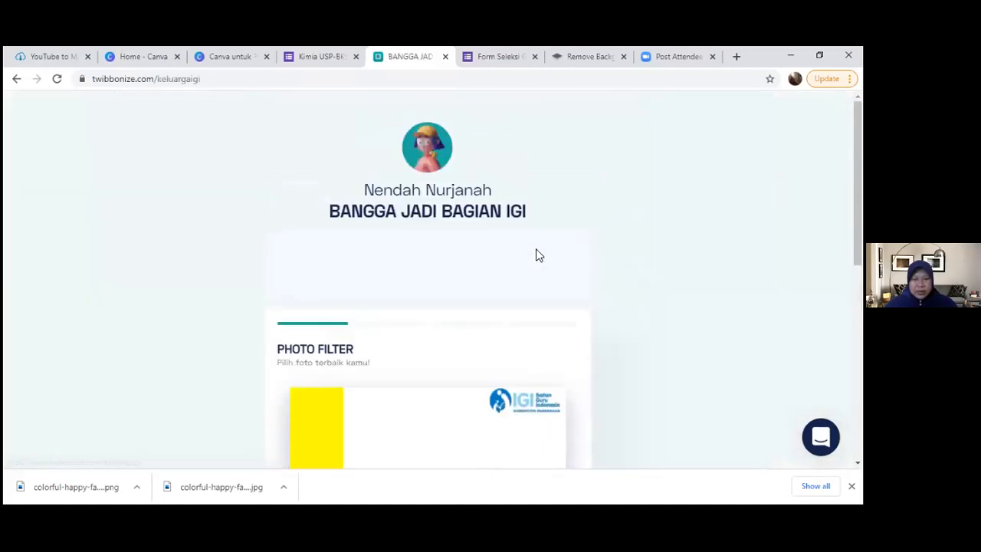
{"action": "scroll", "coordinate": [560, 315], "scroll_direction": "down", "scroll_amount": 4}
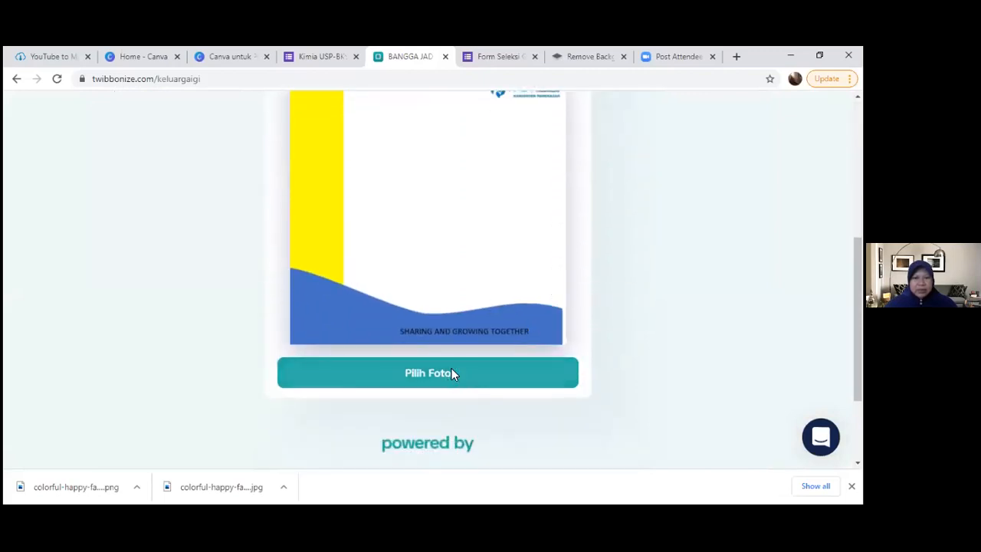
{"action": "left_click", "coordinate": [451, 370]}
{"action": "scroll", "coordinate": [337, 233], "scroll_direction": "down", "scroll_amount": 8}
{"action": "scroll", "coordinate": [345, 238], "scroll_direction": "down", "scroll_amount": 10}
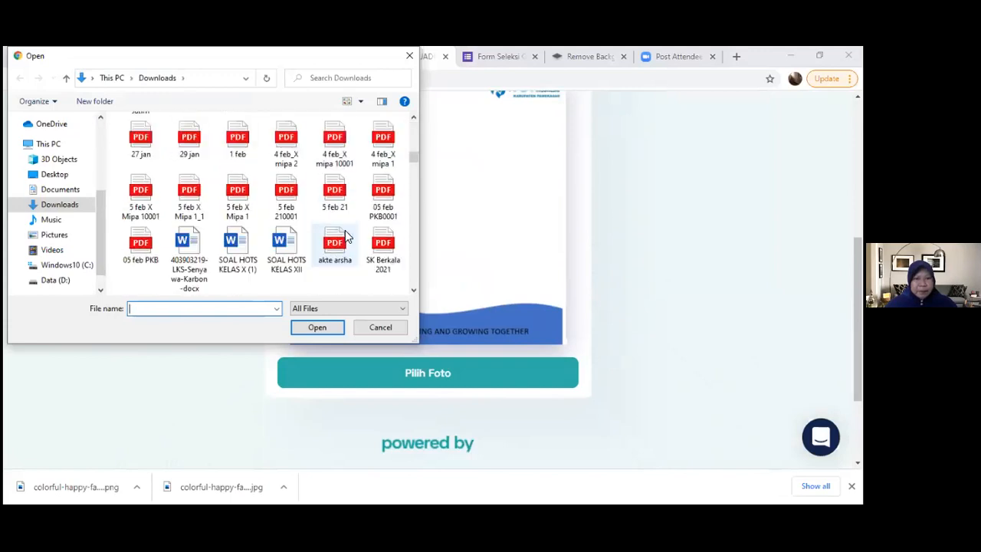
{"action": "scroll", "coordinate": [346, 238], "scroll_direction": "down", "scroll_amount": 8}
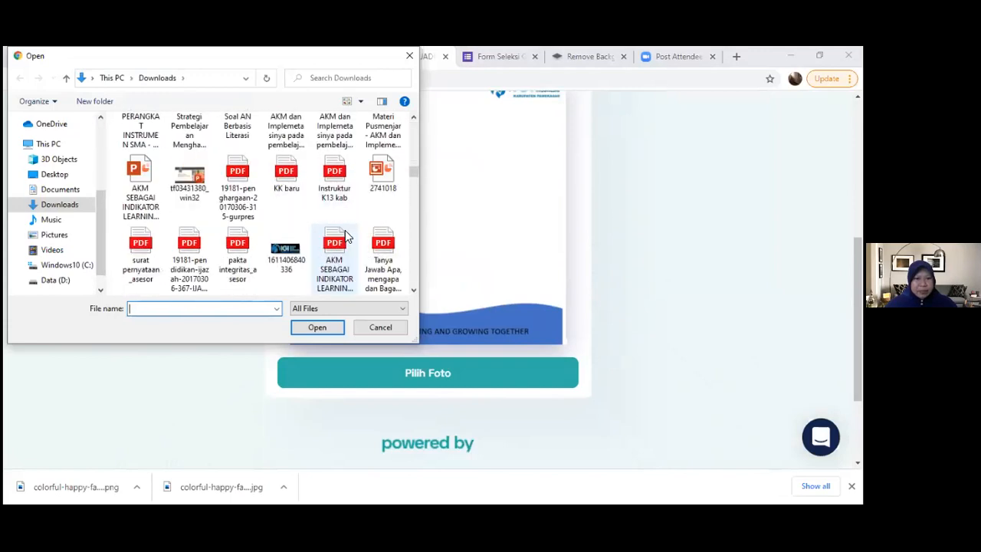
{"action": "scroll", "coordinate": [346, 237], "scroll_direction": "down", "scroll_amount": 6}
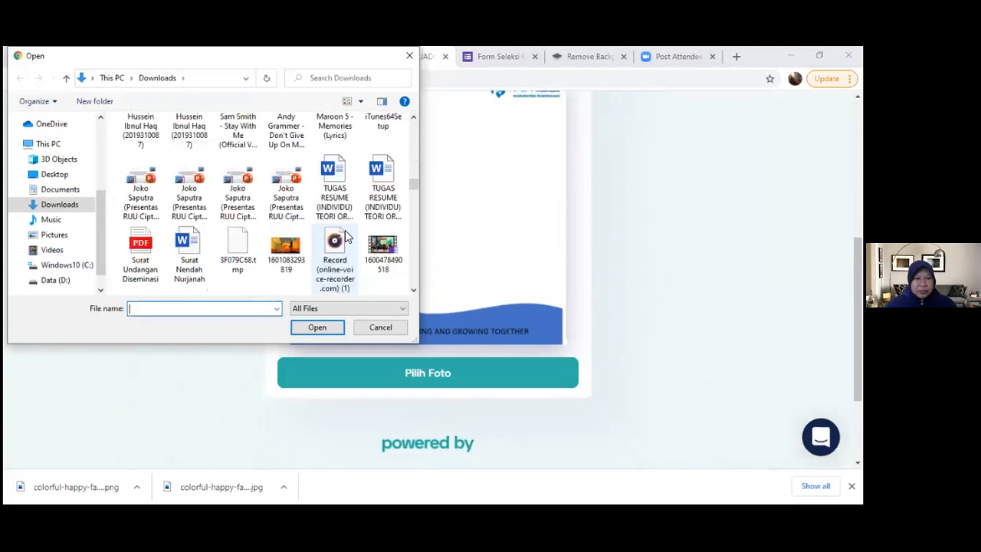
{"action": "scroll", "coordinate": [345, 237], "scroll_direction": "down", "scroll_amount": 5}
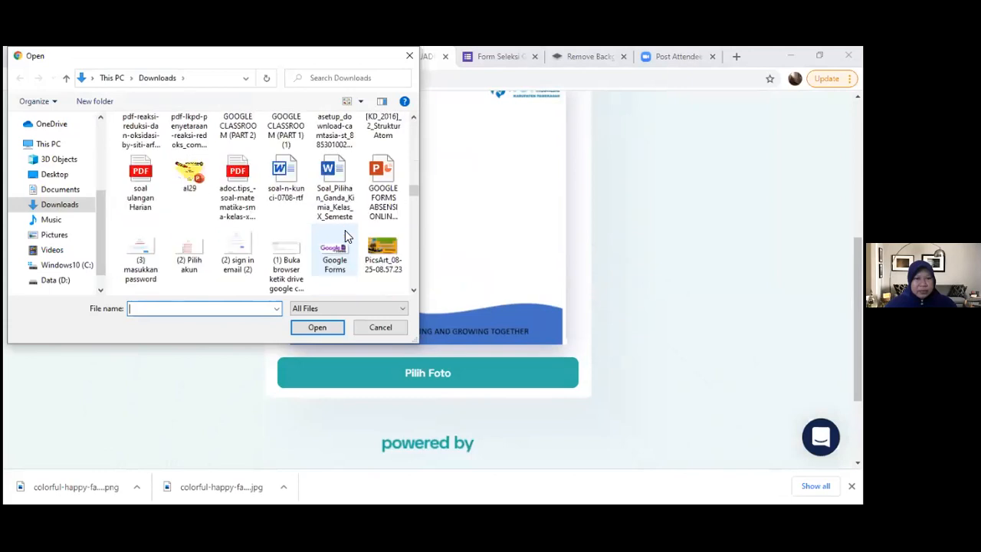
{"action": "left_click", "coordinate": [190, 138]}
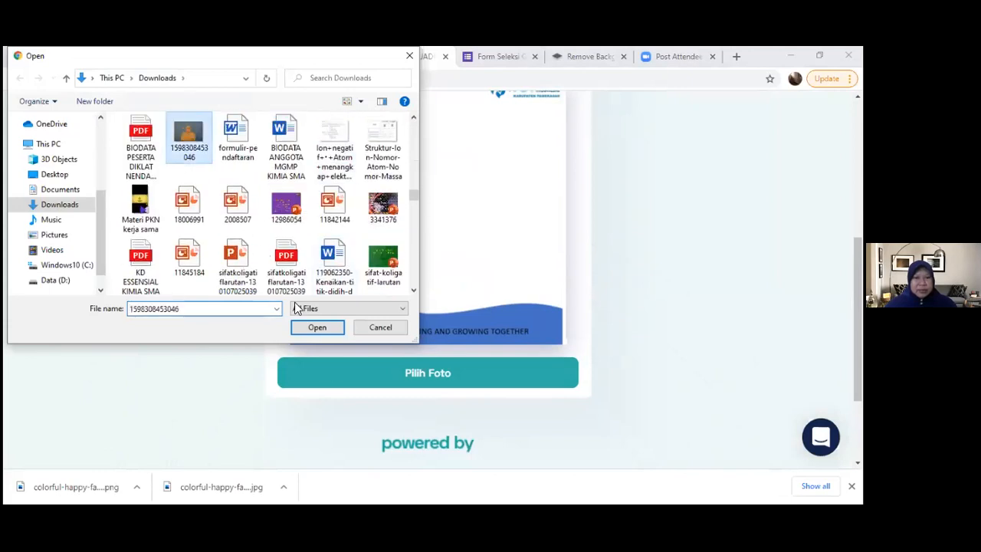
{"action": "left_click", "coordinate": [328, 326]}
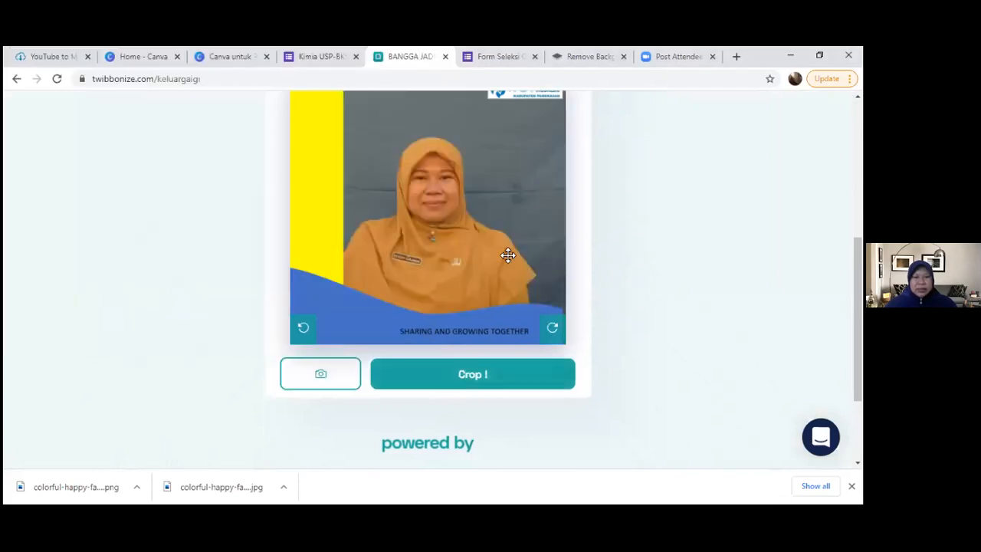
{"action": "left_click_drag", "start_coordinate": [512, 256], "coordinate": [531, 239]}
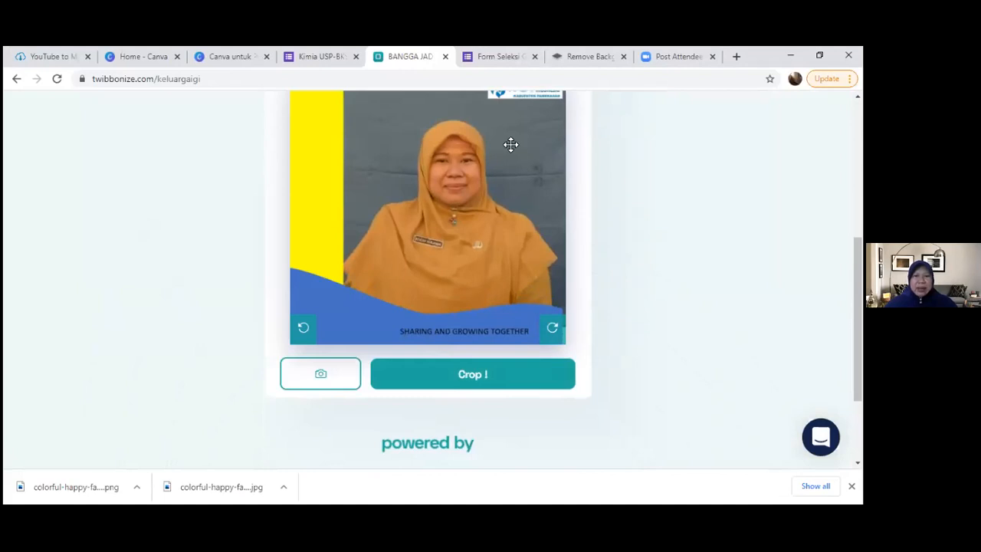
- Crop the photo to the campaign frame and download the resulting picture
{"action": "left_click", "coordinate": [476, 381]}
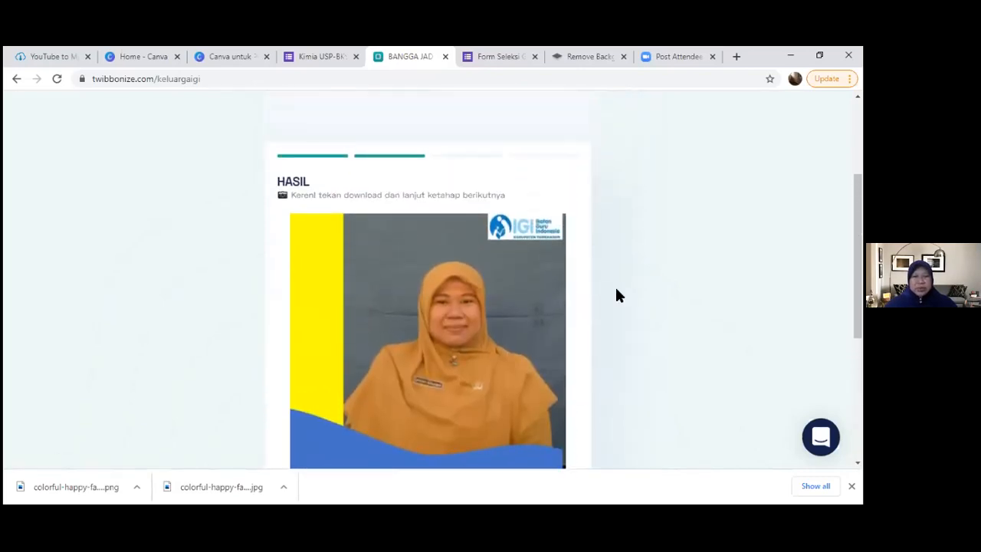
{"action": "left_click", "coordinate": [476, 434]}
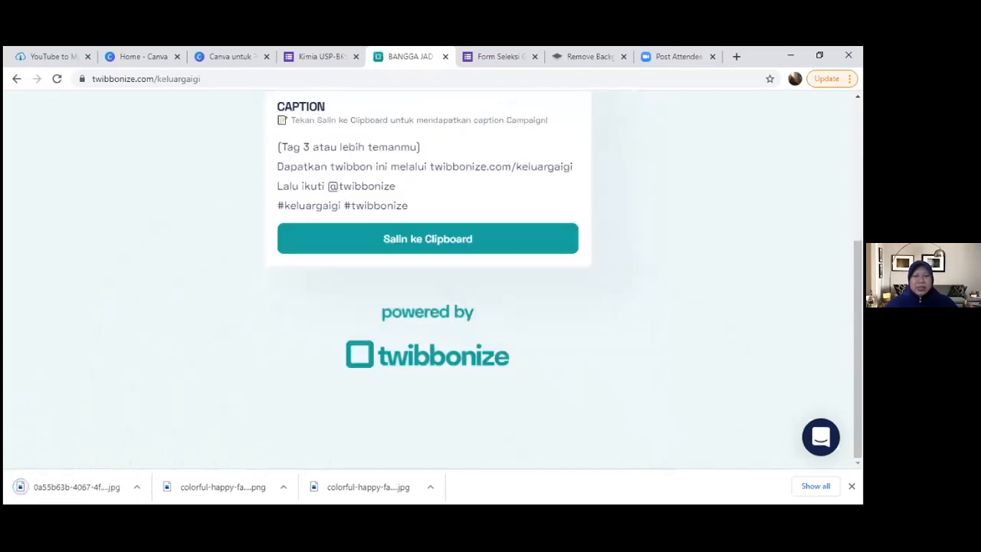
- Open the downloaded framed JPG to check it, and go back to the campaign page
{"action": "left_click", "coordinate": [77, 490]}
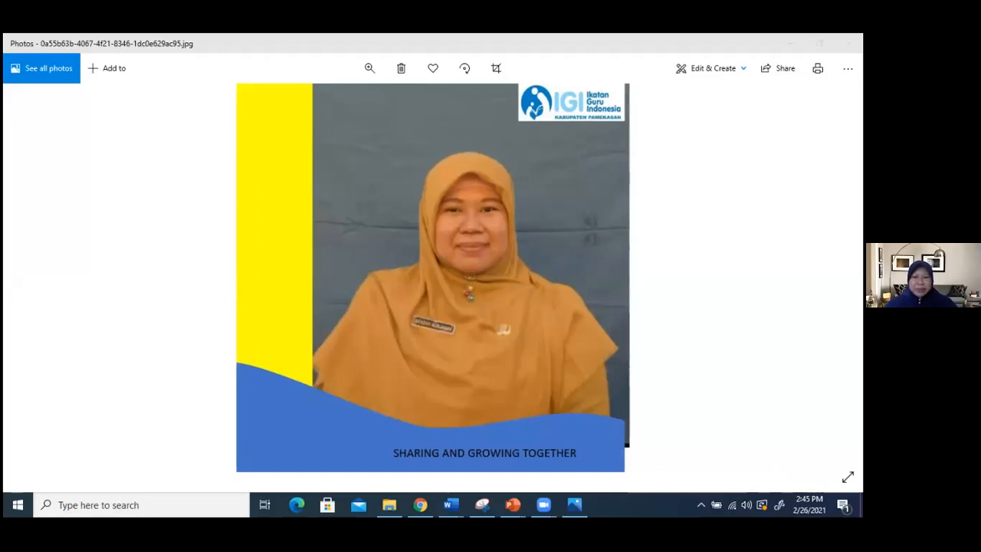
{"action": "left_click", "coordinate": [697, 436]}
{"action": "scroll", "coordinate": [615, 306], "scroll_direction": "up", "scroll_amount": 4}
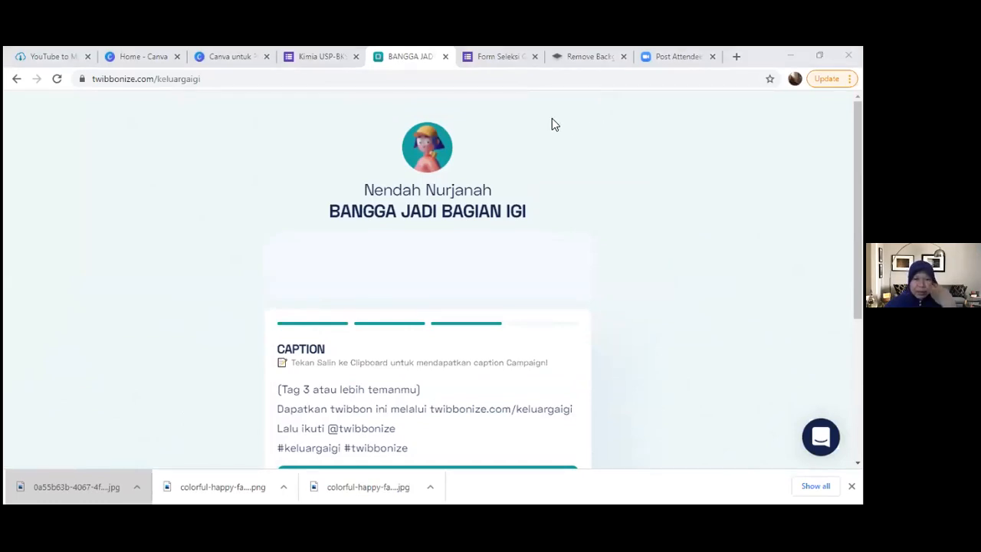
- Switch to the Canva home page, log out of the current account and log in with a Google account
{"action": "left_click", "coordinate": [143, 58]}
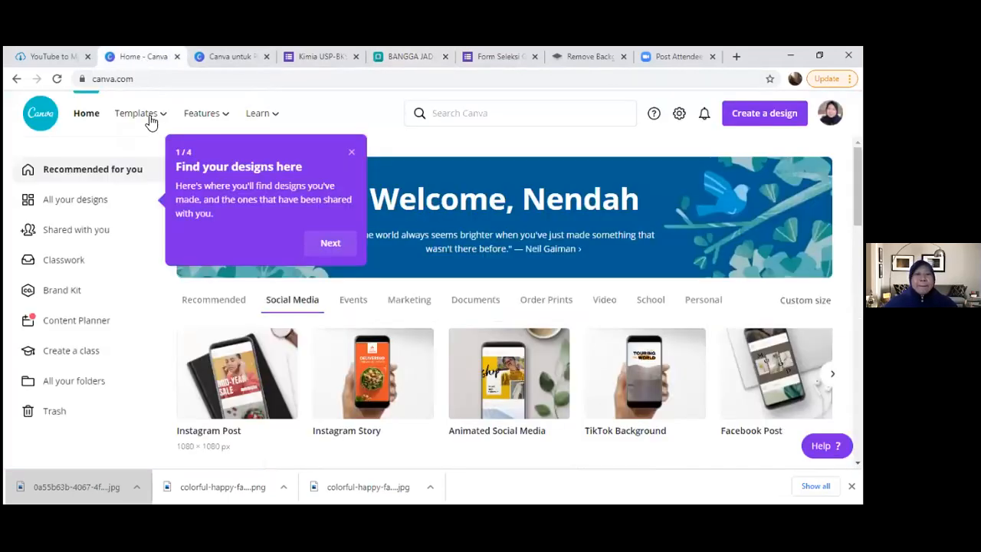
{"action": "left_click", "coordinate": [145, 79]}
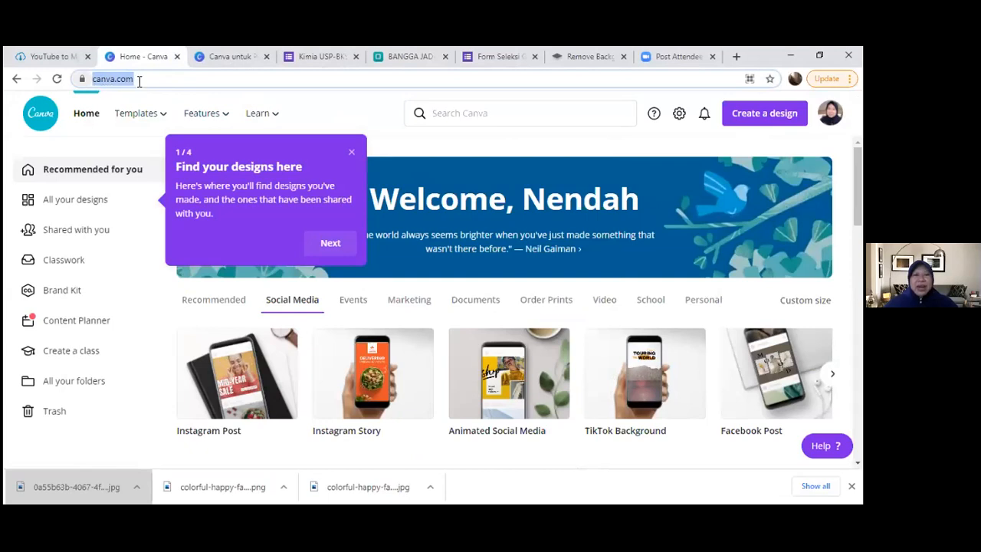
{"action": "left_click", "coordinate": [719, 283]}
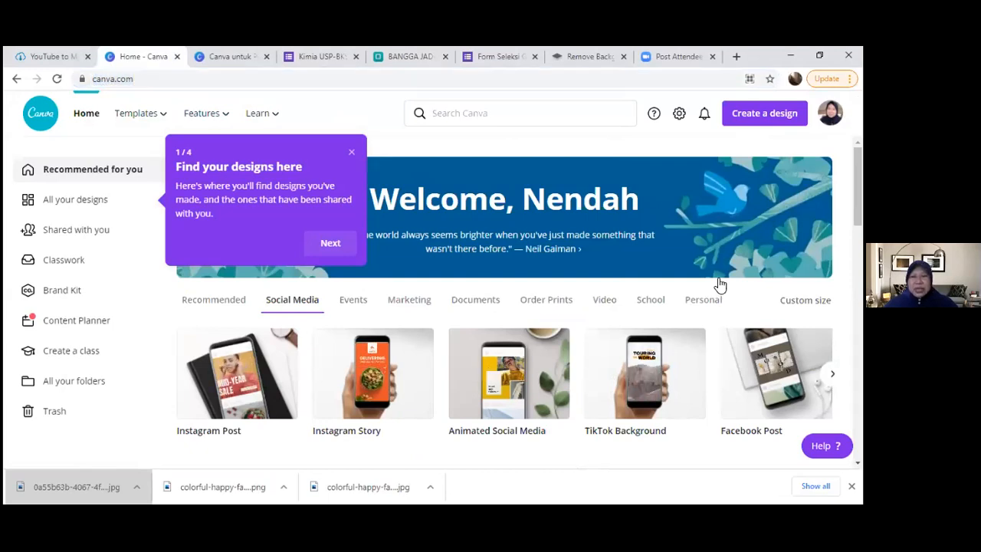
{"action": "left_click", "coordinate": [830, 113]}
{"action": "left_click", "coordinate": [698, 324]}
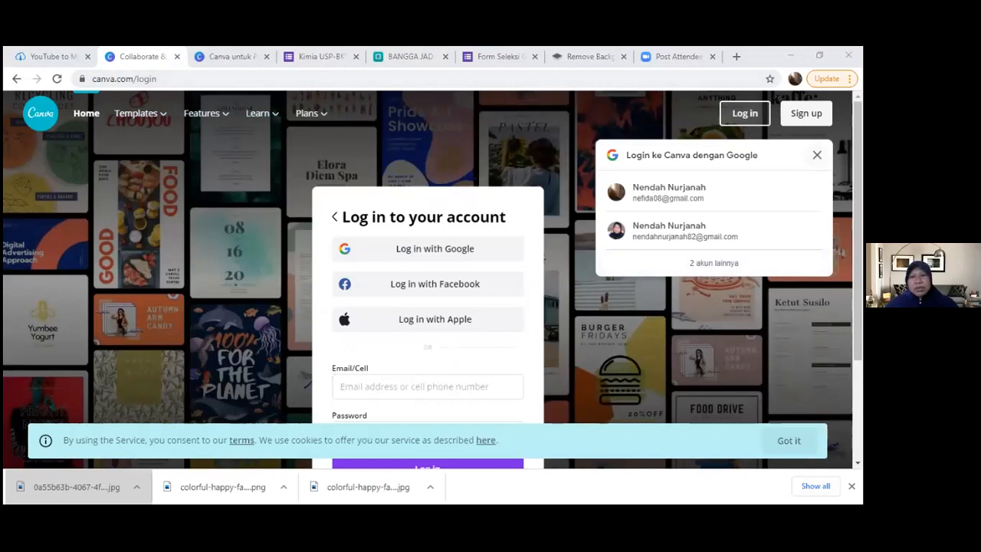
{"action": "left_click", "coordinate": [538, 267]}
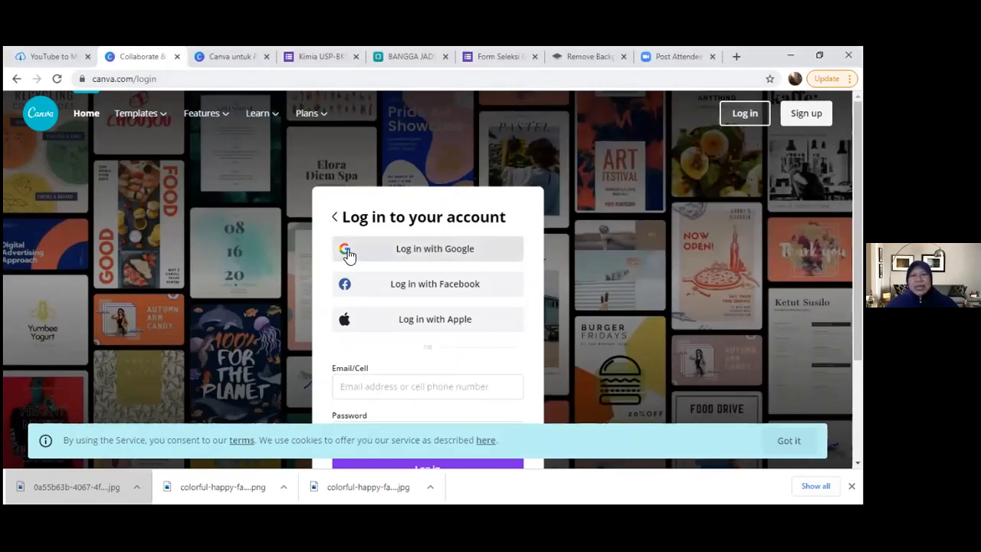
{"action": "left_click", "coordinate": [431, 249]}
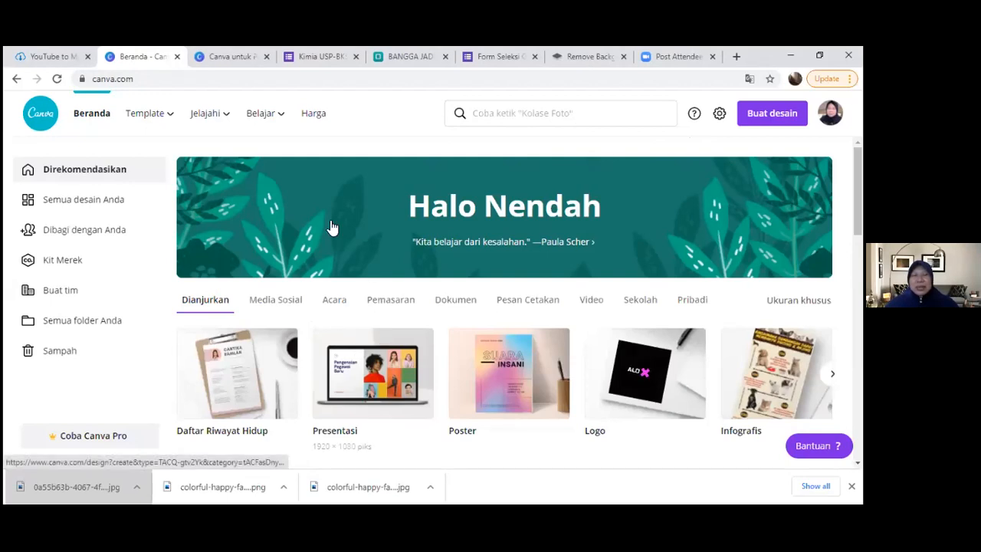
- Create a blank Instagram post (Kiriman Instagram) design from the social media category
{"action": "mouse_move", "coordinate": [287, 100]}
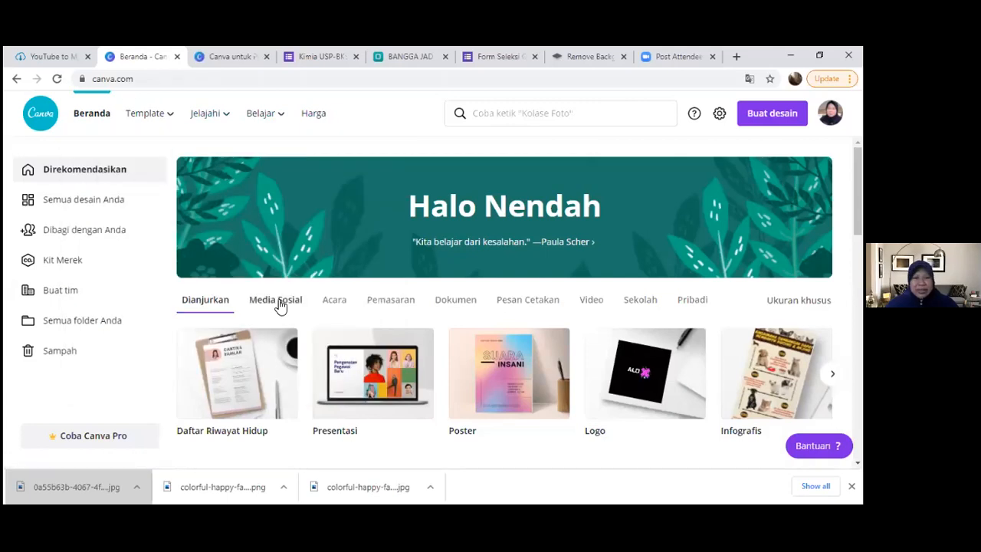
{"action": "left_click", "coordinate": [279, 301]}
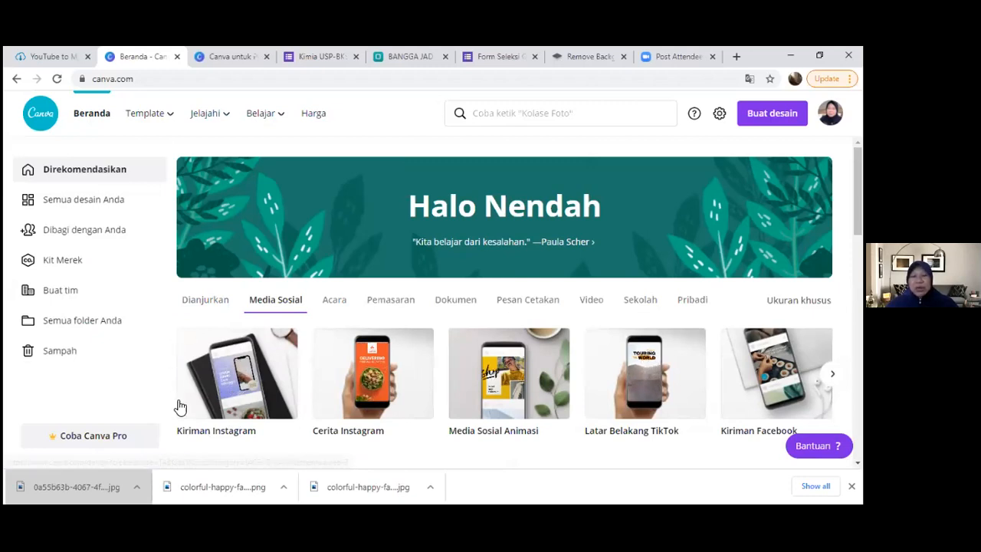
{"action": "left_click", "coordinate": [237, 379]}
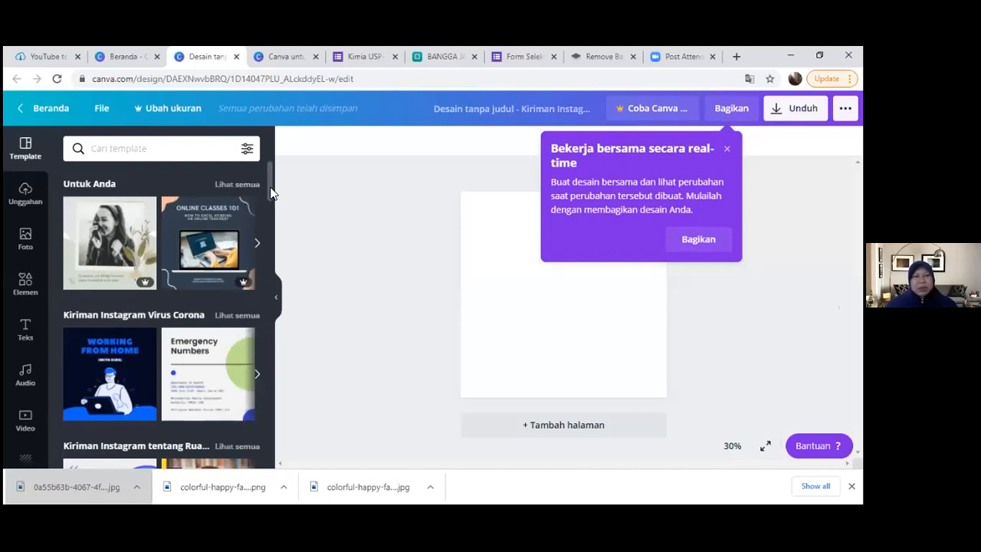
- Look over the Instagram post templates and the element categories, such as shapes, frames, stickers and charts, dismissing the collaboration tip
{"action": "scroll", "coordinate": [278, 219], "scroll_direction": "down", "scroll_amount": 6}
{"action": "scroll", "coordinate": [278, 215], "scroll_direction": "up", "scroll_amount": 4}
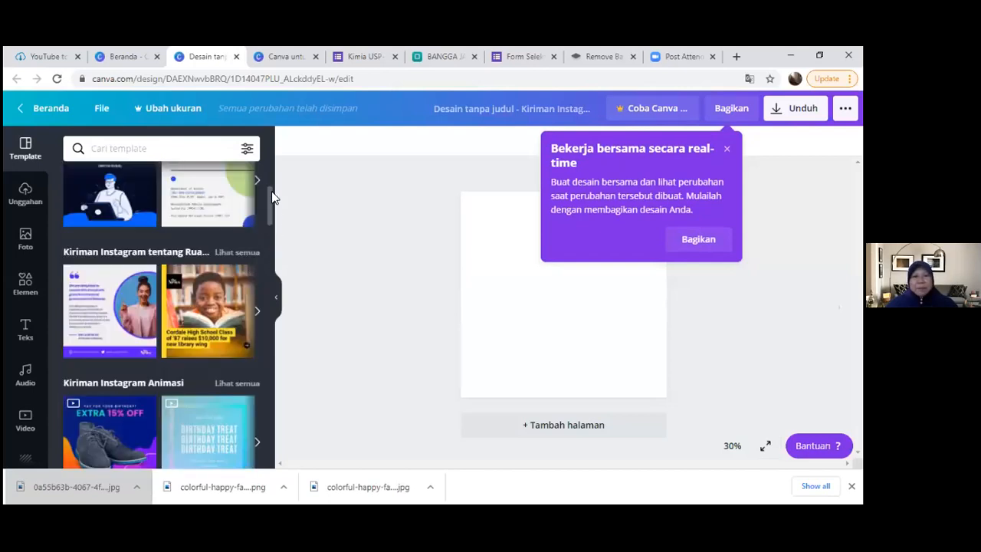
{"action": "left_click_drag", "start_coordinate": [271, 206], "coordinate": [274, 173]}
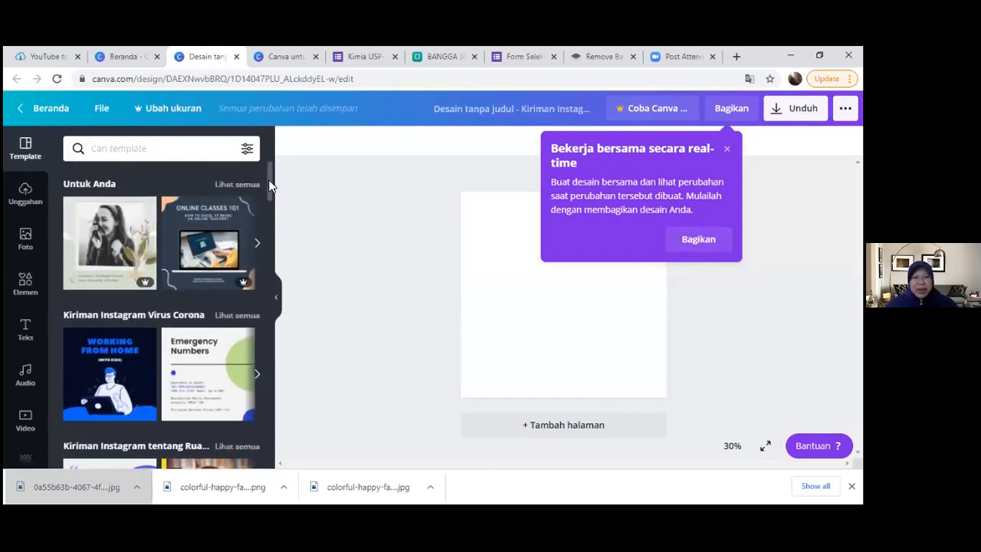
{"action": "scroll", "coordinate": [235, 204], "scroll_direction": "down", "scroll_amount": 3}
{"action": "scroll", "coordinate": [234, 222], "scroll_direction": "up", "scroll_amount": 2}
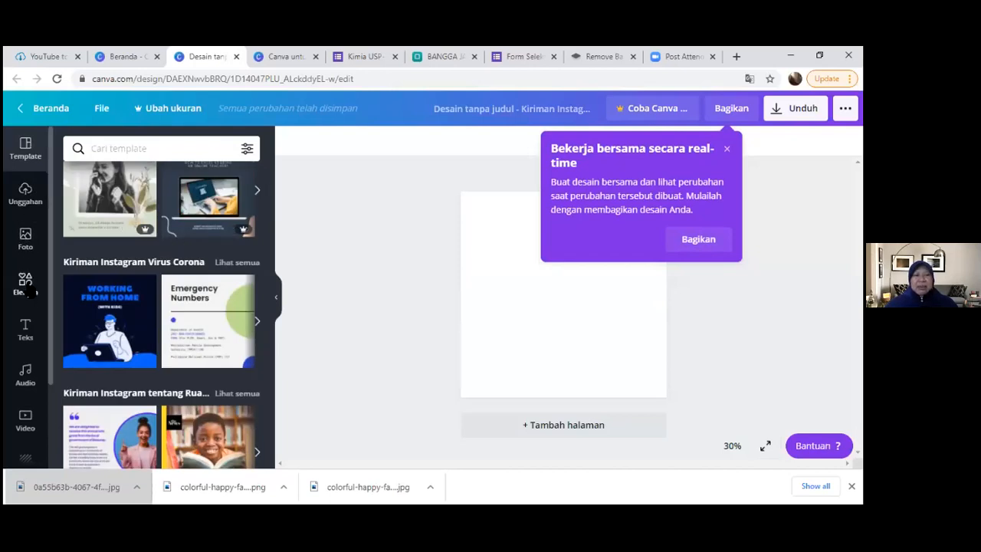
{"action": "left_click", "coordinate": [28, 289]}
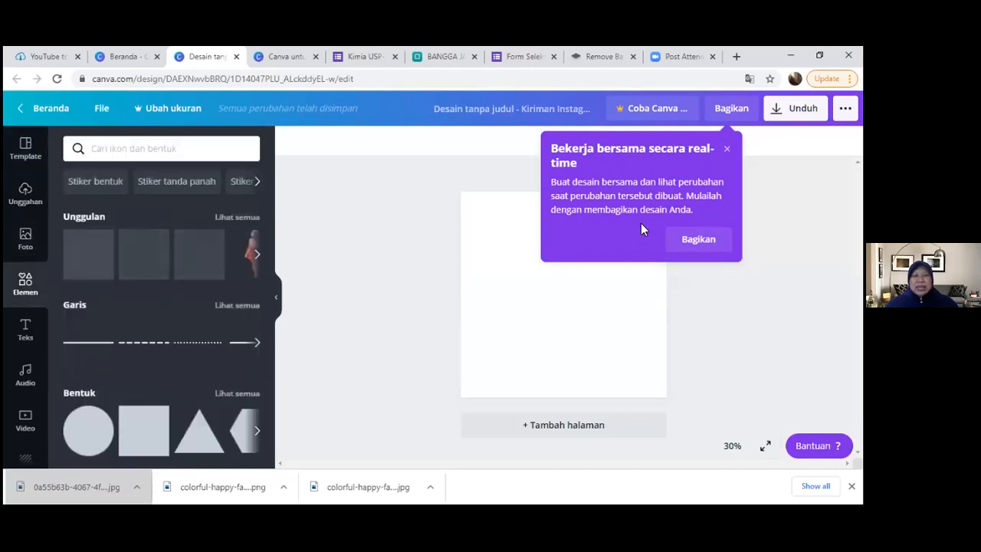
{"action": "left_click", "coordinate": [727, 149]}
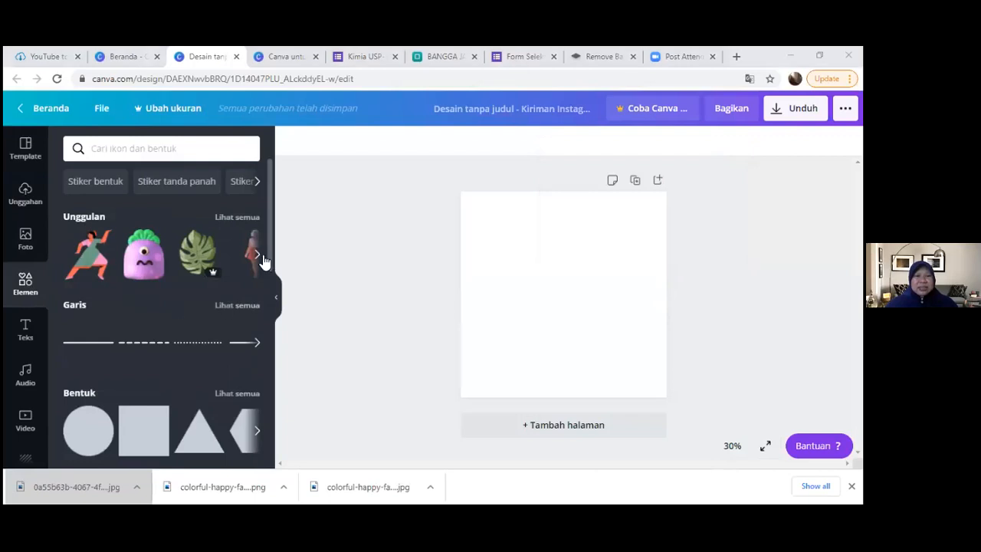
{"action": "scroll", "coordinate": [273, 284], "scroll_direction": "down", "scroll_amount": 2}
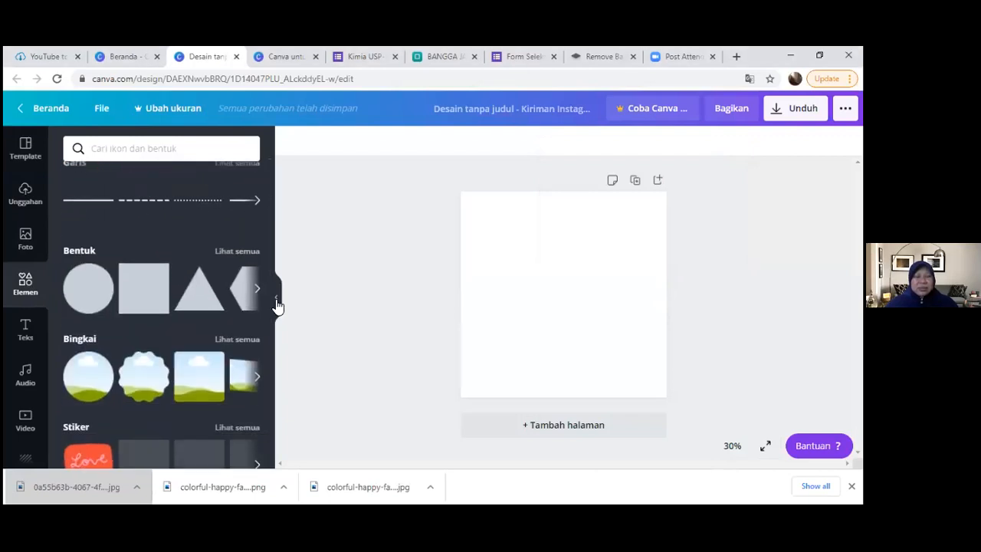
{"action": "scroll", "coordinate": [115, 336], "scroll_direction": "down", "scroll_amount": 2}
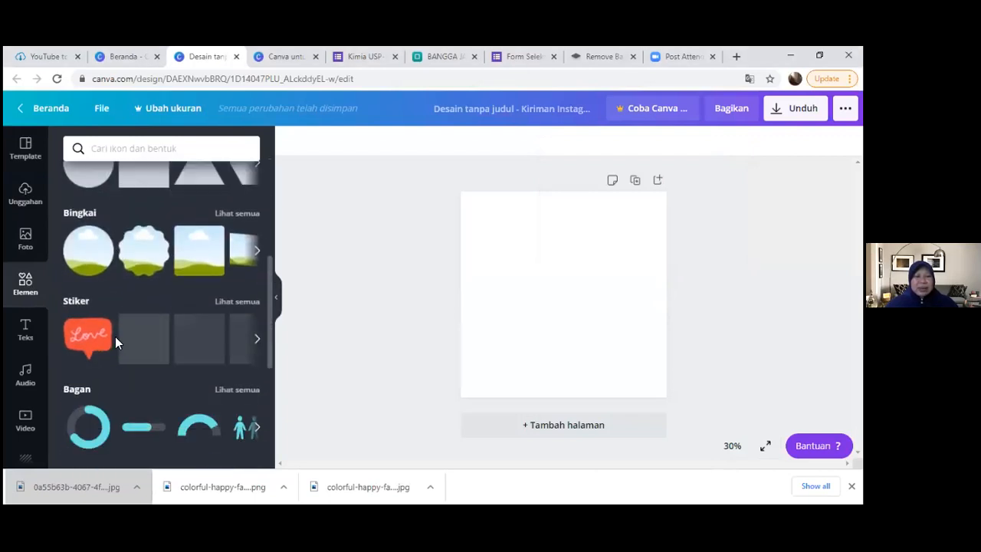
{"action": "scroll", "coordinate": [123, 325], "scroll_direction": "up", "scroll_amount": 1}
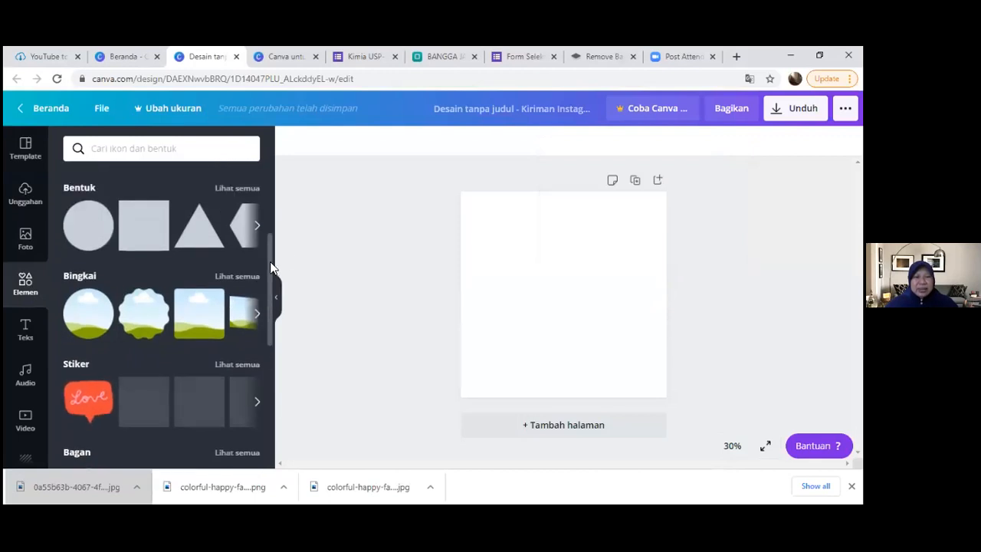
{"action": "scroll", "coordinate": [272, 291], "scroll_direction": "down", "scroll_amount": 3}
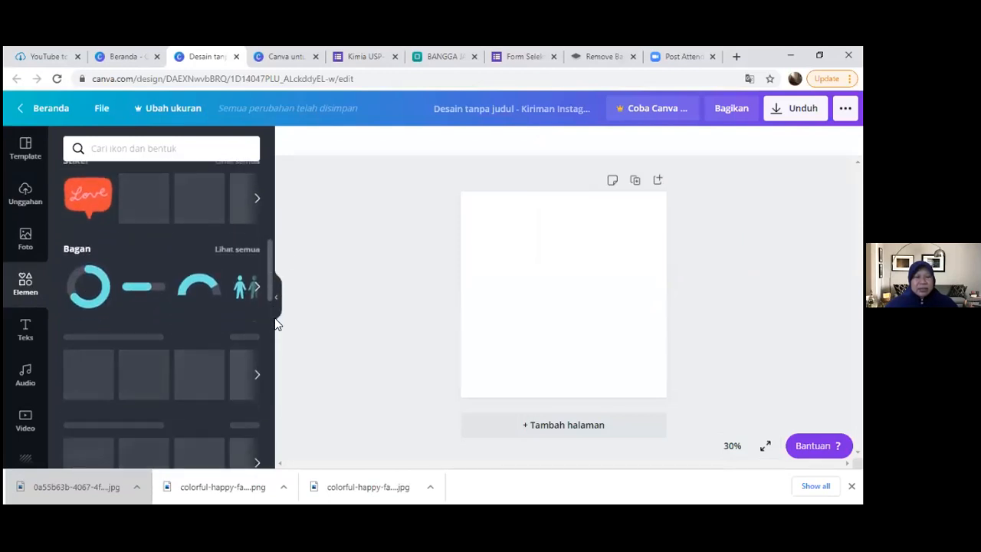
{"action": "scroll", "coordinate": [274, 291], "scroll_direction": "up", "scroll_amount": 5}
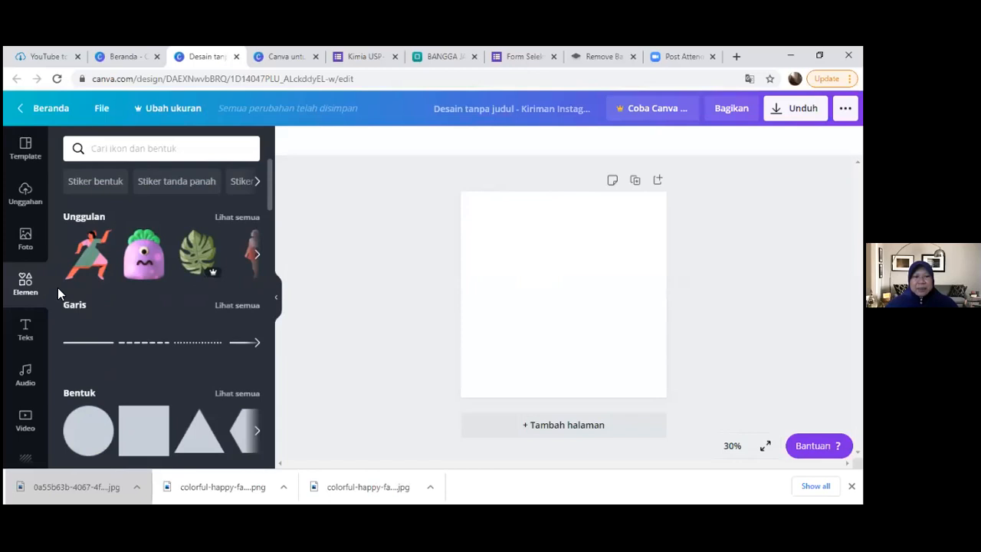
- Browse the available backgrounds and colours, and fill the blank page's background with solid turquoise
{"action": "scroll", "coordinate": [51, 230], "scroll_direction": "down", "scroll_amount": 3}
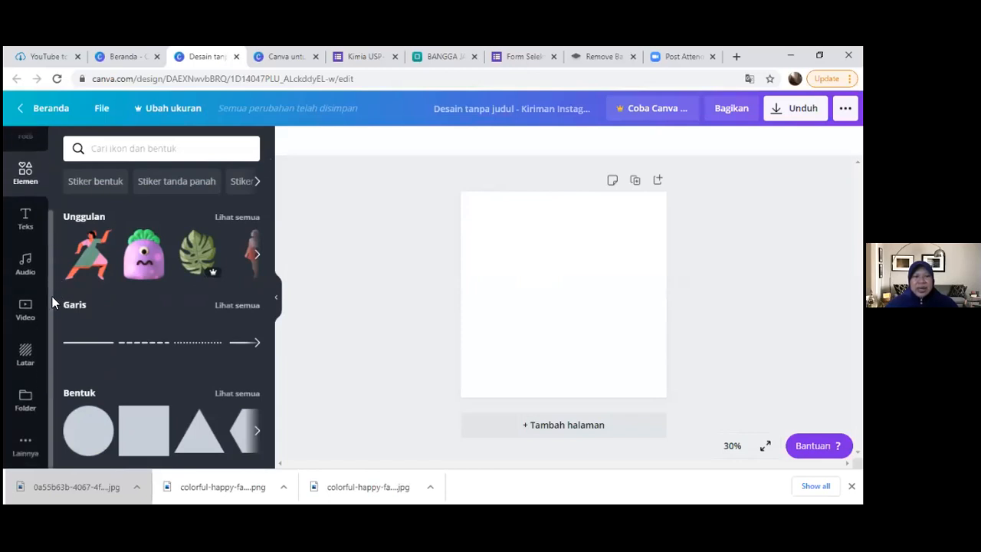
{"action": "left_click", "coordinate": [26, 355]}
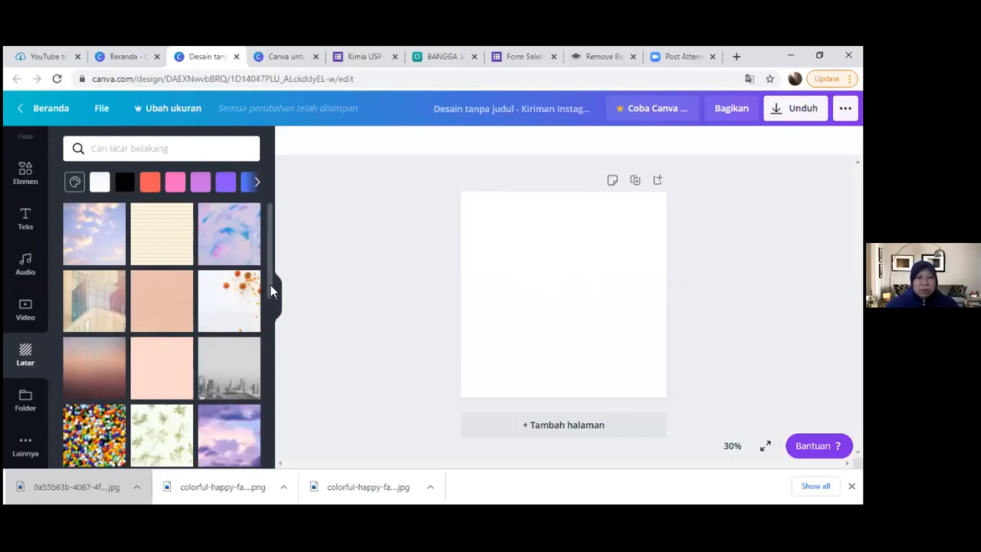
{"action": "scroll", "coordinate": [271, 308], "scroll_direction": "down", "scroll_amount": 3}
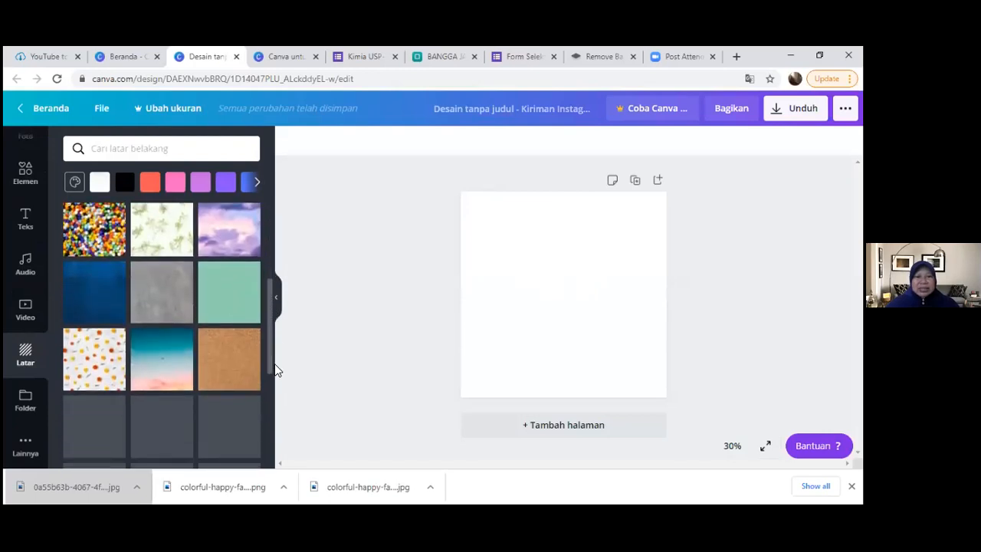
{"action": "left_click_drag", "start_coordinate": [275, 363], "coordinate": [279, 236]}
{"action": "left_click", "coordinate": [258, 185]}
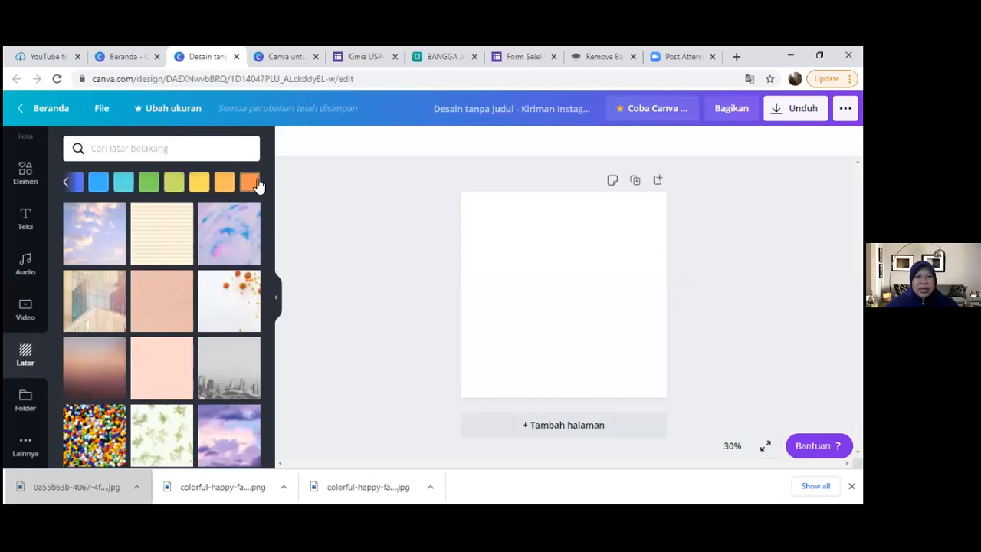
{"action": "left_click", "coordinate": [124, 184]}
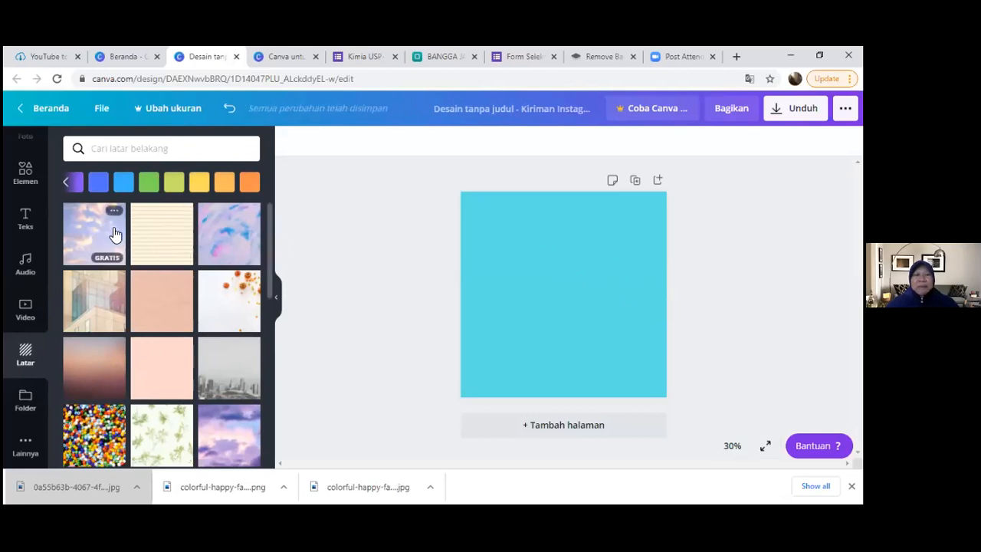
- Browse the element categories down to Gradien and look through its full collection for a shape to decorate the page
{"action": "left_click", "coordinate": [28, 181]}
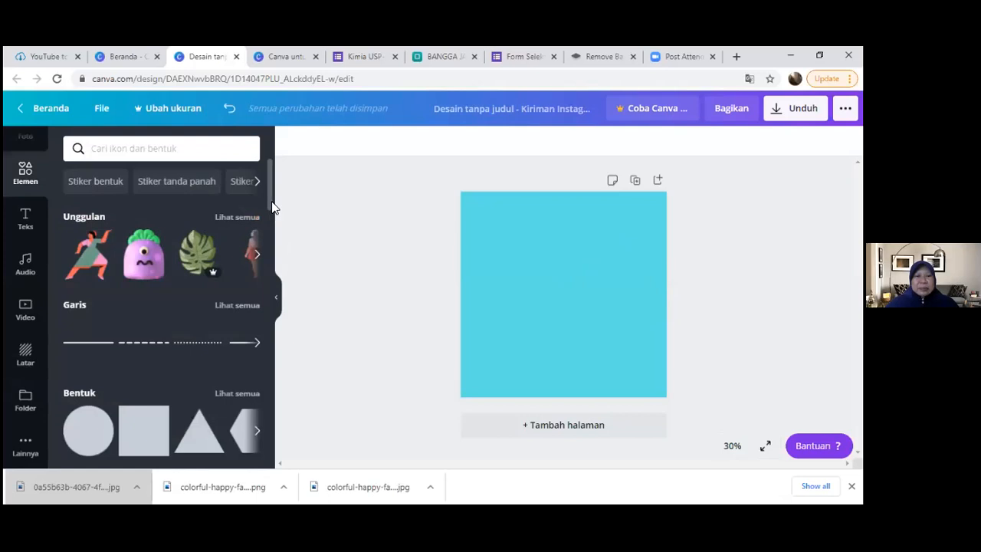
{"action": "scroll", "coordinate": [268, 232], "scroll_direction": "down", "scroll_amount": 4}
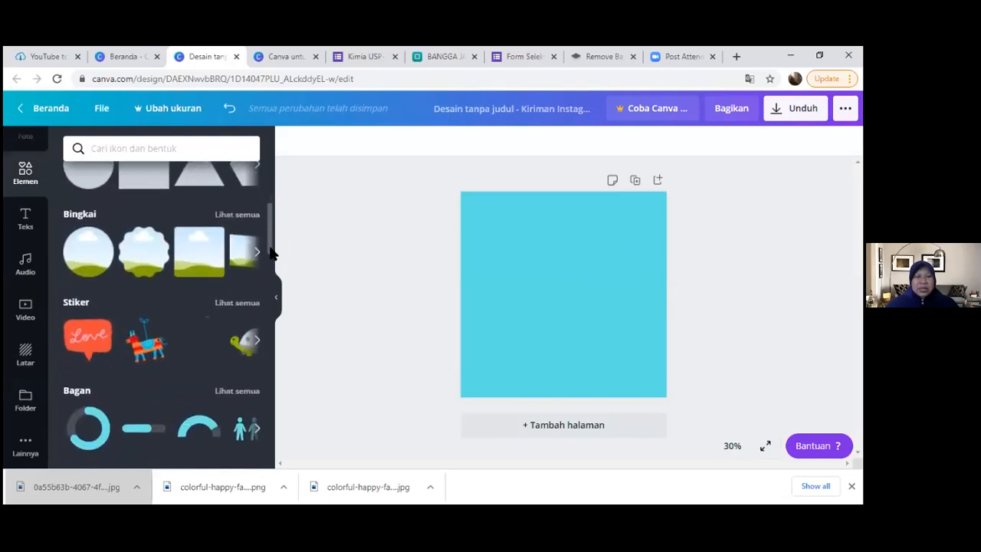
{"action": "scroll", "coordinate": [271, 262], "scroll_direction": "down", "scroll_amount": 3}
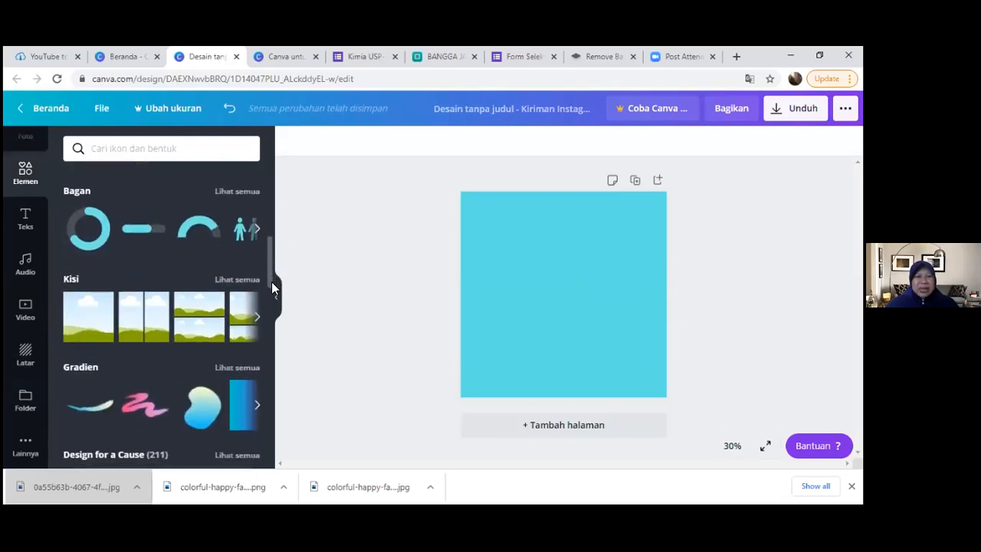
{"action": "scroll", "coordinate": [272, 303], "scroll_direction": "down", "scroll_amount": 1}
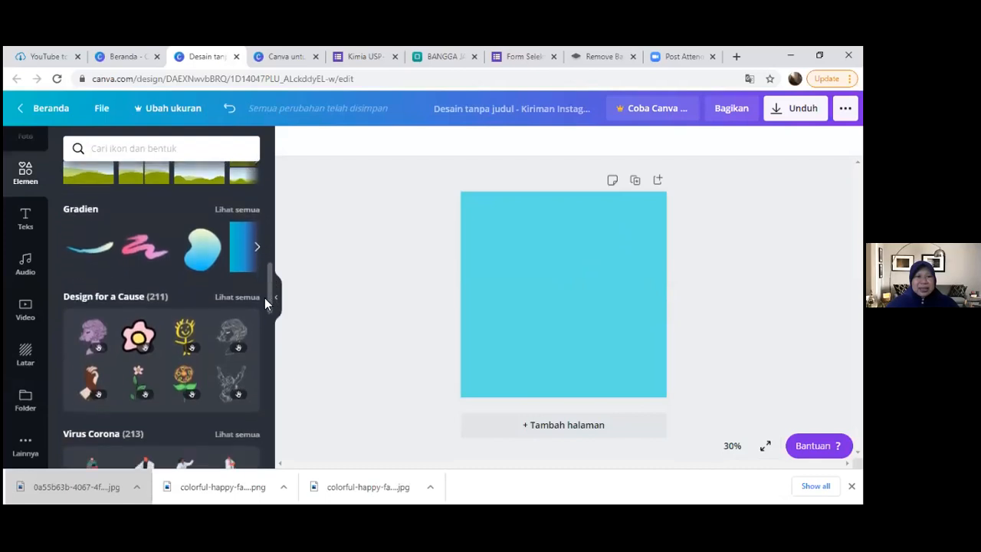
{"action": "left_click", "coordinate": [231, 212]}
{"action": "left_click_drag", "start_coordinate": [271, 199], "coordinate": [267, 300]}
{"action": "left_click_drag", "start_coordinate": [266, 256], "coordinate": [257, 328]}
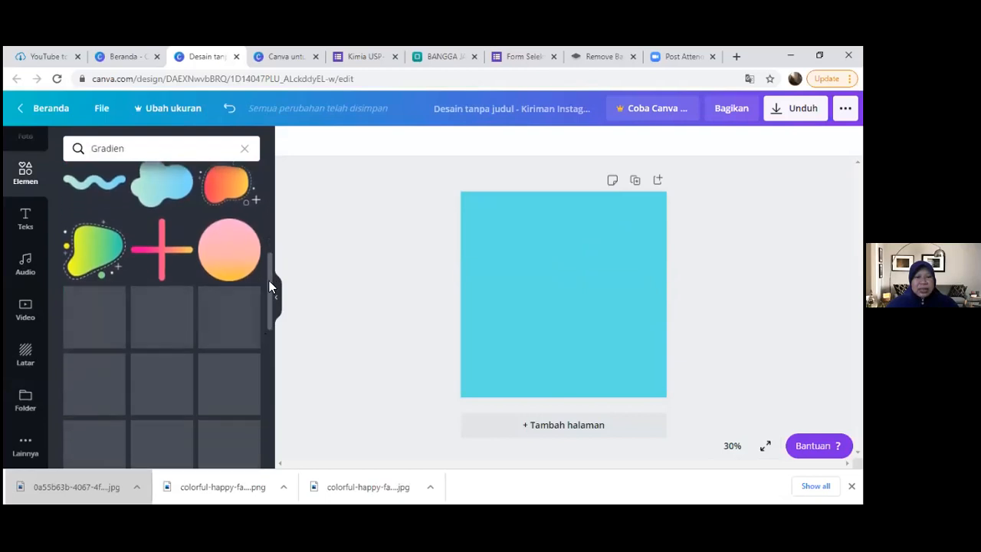
{"action": "left_click_drag", "start_coordinate": [269, 290], "coordinate": [271, 341]}
{"action": "scroll", "coordinate": [273, 346], "scroll_direction": "down", "scroll_amount": 3}
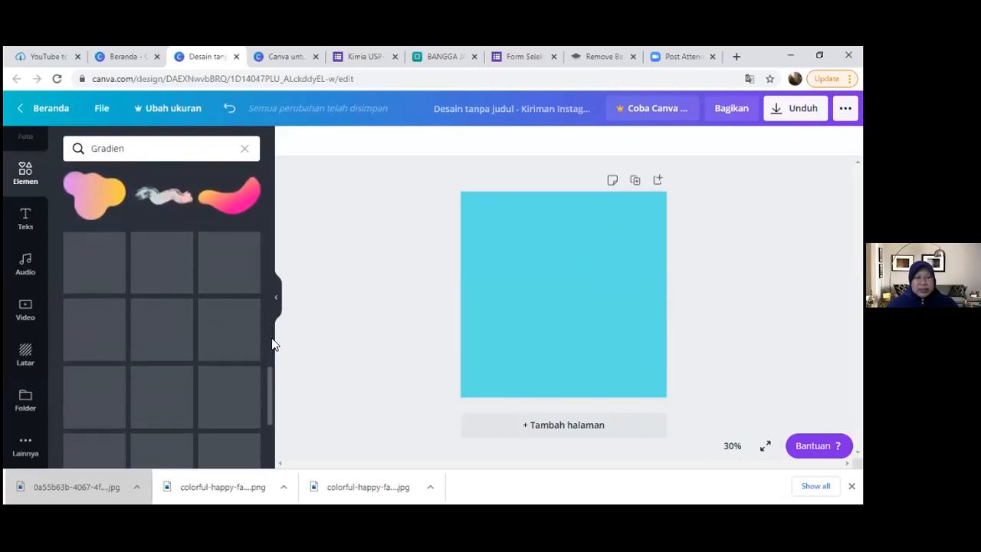
{"action": "scroll", "coordinate": [267, 336], "scroll_direction": "down", "scroll_amount": 4}
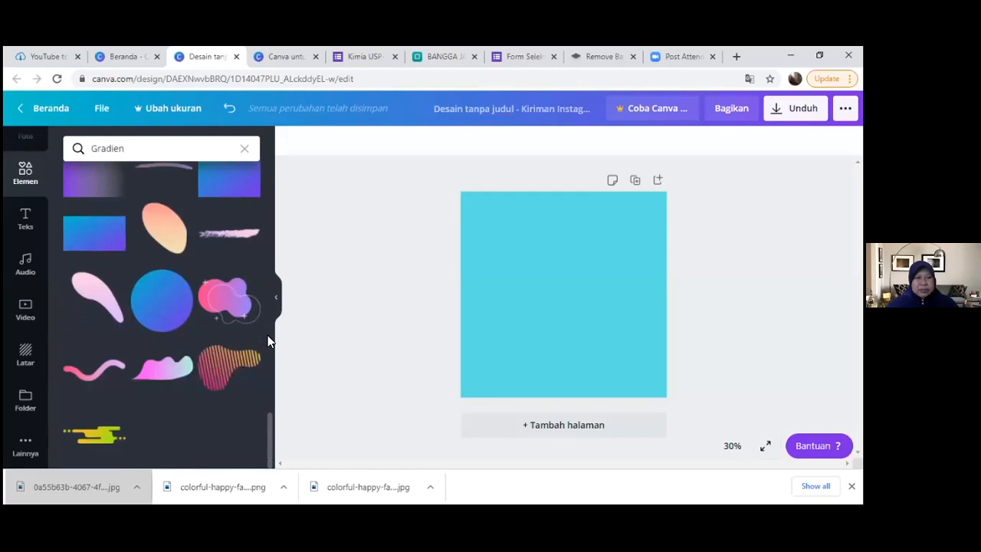
{"action": "scroll", "coordinate": [267, 335], "scroll_direction": "up", "scroll_amount": 7}
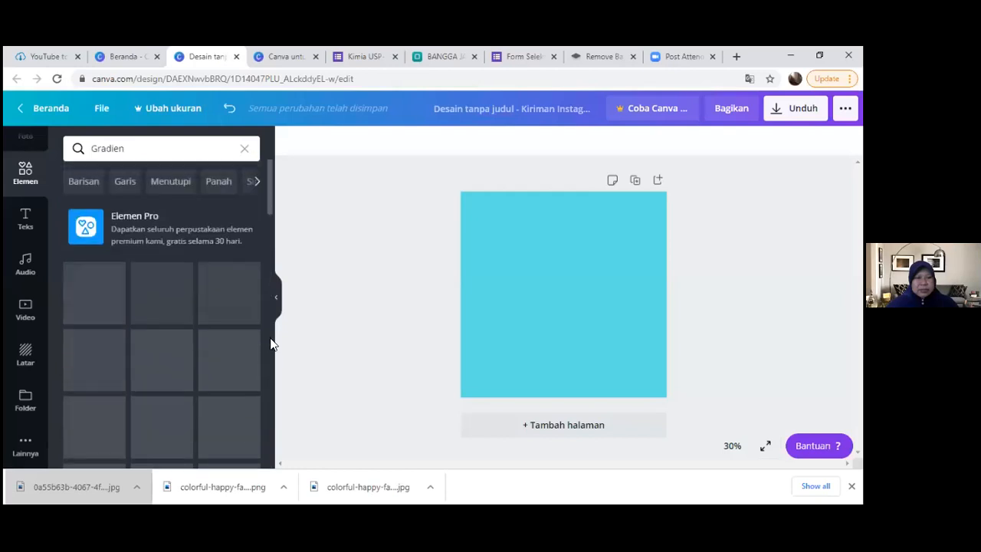
{"action": "scroll", "coordinate": [273, 340], "scroll_direction": "down", "scroll_amount": 4}
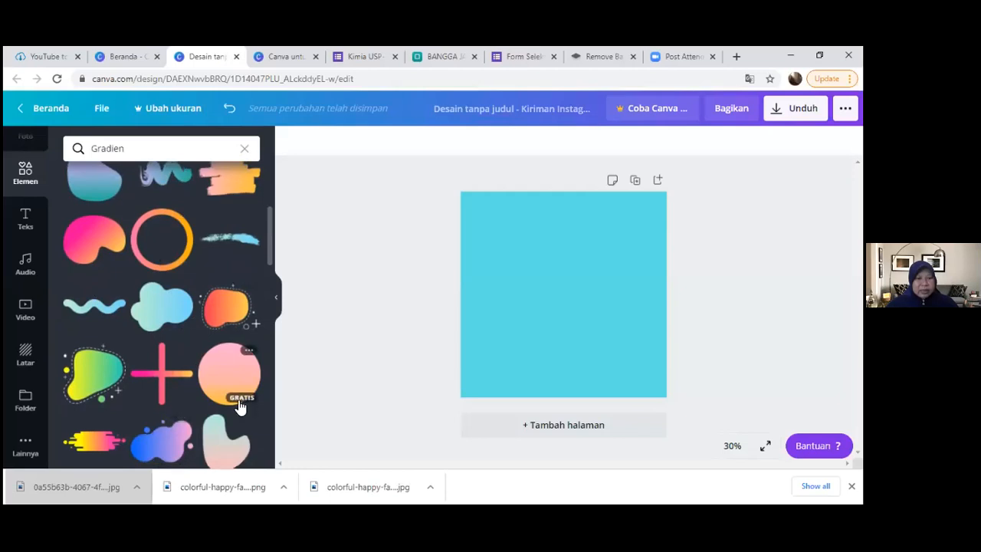
{"action": "scroll", "coordinate": [194, 399], "scroll_direction": "down", "scroll_amount": 2}
{"action": "scroll", "coordinate": [194, 394], "scroll_direction": "down", "scroll_amount": 3}
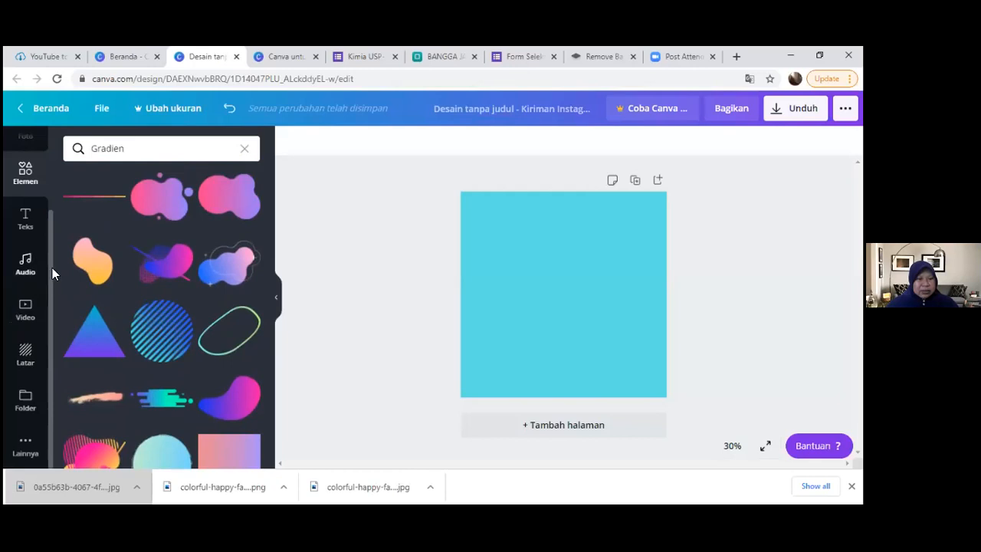
{"action": "scroll", "coordinate": [26, 288], "scroll_direction": "up", "scroll_amount": 2}
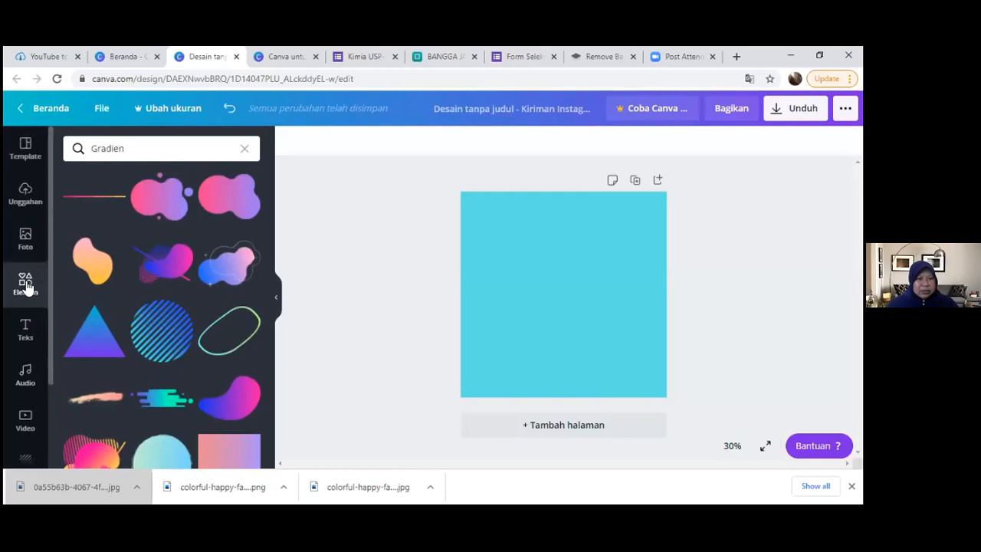
- Leave the Gradien results and look through the full Bingkai collection for a frame shape to decorate the page
{"action": "left_click", "coordinate": [244, 150]}
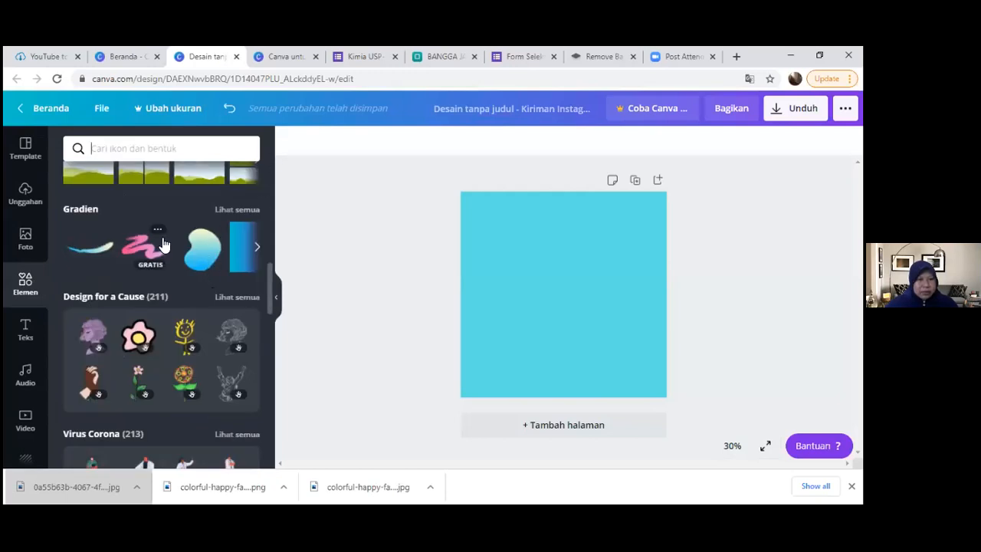
{"action": "scroll", "coordinate": [163, 244], "scroll_direction": "up", "scroll_amount": 2}
{"action": "scroll", "coordinate": [163, 244], "scroll_direction": "up", "scroll_amount": 5}
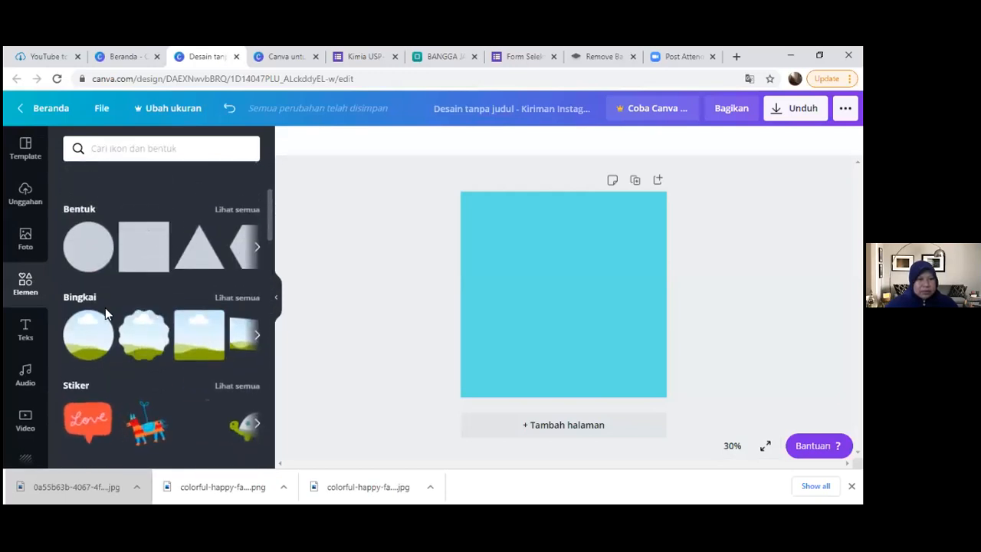
{"action": "left_click", "coordinate": [244, 299]}
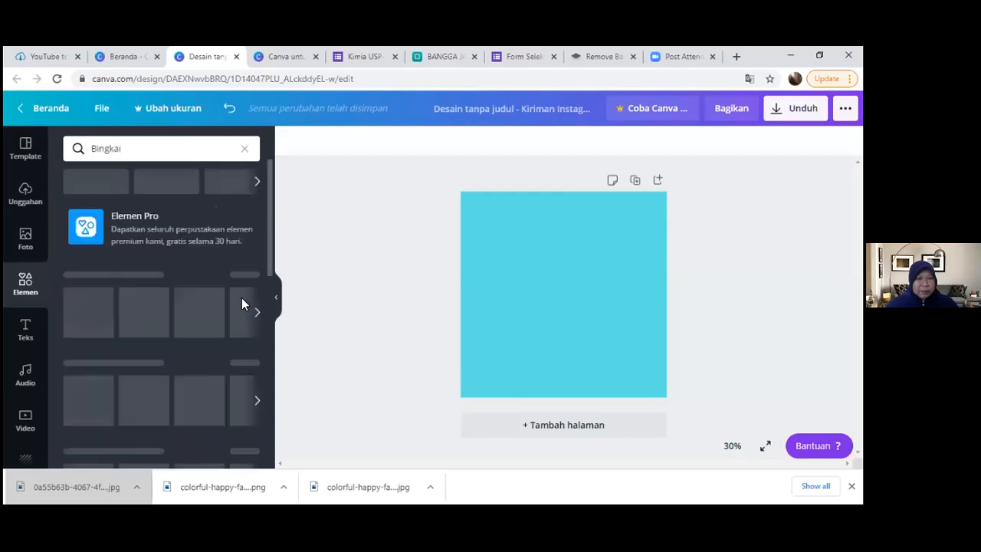
{"action": "left_click_drag", "start_coordinate": [272, 228], "coordinate": [273, 310]}
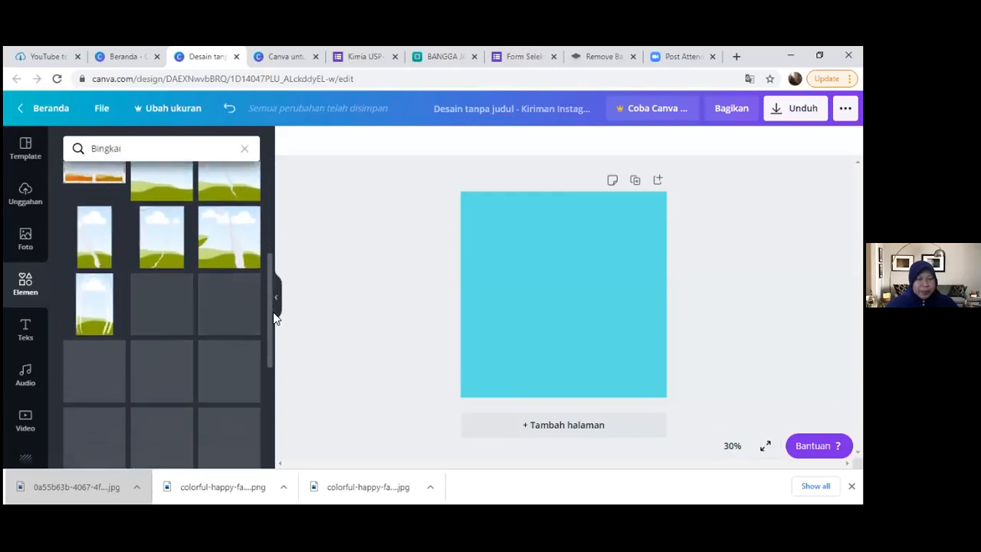
{"action": "scroll", "coordinate": [250, 268], "scroll_direction": "down", "scroll_amount": 2}
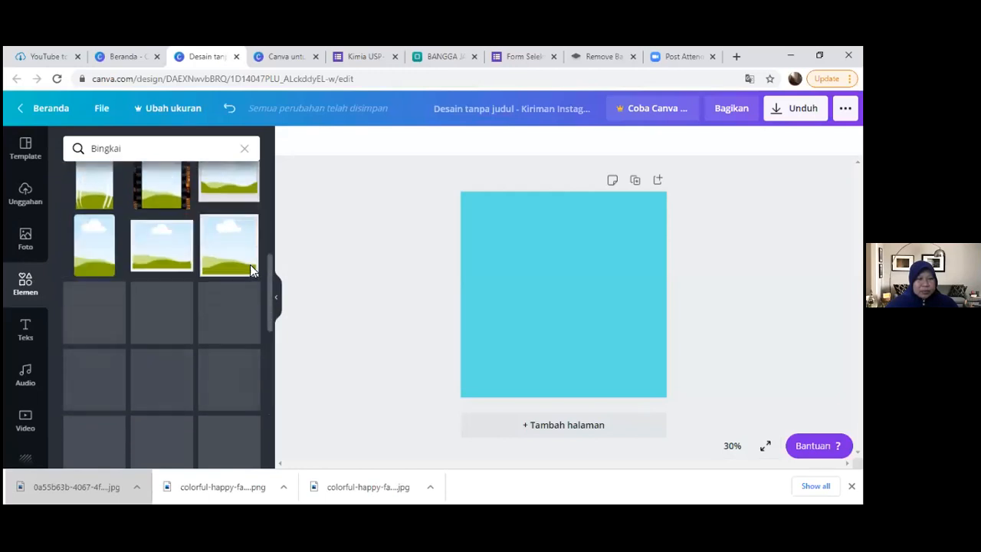
{"action": "scroll", "coordinate": [249, 270], "scroll_direction": "down", "scroll_amount": 1}
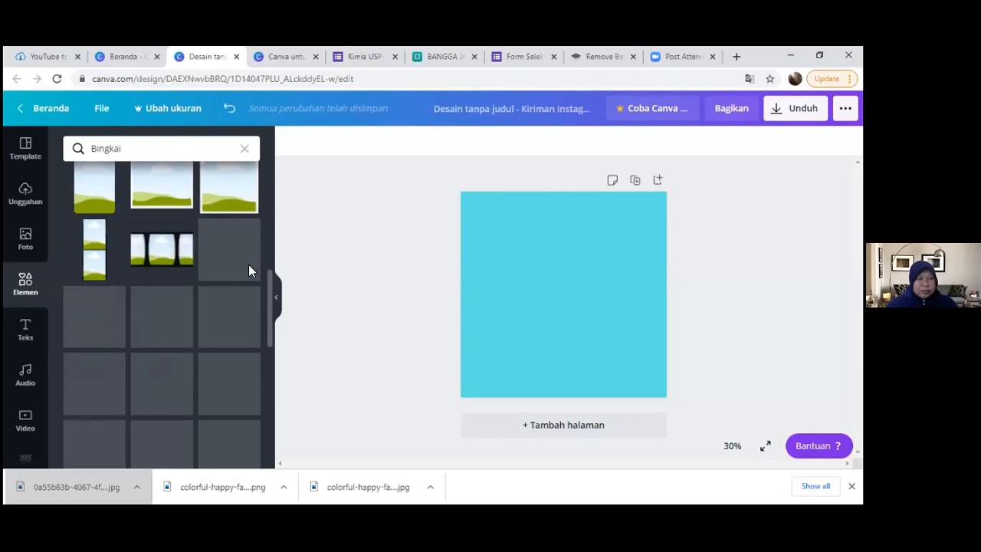
{"action": "scroll", "coordinate": [249, 270], "scroll_direction": "down", "scroll_amount": 1}
{"action": "scroll", "coordinate": [250, 270], "scroll_direction": "down", "scroll_amount": 1}
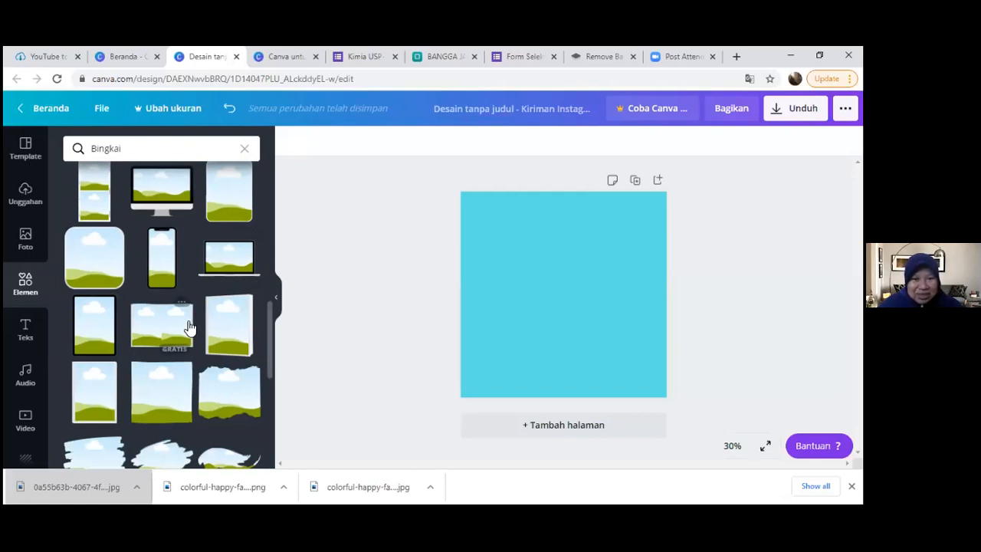
{"action": "scroll", "coordinate": [275, 322], "scroll_direction": "down", "scroll_amount": 3}
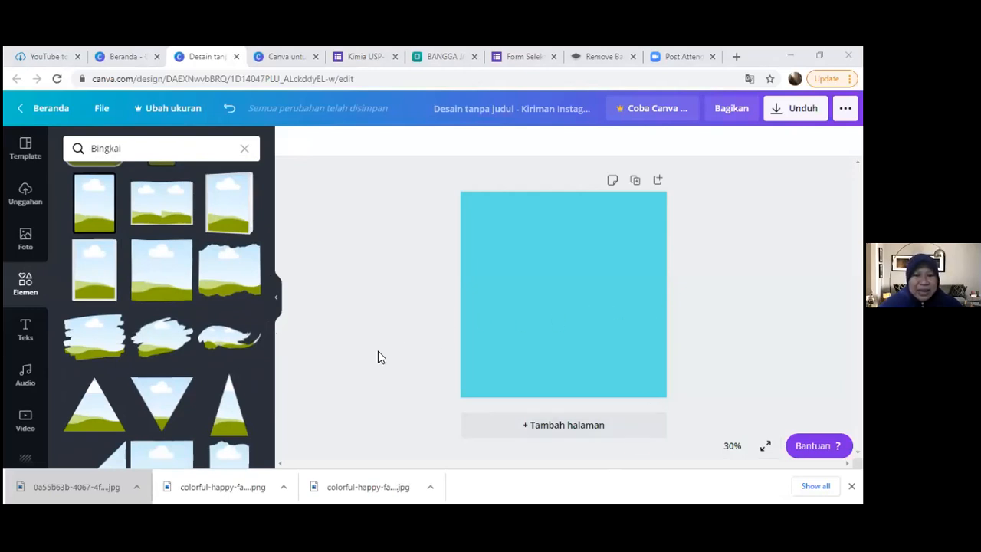
{"action": "left_click", "coordinate": [204, 431]}
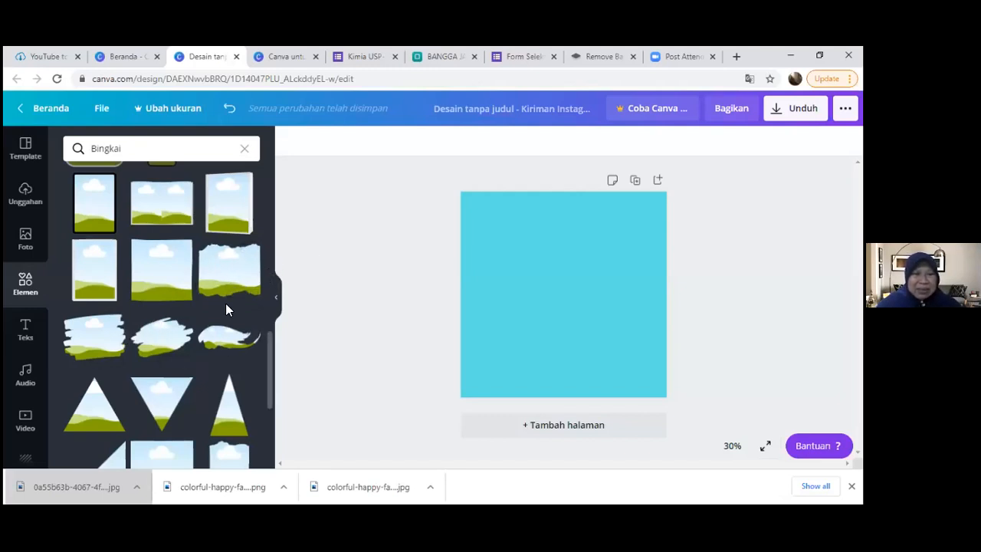
{"action": "scroll", "coordinate": [225, 307], "scroll_direction": "down", "scroll_amount": 5}
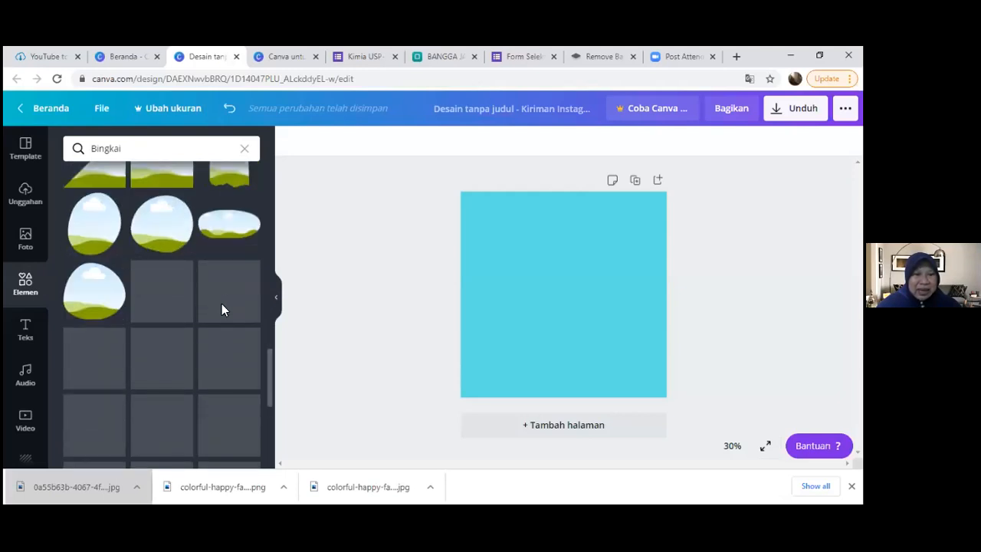
{"action": "scroll", "coordinate": [221, 303], "scroll_direction": "down", "scroll_amount": 3}
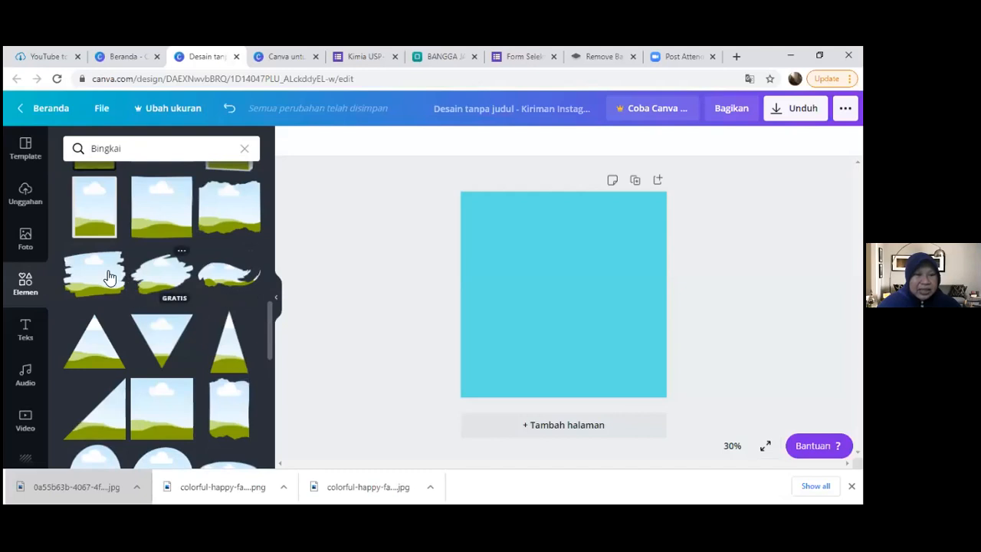
- Add the wide brush-stroke frame to the page and delete the overlapping extra copy of it
{"action": "left_click", "coordinate": [90, 276]}
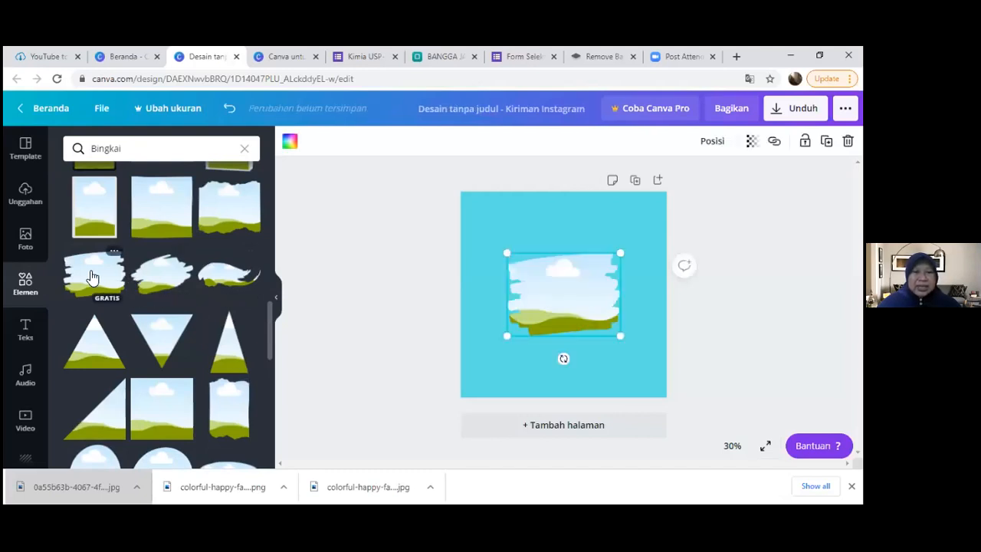
{"action": "mouse_move", "coordinate": [556, 265]}
{"action": "left_mouse_down"}
{"action": "mouse_move", "coordinate": [544, 322]}
{"action": "mouse_move", "coordinate": [555, 306]}
{"action": "left_mouse_up"}
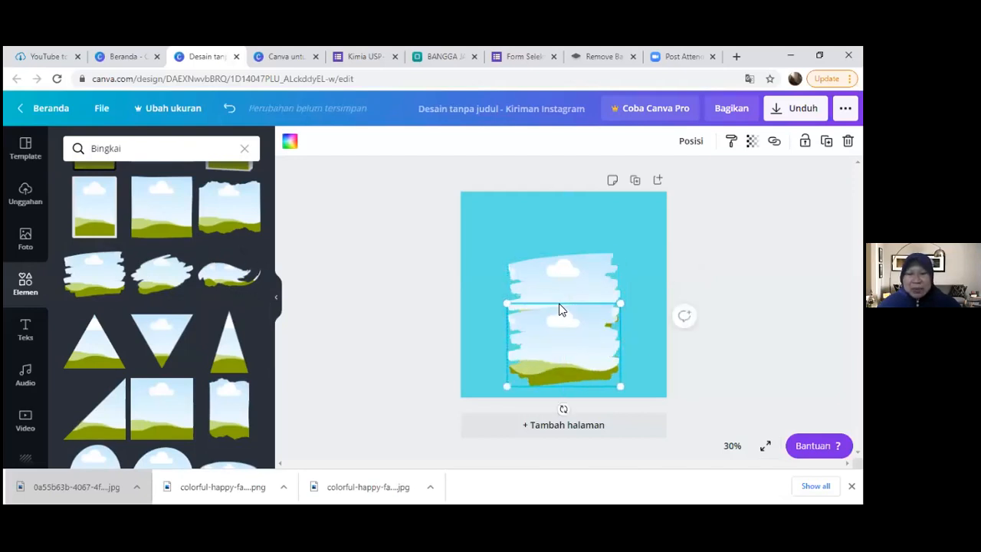
{"action": "key", "text": "Delete"}
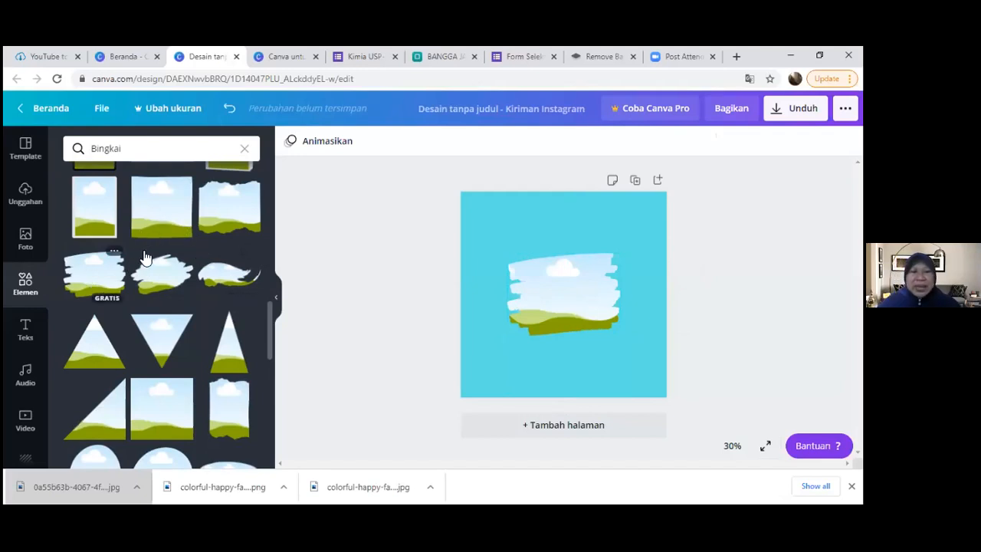
- Enlarge the brush-stroke frame from opposite corners until it spans most of the page's width
{"action": "left_click", "coordinate": [558, 302]}
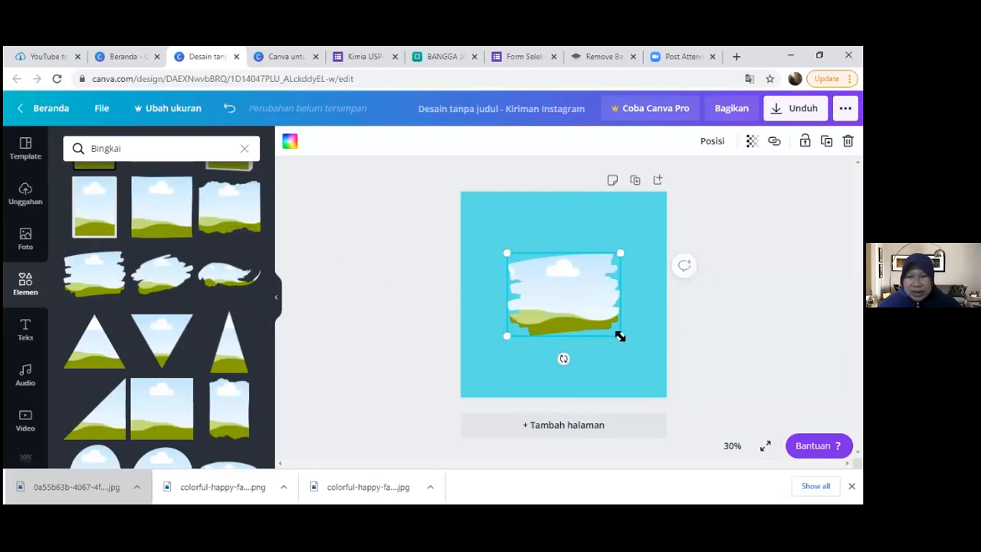
{"action": "mouse_move", "coordinate": [634, 360]}
{"action": "left_mouse_down"}
{"action": "mouse_move", "coordinate": [649, 371]}
{"action": "mouse_move", "coordinate": [653, 364]}
{"action": "left_mouse_up"}
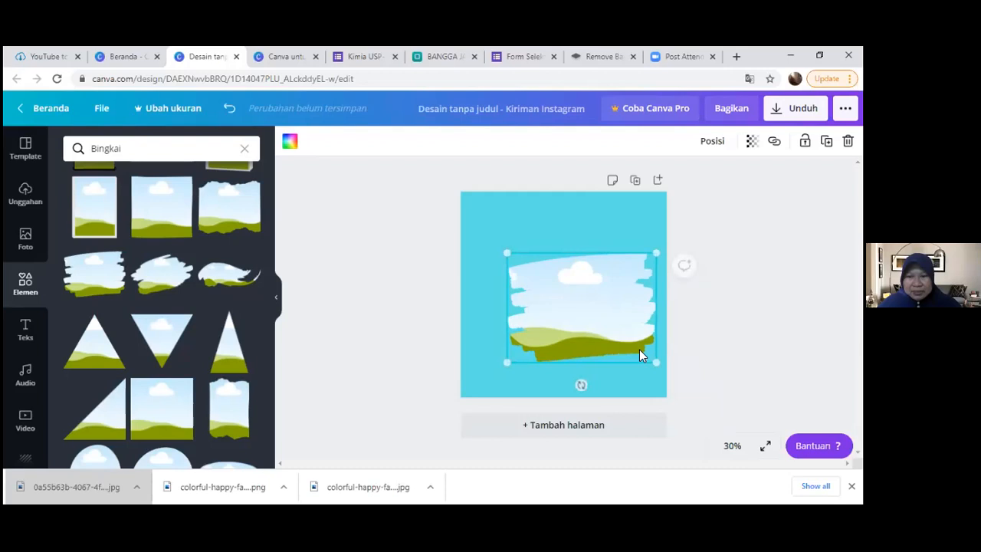
{"action": "left_click_drag", "start_coordinate": [507, 253], "coordinate": [490, 241]}
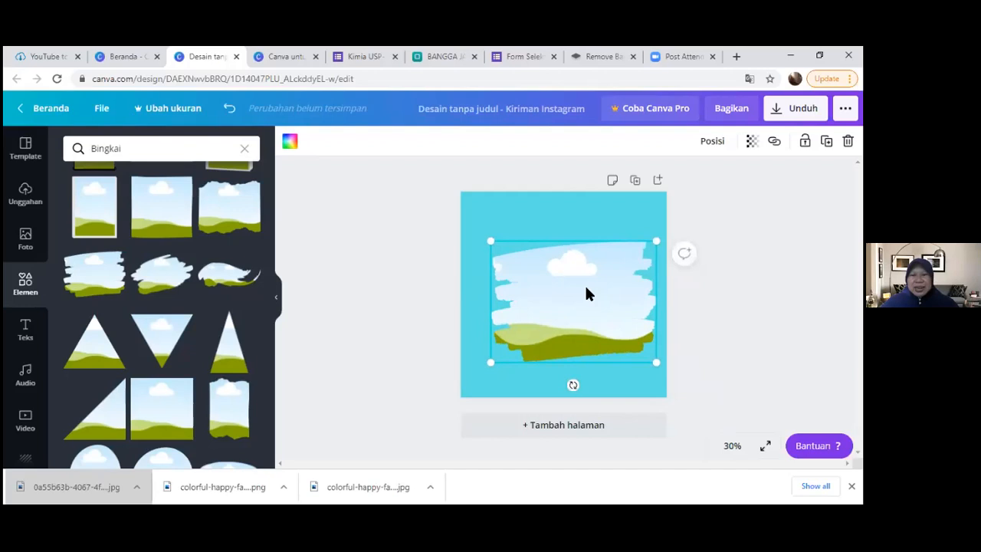
- Check the frame's editing options, the backgrounds and the extra apps for a way to fill the frame, closing the browser's downloads bar
{"action": "right_click", "coordinate": [546, 283]}
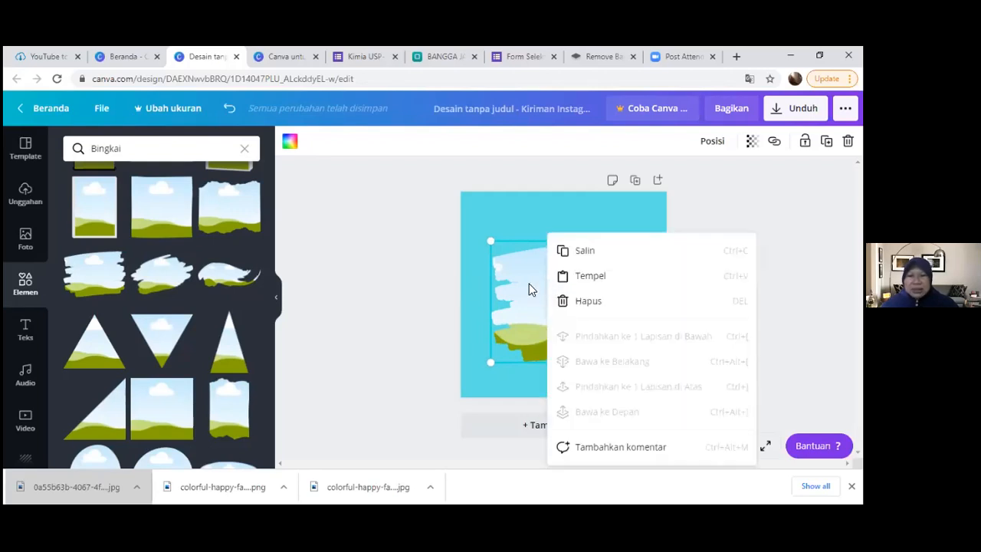
{"action": "left_click", "coordinate": [531, 290]}
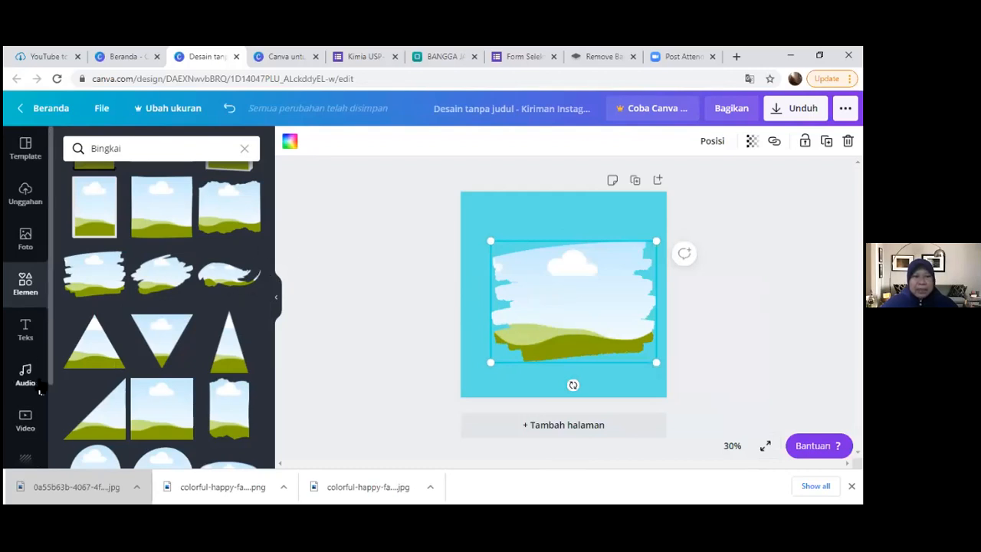
{"action": "left_click_drag", "start_coordinate": [51, 317], "coordinate": [47, 391]}
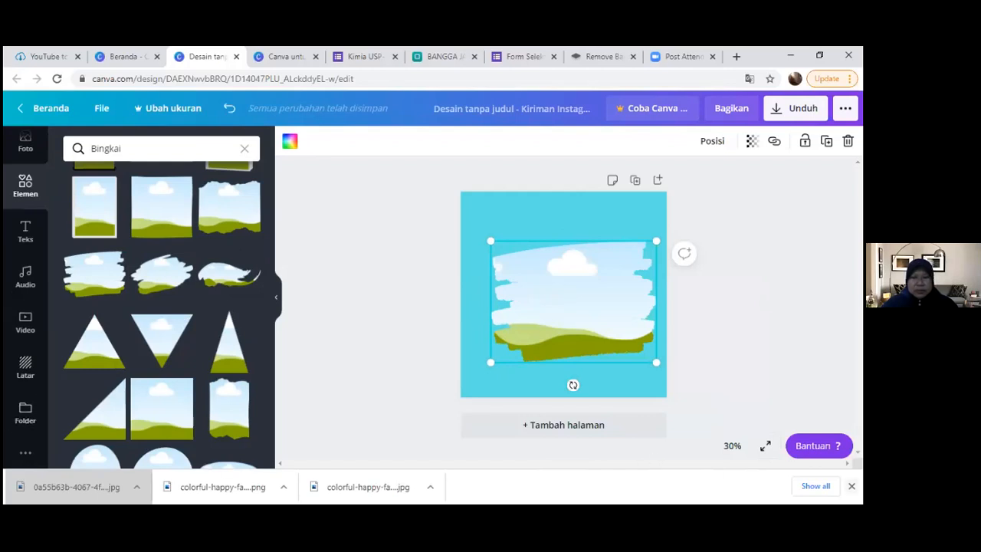
{"action": "left_click", "coordinate": [851, 486]}
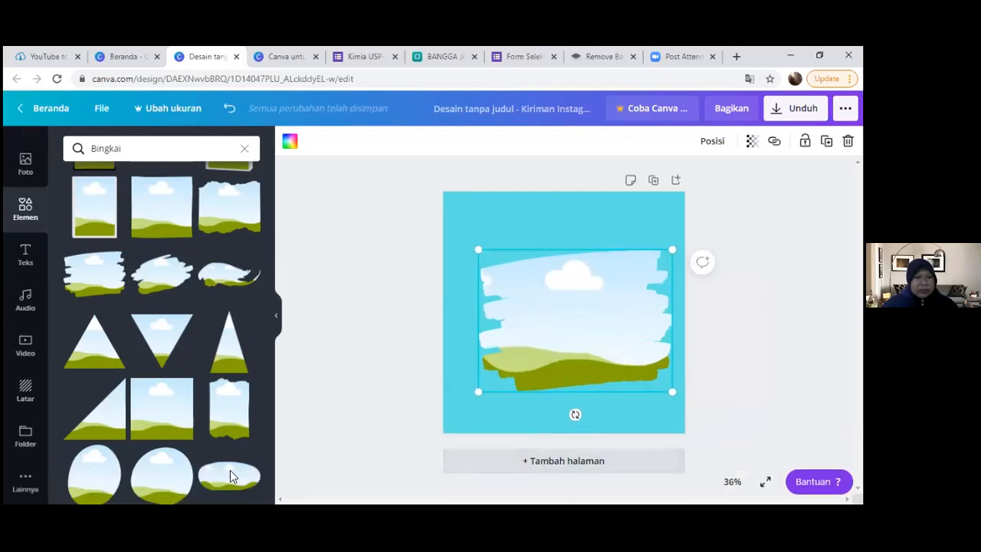
{"action": "left_click", "coordinate": [26, 394]}
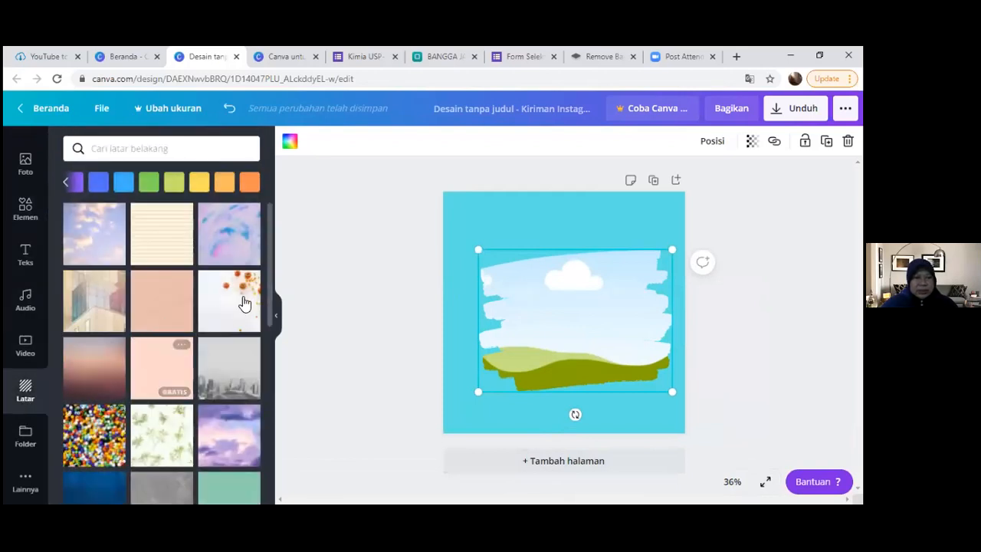
{"action": "left_click_drag", "start_coordinate": [268, 282], "coordinate": [279, 484]}
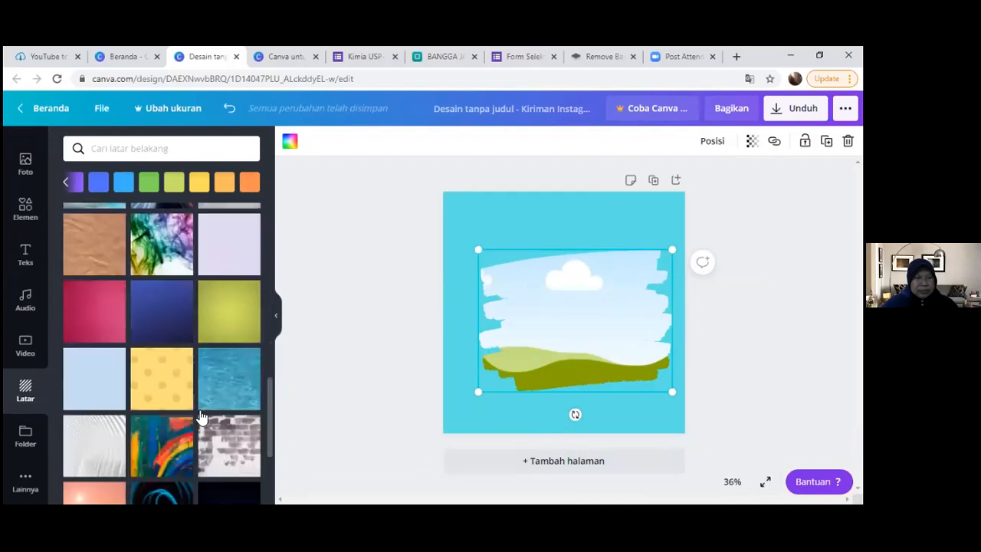
{"action": "left_click", "coordinate": [27, 479]}
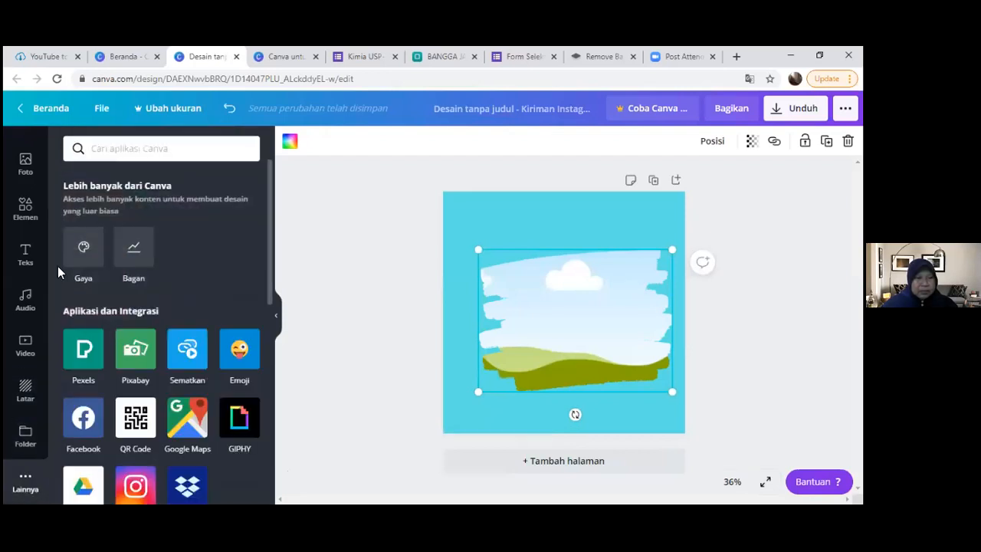
{"action": "left_click", "coordinate": [27, 213]}
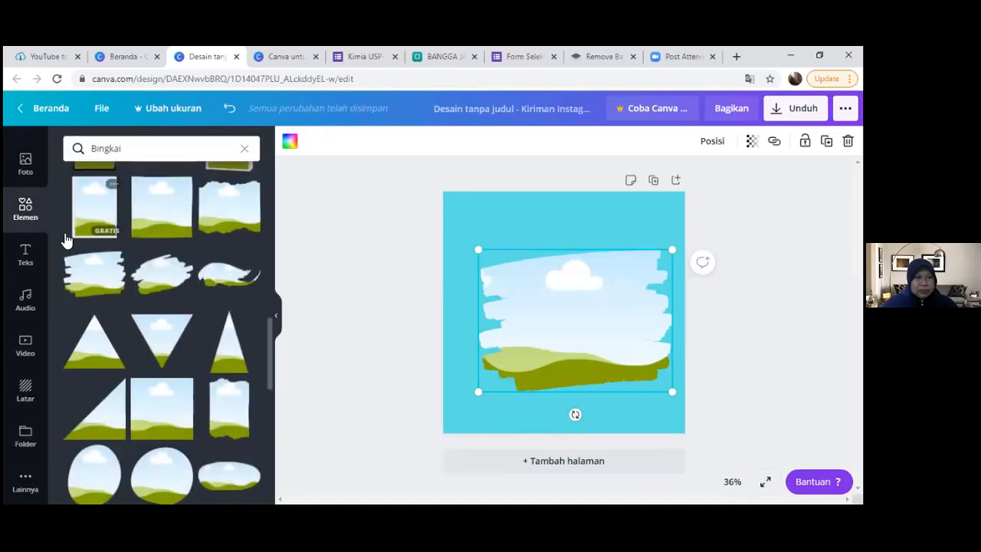
{"action": "right_click", "coordinate": [561, 310]}
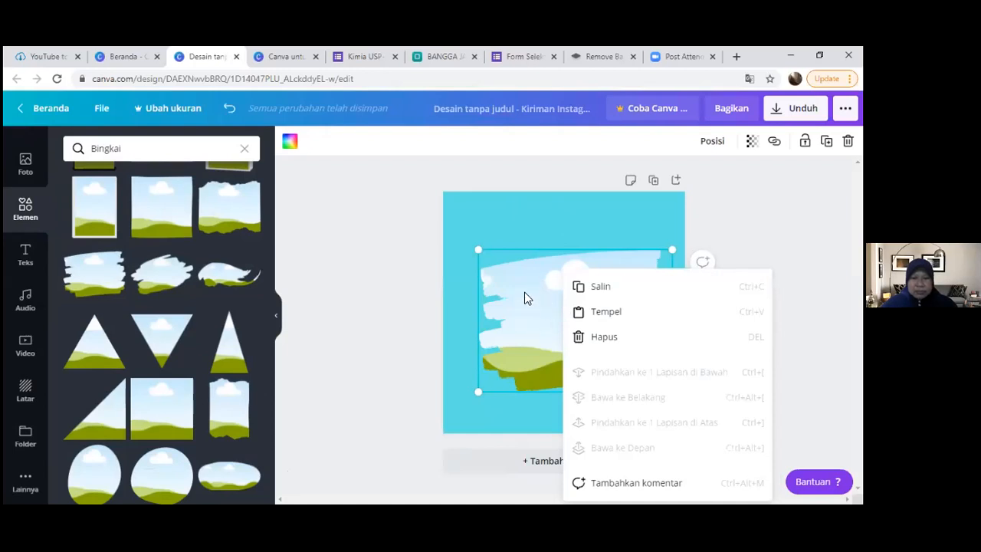
{"action": "left_click", "coordinate": [525, 298]}
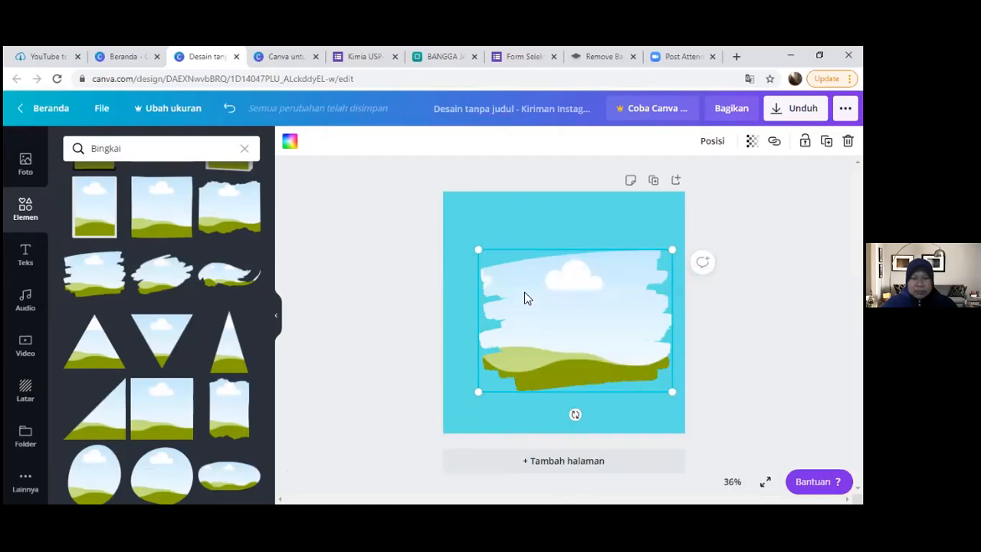
- Fill the brush-stroke frame with the standard white colour and deselect it
{"action": "left_click", "coordinate": [626, 210]}
{"action": "left_click", "coordinate": [610, 310]}
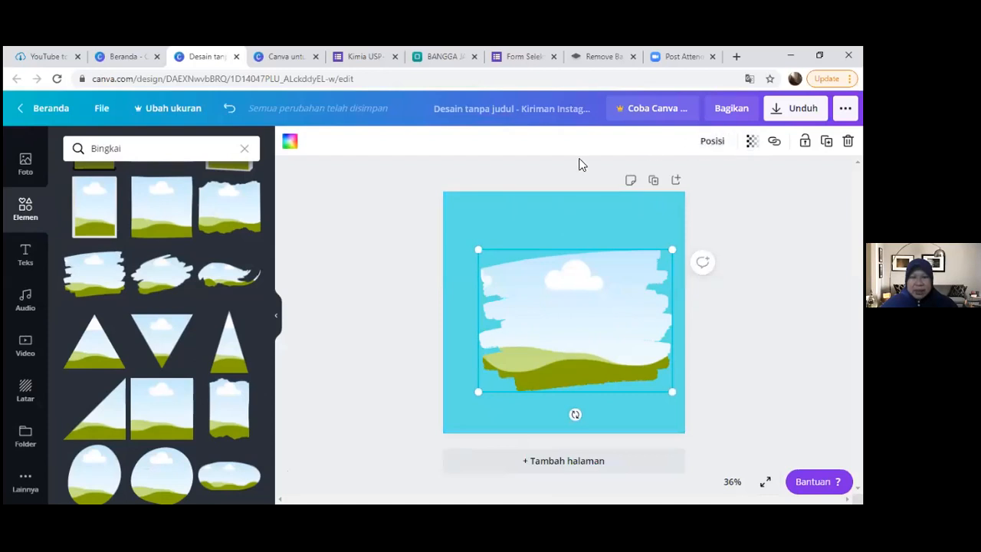
{"action": "left_click", "coordinate": [290, 144]}
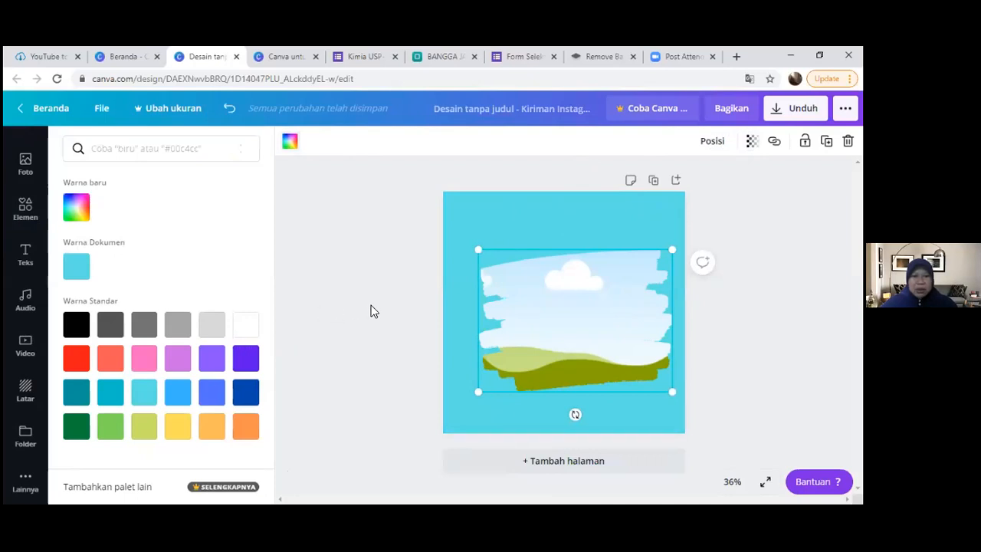
{"action": "left_click", "coordinate": [247, 328]}
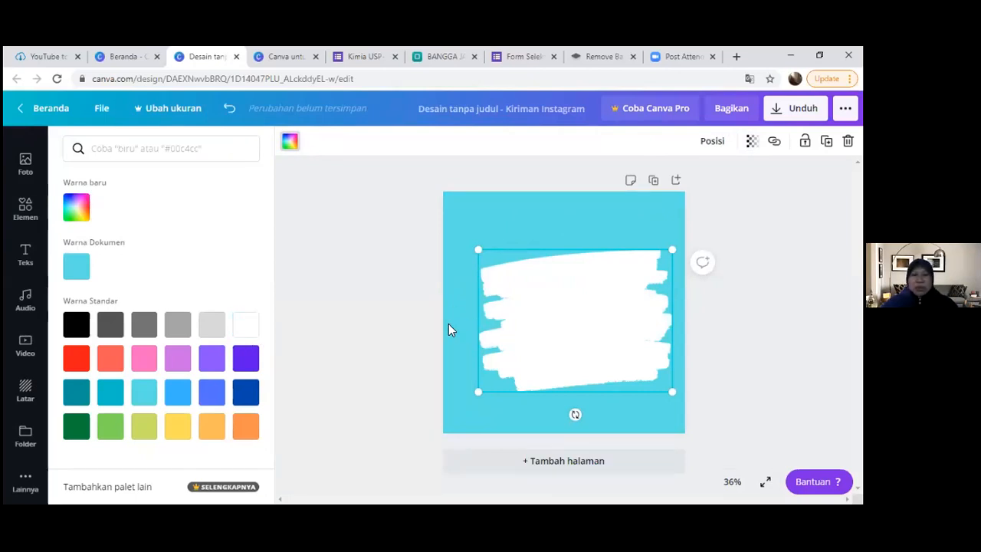
{"action": "left_click", "coordinate": [484, 294]}
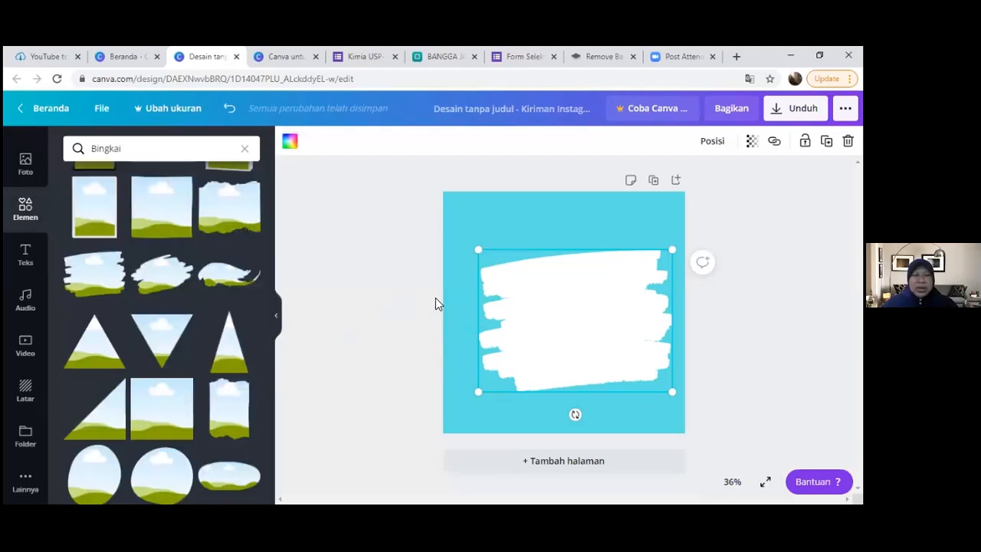
{"action": "left_click", "coordinate": [578, 222]}
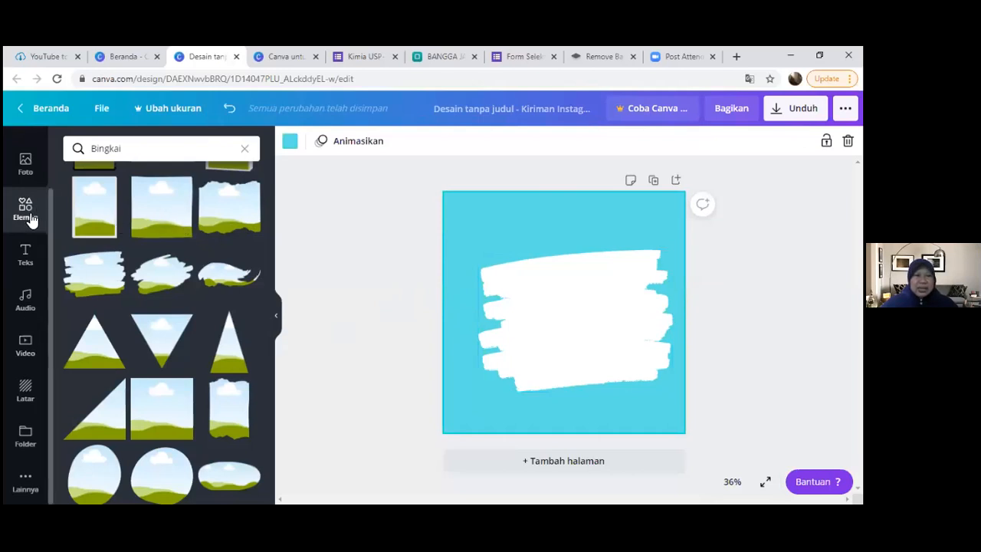
- Replace the frame search with the gradient elements and add the blue-to-pink blob with dotted pattern and diagonal line to the page
{"action": "left_click", "coordinate": [243, 150]}
{"action": "scroll", "coordinate": [249, 260], "scroll_direction": "up", "scroll_amount": 3}
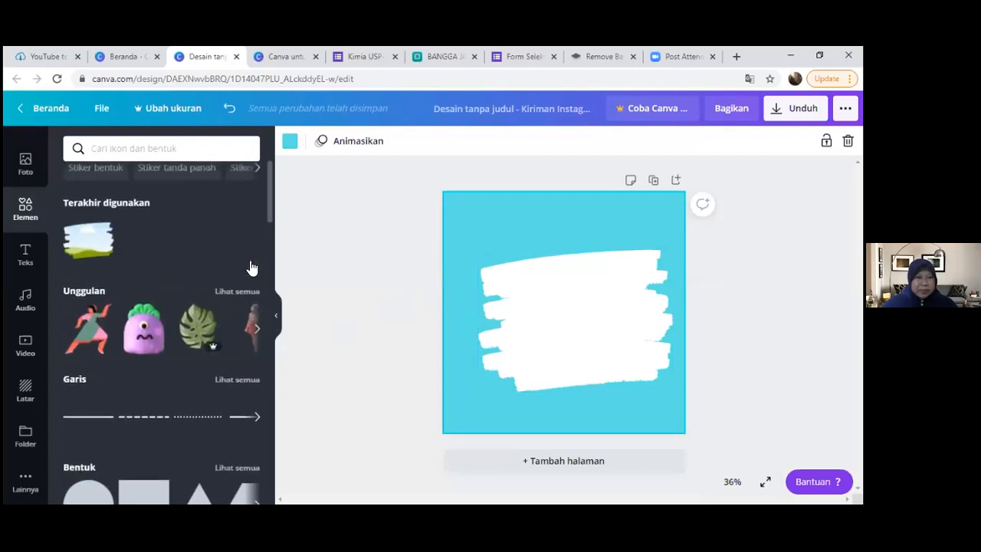
{"action": "scroll", "coordinate": [248, 259], "scroll_direction": "down", "scroll_amount": 2}
{"action": "scroll", "coordinate": [248, 260], "scroll_direction": "down", "scroll_amount": 5}
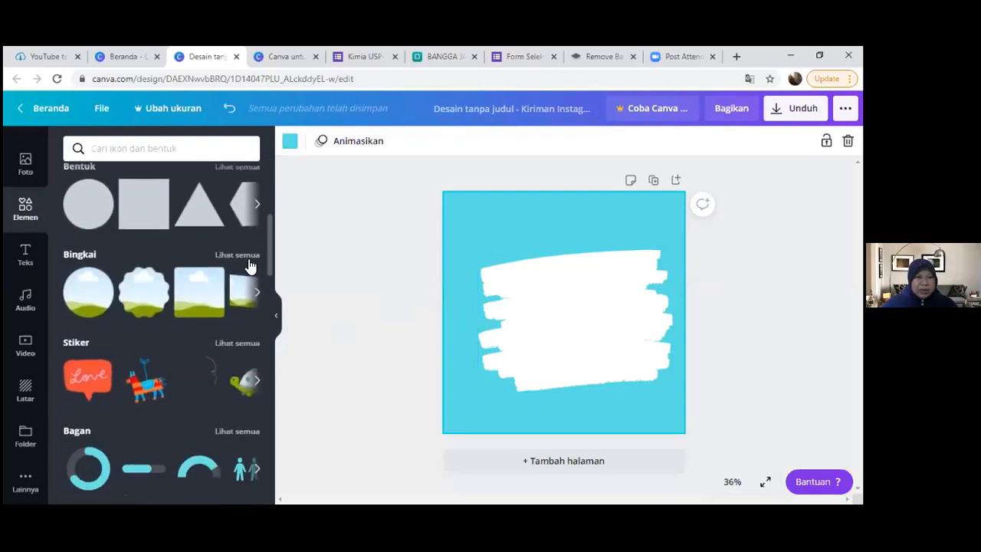
{"action": "scroll", "coordinate": [247, 261], "scroll_direction": "down", "scroll_amount": 3}
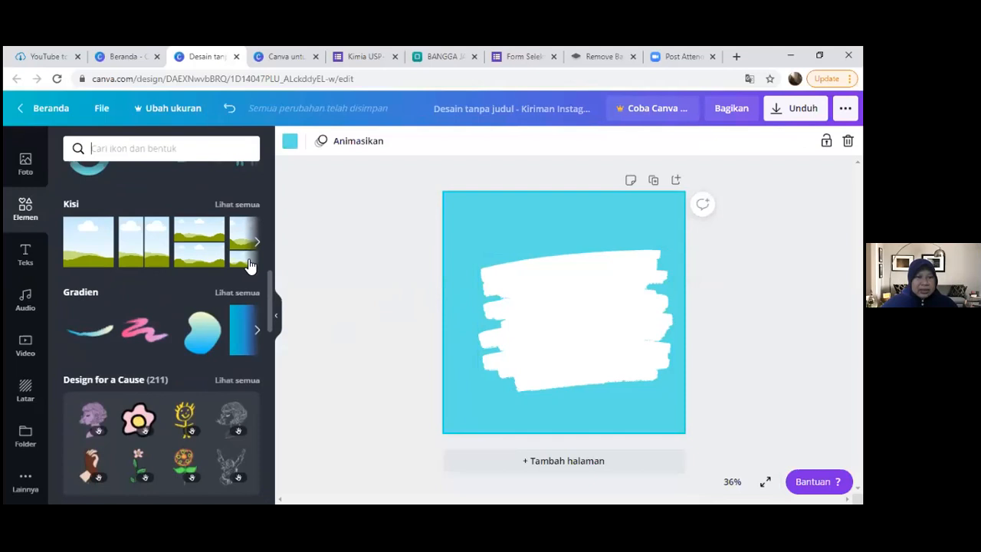
{"action": "left_click", "coordinate": [242, 231]}
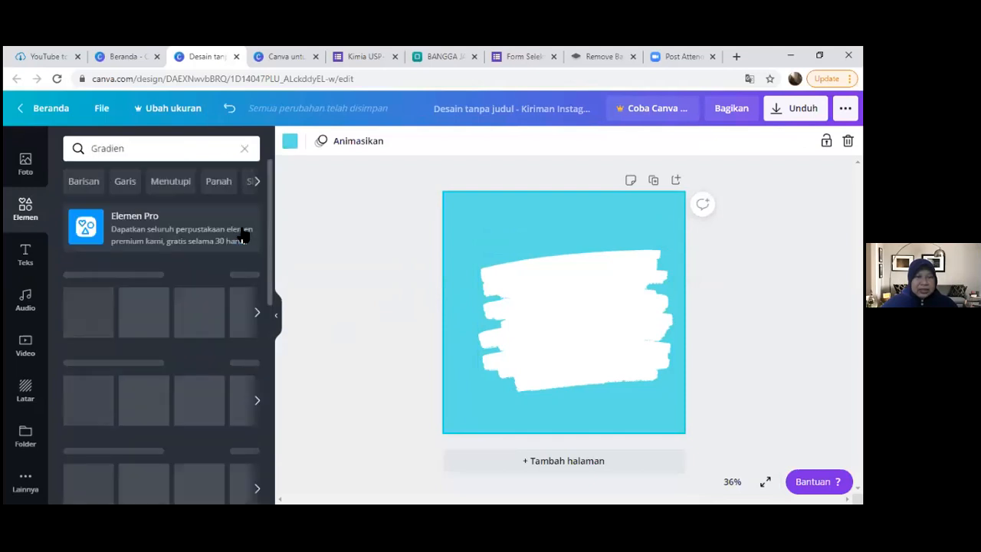
{"action": "left_click_drag", "start_coordinate": [270, 225], "coordinate": [263, 324]}
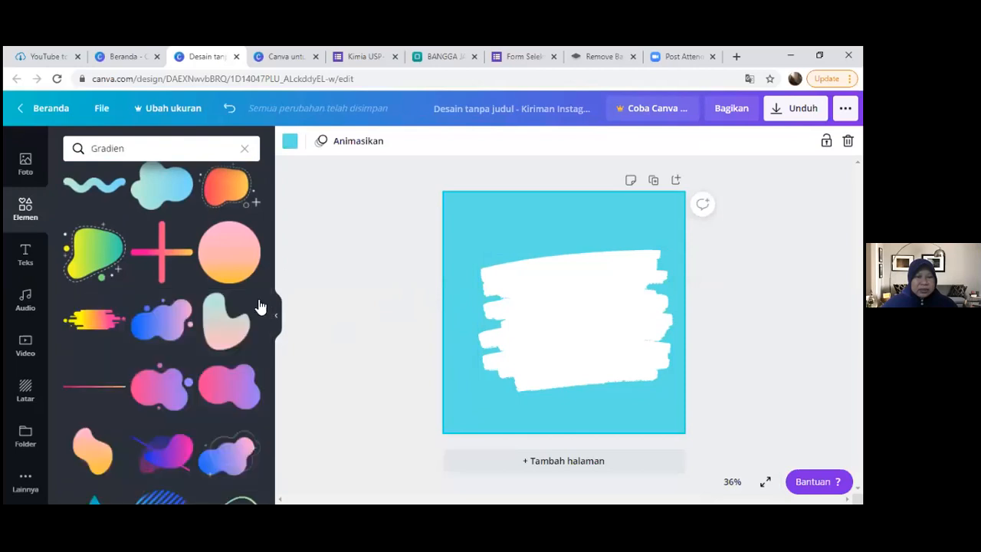
{"action": "scroll", "coordinate": [249, 315], "scroll_direction": "down", "scroll_amount": 3}
{"action": "scroll", "coordinate": [249, 315], "scroll_direction": "up", "scroll_amount": 1}
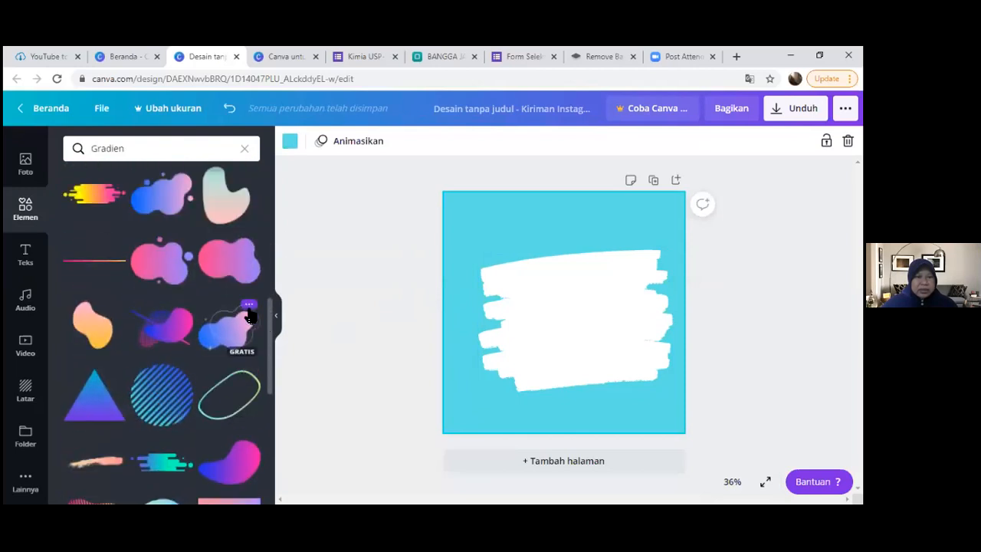
{"action": "left_click", "coordinate": [174, 329]}
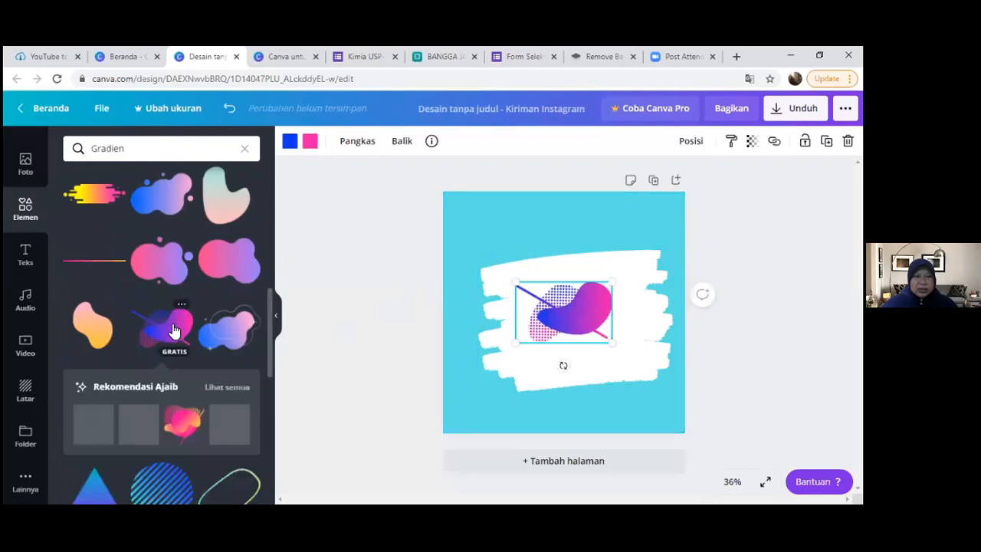
- Move the blue-to-pink blob into the page's lower-left corner and send it backward behind the white brush stroke
{"action": "mouse_move", "coordinate": [569, 319]}
{"action": "left_mouse_down"}
{"action": "mouse_move", "coordinate": [511, 403]}
{"action": "mouse_move", "coordinate": [497, 405]}
{"action": "mouse_move", "coordinate": [510, 396]}
{"action": "left_mouse_up"}
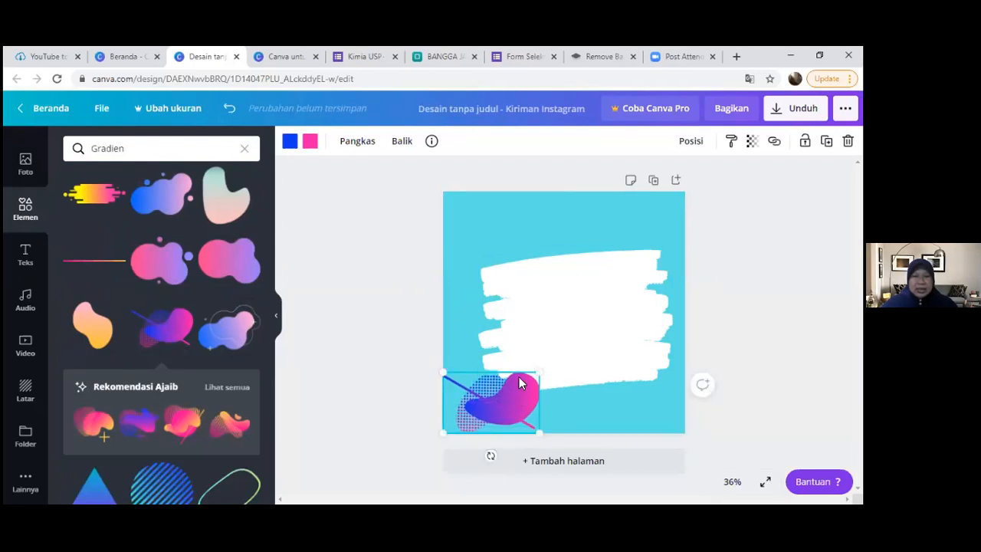
{"action": "left_click", "coordinate": [695, 146]}
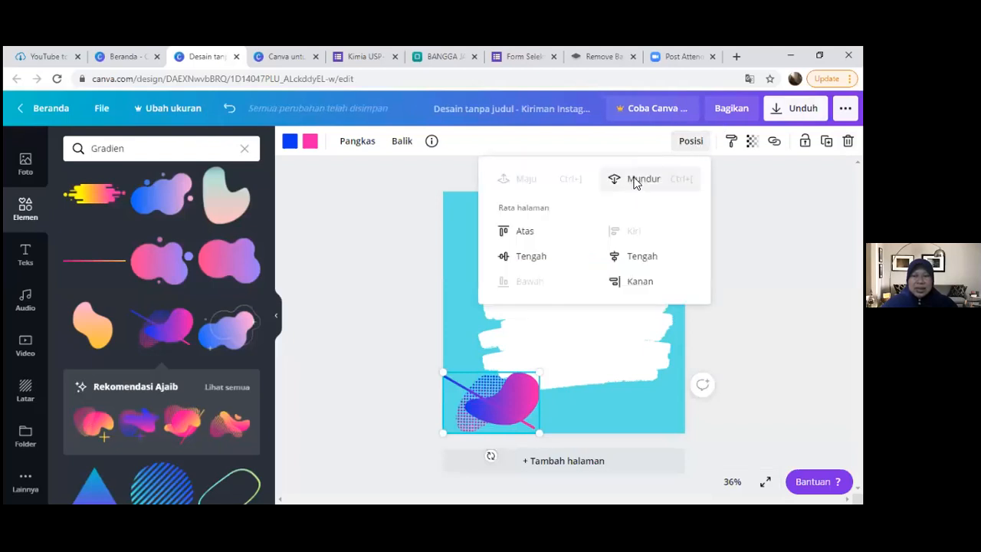
{"action": "left_click", "coordinate": [634, 181]}
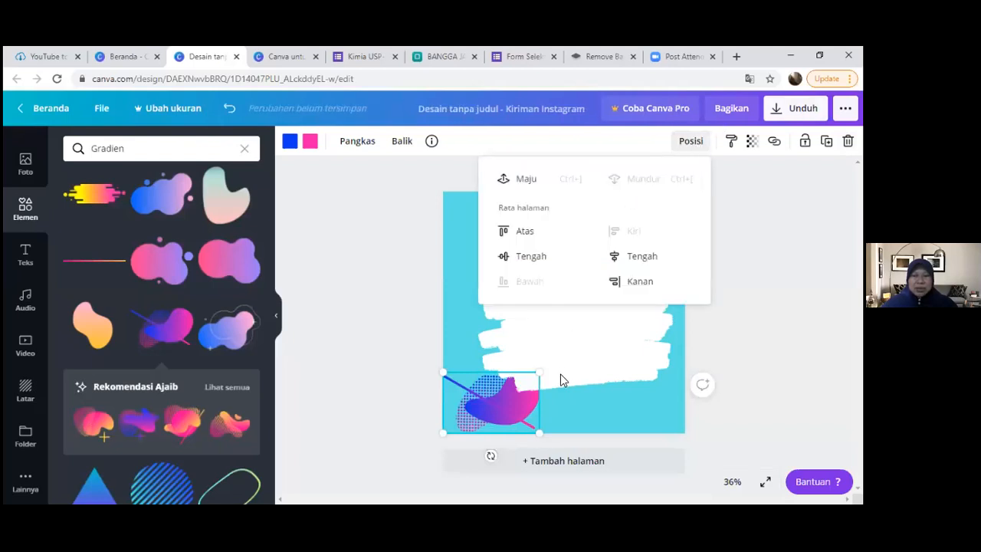
{"action": "left_click", "coordinate": [578, 412]}
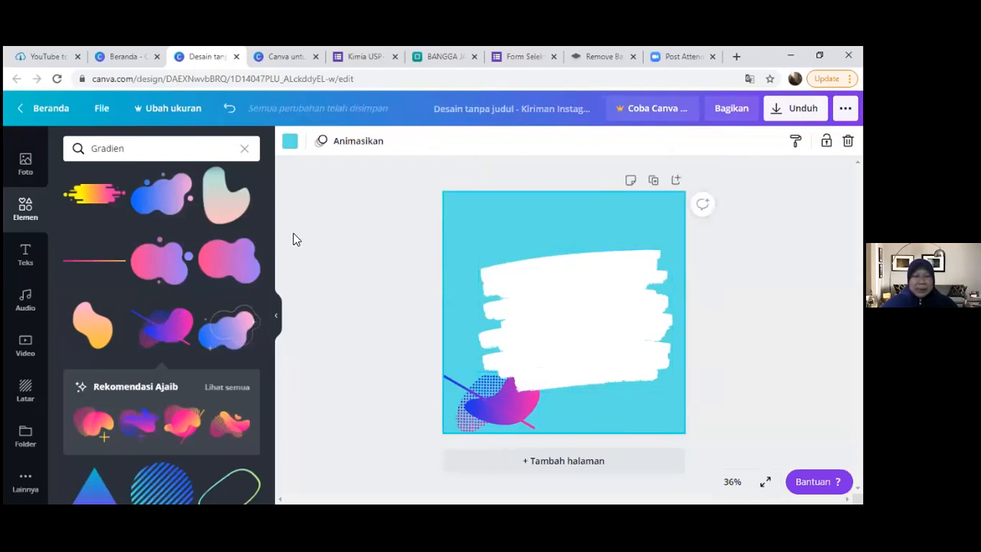
- Add the yellow-to-pink striped gradient graphic, place it under the brush stroke's lower-right edge and send it backward behind the stroke
{"action": "left_click", "coordinate": [97, 200]}
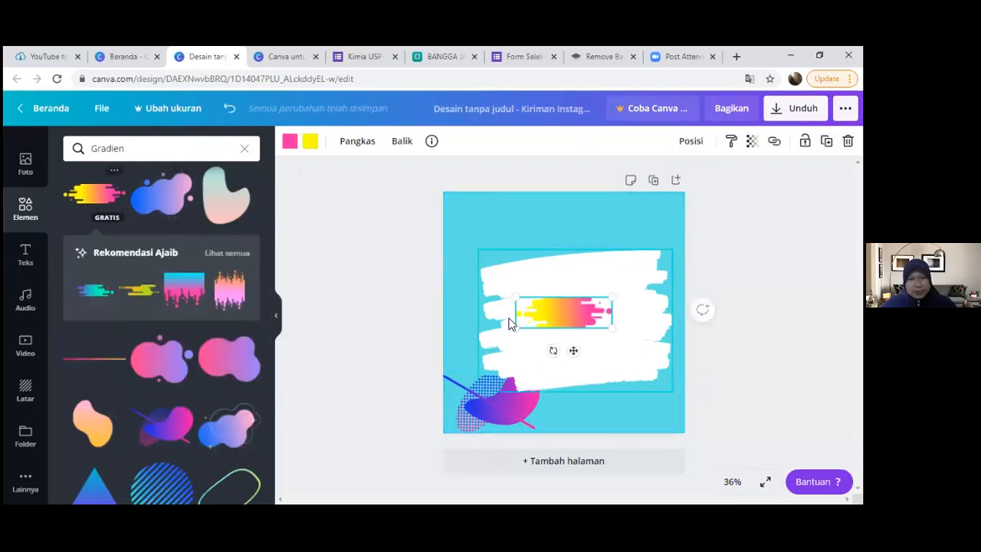
{"action": "left_click_drag", "start_coordinate": [559, 325], "coordinate": [603, 393]}
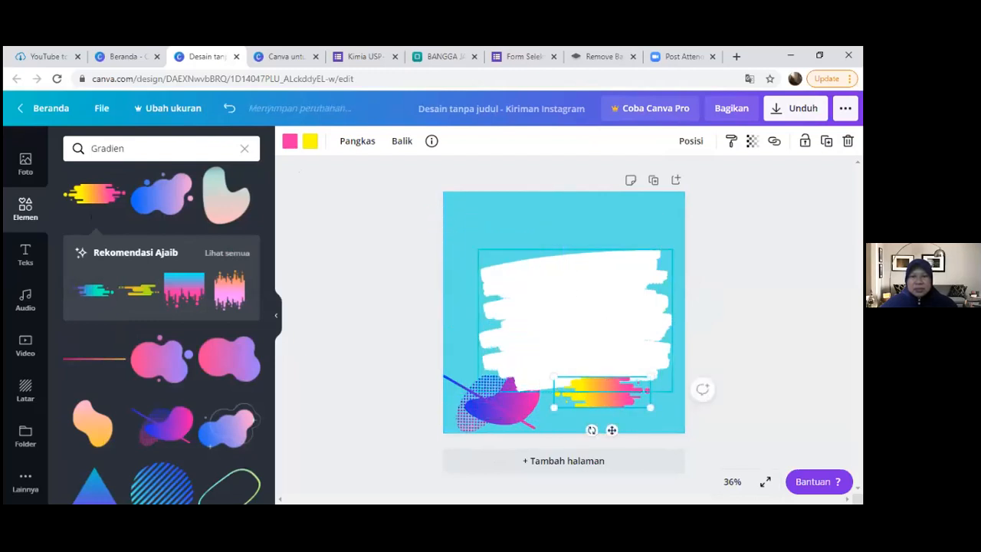
{"action": "left_click", "coordinate": [697, 143]}
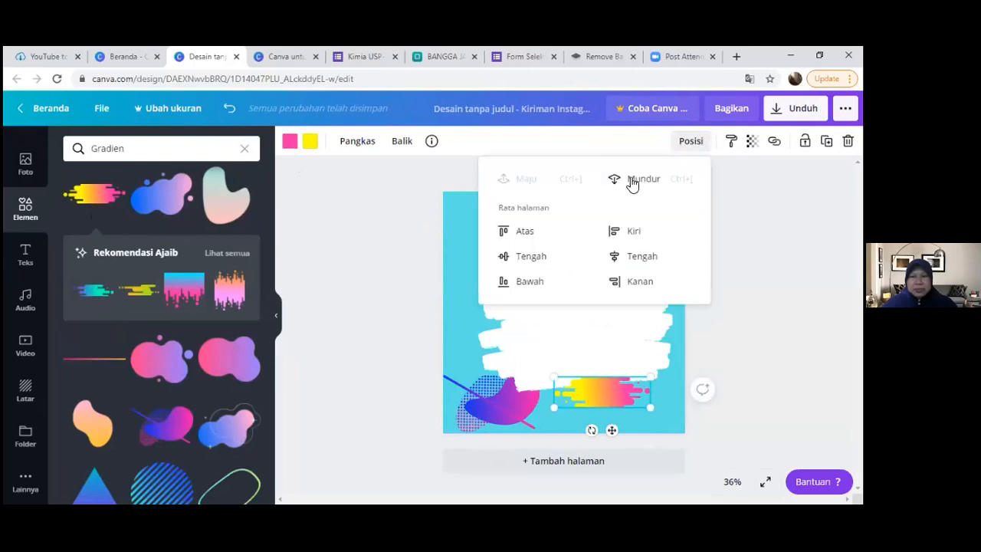
{"action": "left_click", "coordinate": [647, 435]}
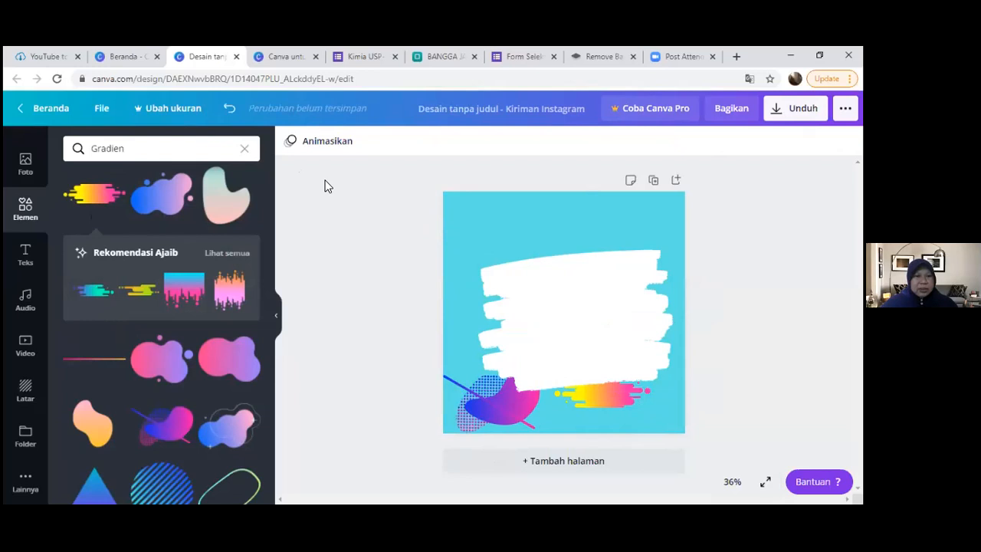
- Upload the image LOGO IGI PAMEKASAN from the computer's Downloads folder to the design's uploads
{"action": "left_click", "coordinate": [25, 163]}
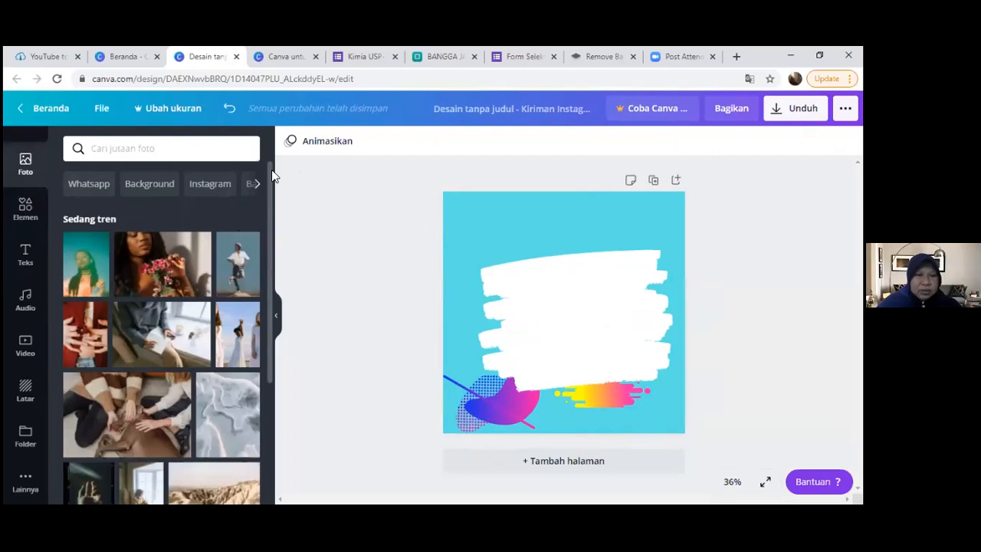
{"action": "left_click_drag", "start_coordinate": [53, 190], "coordinate": [53, 130]}
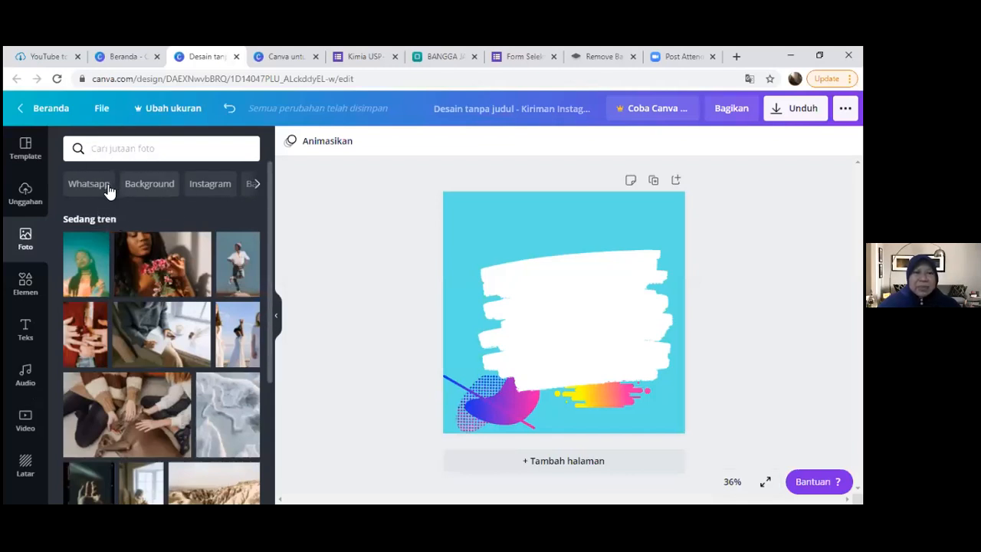
{"action": "left_click", "coordinate": [26, 193]}
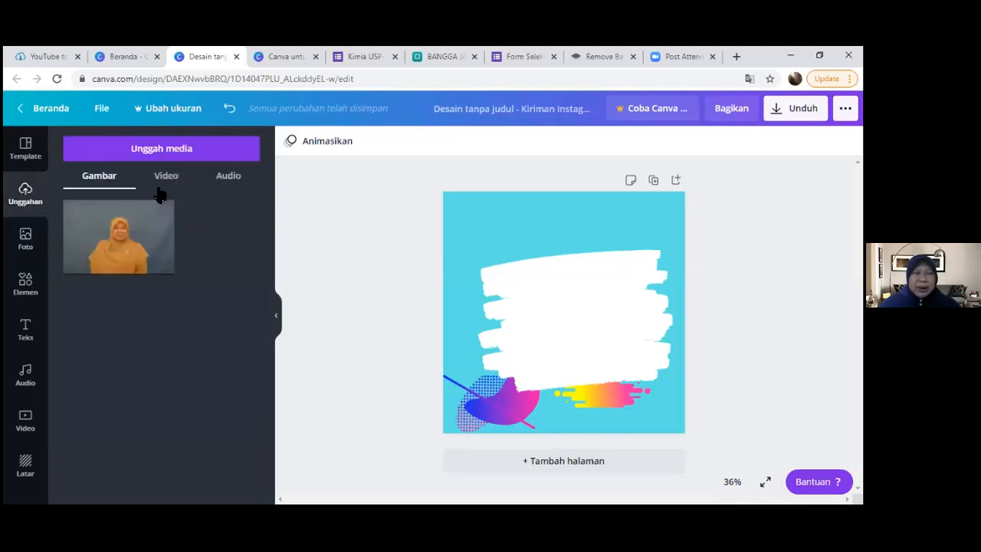
{"action": "left_click", "coordinate": [170, 151]}
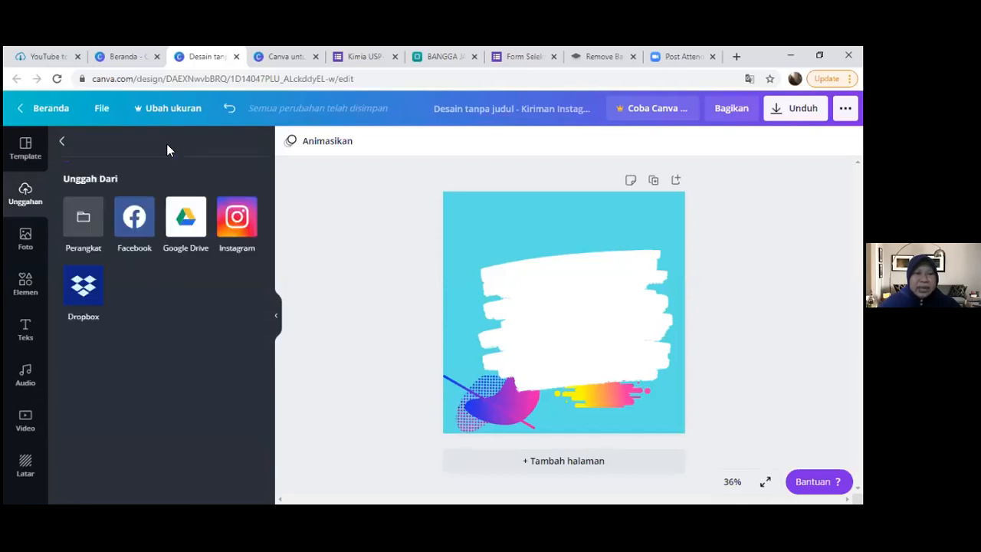
{"action": "left_click", "coordinate": [83, 218]}
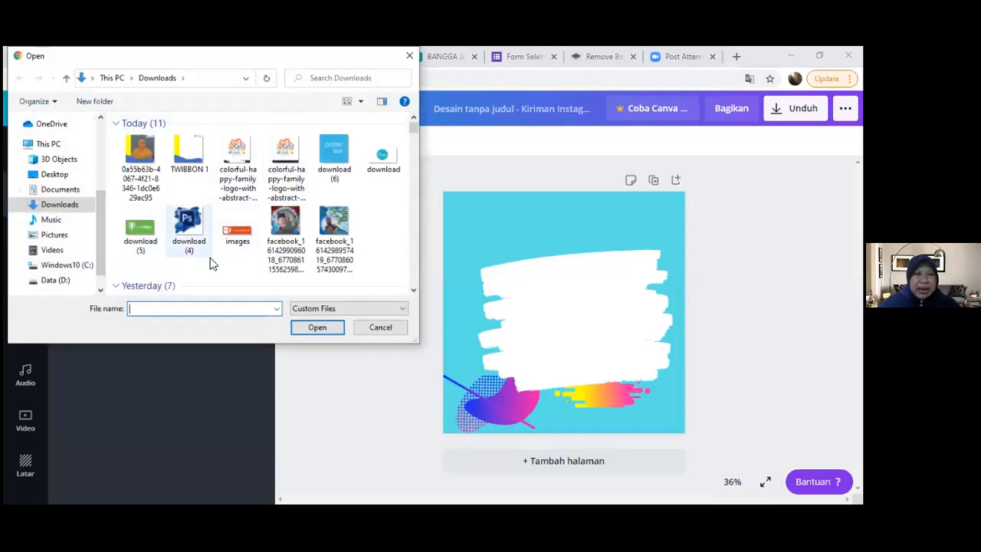
{"action": "scroll", "coordinate": [233, 246], "scroll_direction": "down", "scroll_amount": 5}
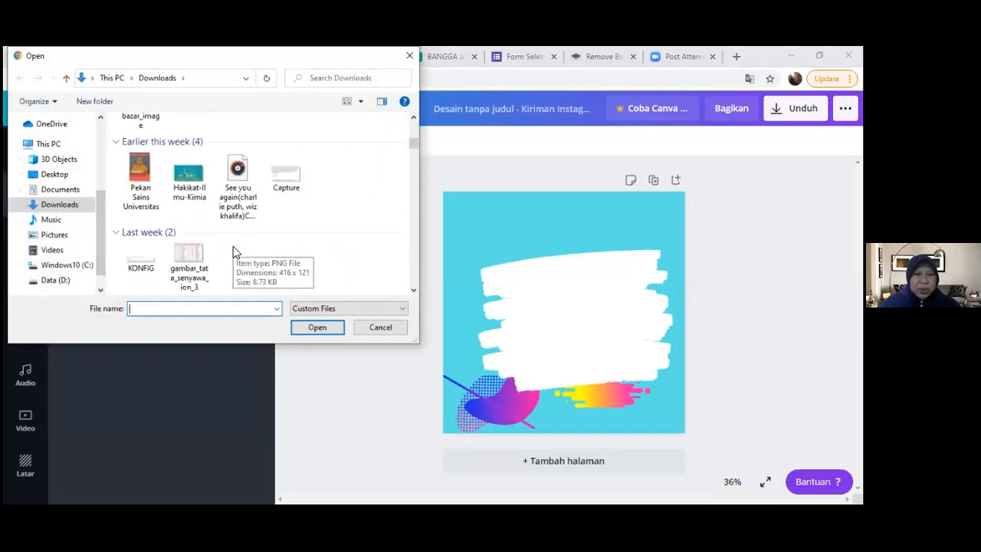
{"action": "scroll", "coordinate": [233, 245], "scroll_direction": "down", "scroll_amount": 2}
{"action": "scroll", "coordinate": [233, 250], "scroll_direction": "down", "scroll_amount": 2}
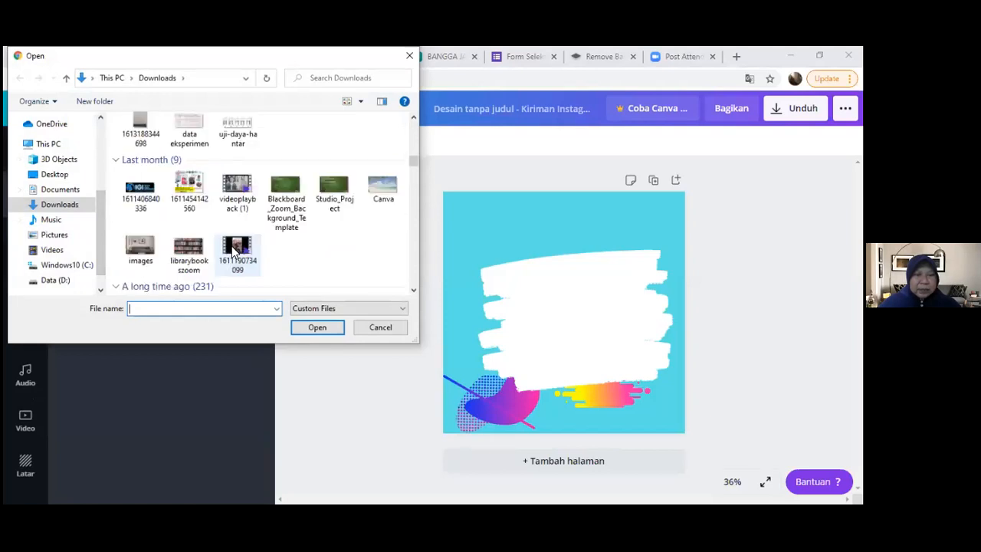
{"action": "scroll", "coordinate": [159, 214], "scroll_direction": "up", "scroll_amount": 4}
{"action": "scroll", "coordinate": [159, 214], "scroll_direction": "up", "scroll_amount": 5}
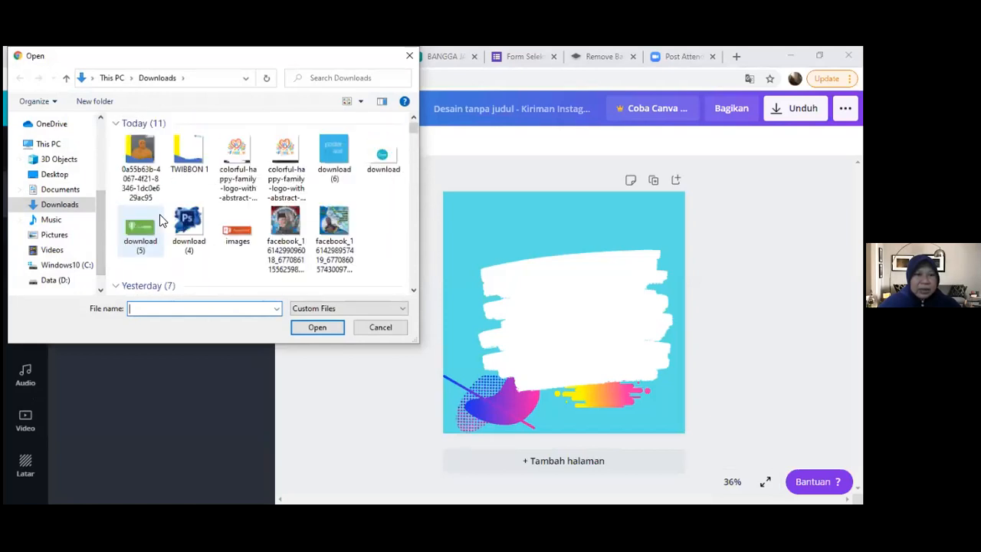
{"action": "scroll", "coordinate": [160, 213], "scroll_direction": "down", "scroll_amount": 2}
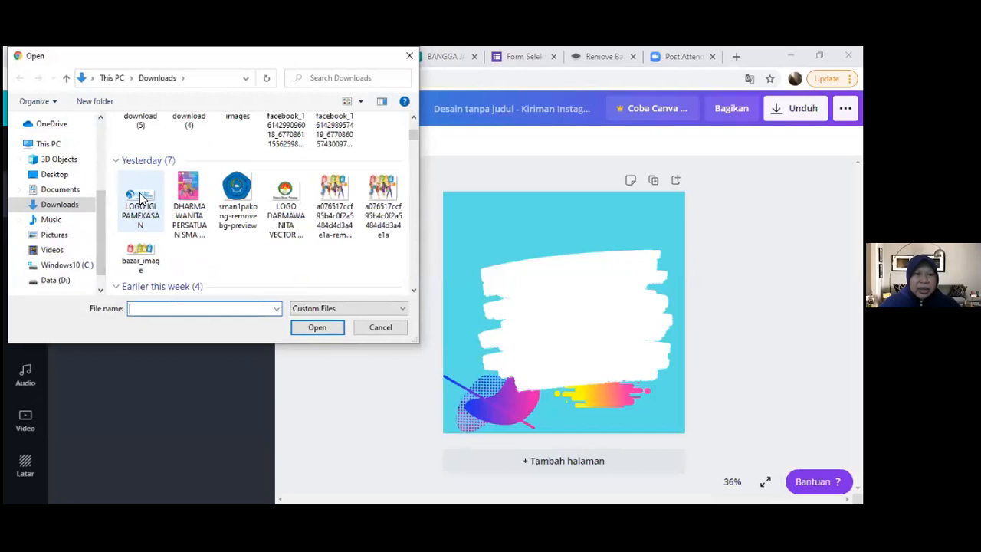
{"action": "left_click", "coordinate": [140, 198]}
{"action": "left_click", "coordinate": [317, 329]}
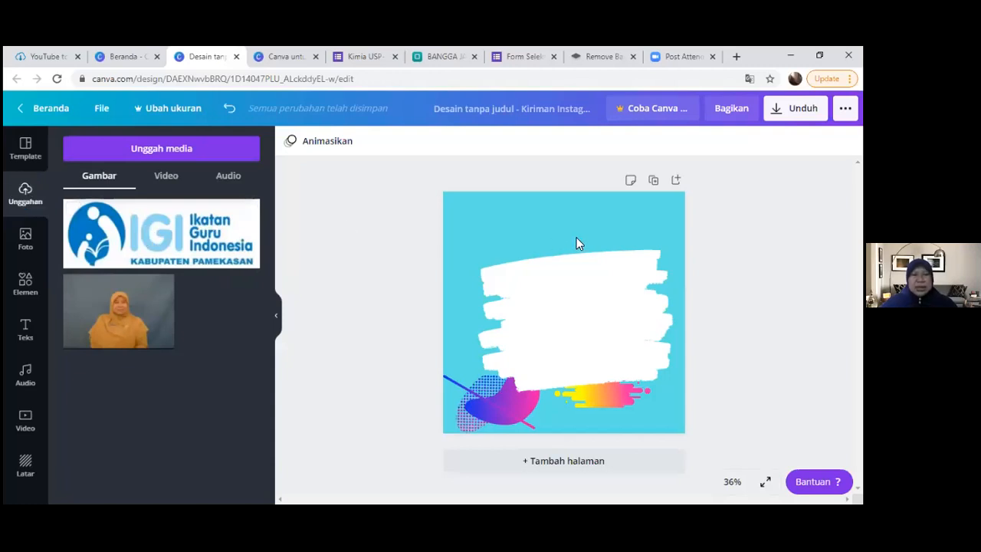
- Place the uploaded IGI logo in the page's upper-left corner and shrink it to about a third of the page's width
{"action": "left_click", "coordinate": [170, 237]}
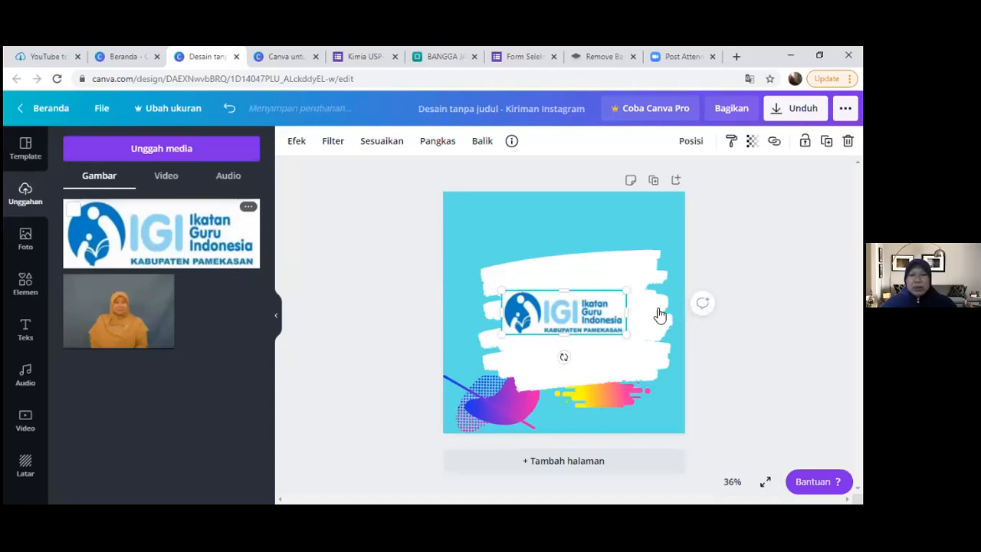
{"action": "mouse_move", "coordinate": [569, 260]}
{"action": "left_mouse_down"}
{"action": "mouse_move", "coordinate": [543, 219]}
{"action": "mouse_move", "coordinate": [574, 280]}
{"action": "mouse_move", "coordinate": [541, 246]}
{"action": "mouse_move", "coordinate": [567, 280]}
{"action": "mouse_move", "coordinate": [577, 314]}
{"action": "mouse_move", "coordinate": [568, 328]}
{"action": "mouse_move", "coordinate": [576, 314]}
{"action": "mouse_move", "coordinate": [563, 247]}
{"action": "mouse_move", "coordinate": [541, 222]}
{"action": "mouse_move", "coordinate": [567, 211]}
{"action": "mouse_move", "coordinate": [520, 215]}
{"action": "left_mouse_up"}
{"action": "left_click", "coordinate": [569, 268]}
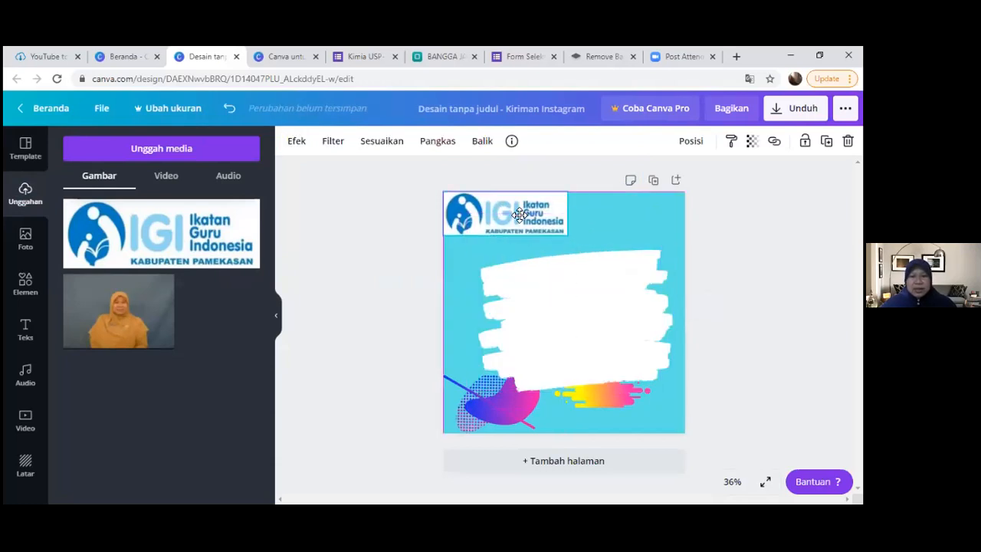
{"action": "left_click", "coordinate": [718, 258]}
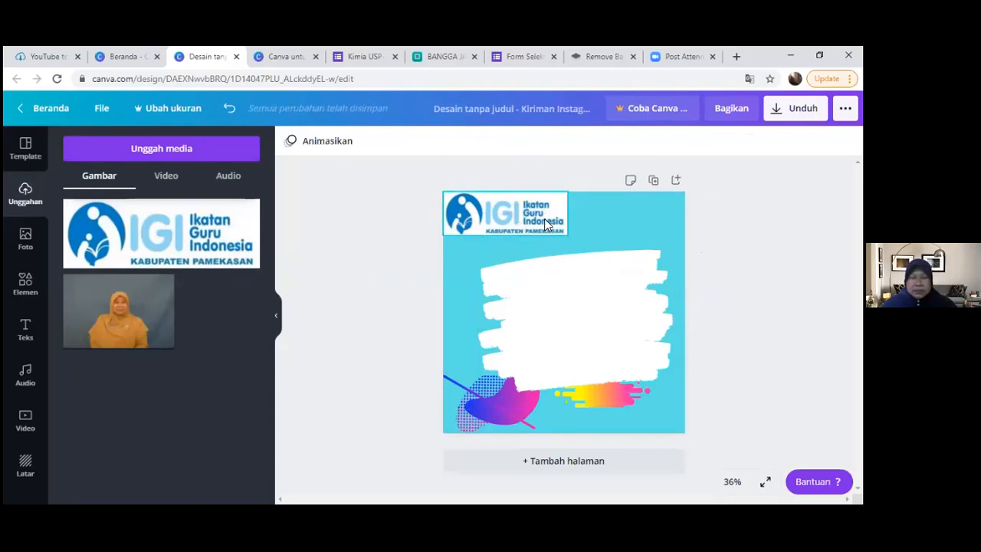
{"action": "left_click", "coordinate": [544, 219]}
{"action": "left_click_drag", "start_coordinate": [565, 236], "coordinate": [531, 220]}
{"action": "left_click", "coordinate": [711, 244]}
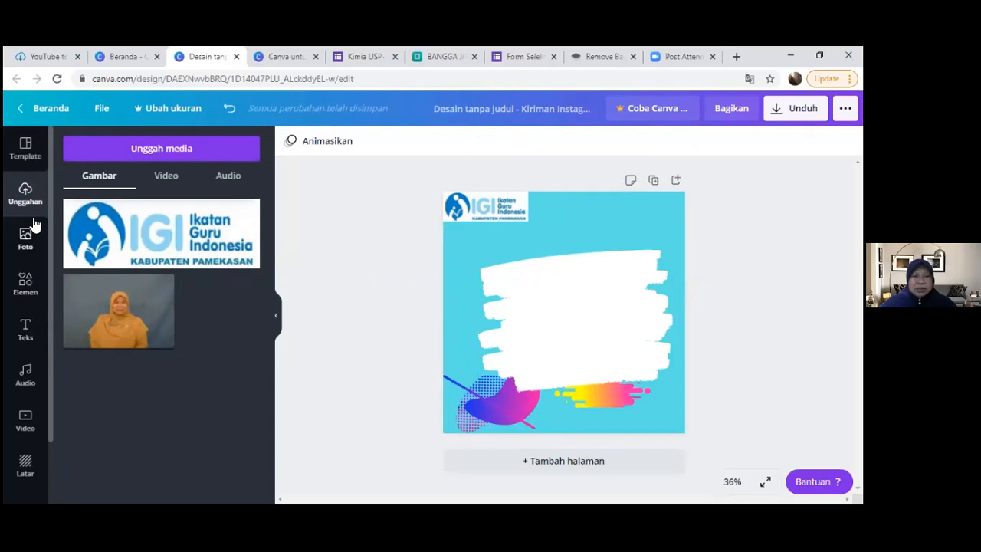
- Add the HABIS GELAP TERBITLAH TERANG text template to the page and move it up over the brush stroke's upper edge
{"action": "left_click", "coordinate": [27, 334]}
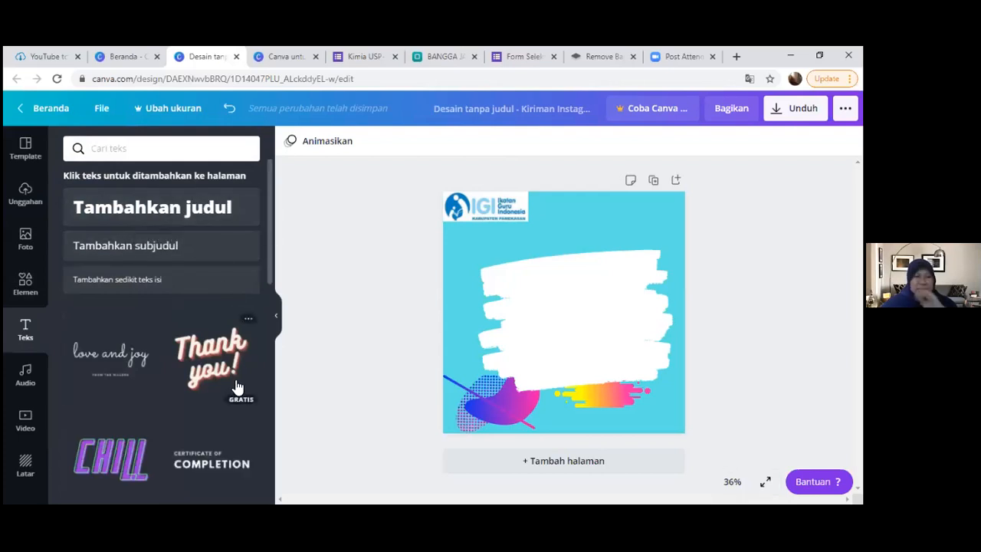
{"action": "left_click_drag", "start_coordinate": [269, 282], "coordinate": [270, 463]}
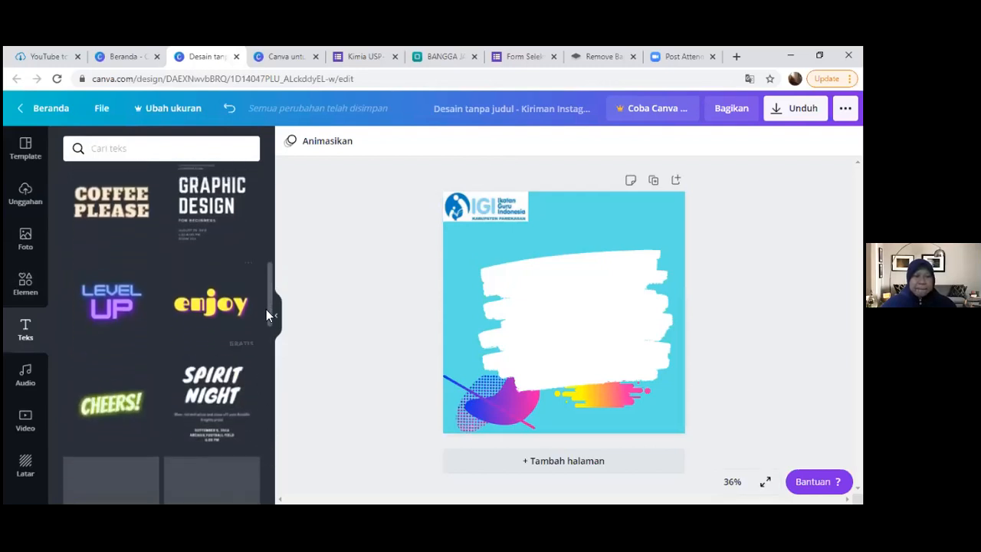
{"action": "left_click_drag", "start_coordinate": [267, 314], "coordinate": [263, 429]}
{"action": "scroll", "coordinate": [263, 429], "scroll_direction": "down", "scroll_amount": 3}
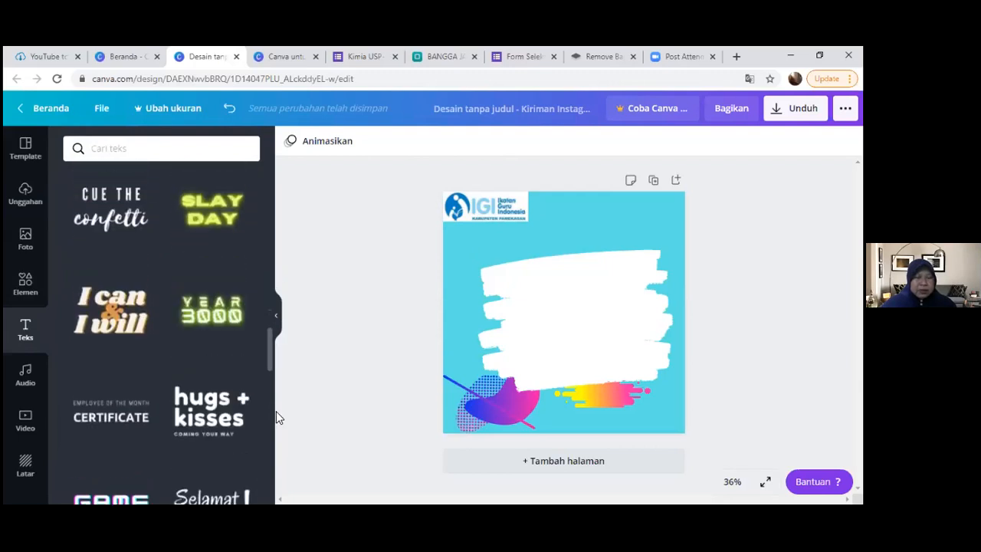
{"action": "scroll", "coordinate": [264, 411], "scroll_direction": "down", "scroll_amount": 3}
{"action": "scroll", "coordinate": [265, 411], "scroll_direction": "down", "scroll_amount": 3}
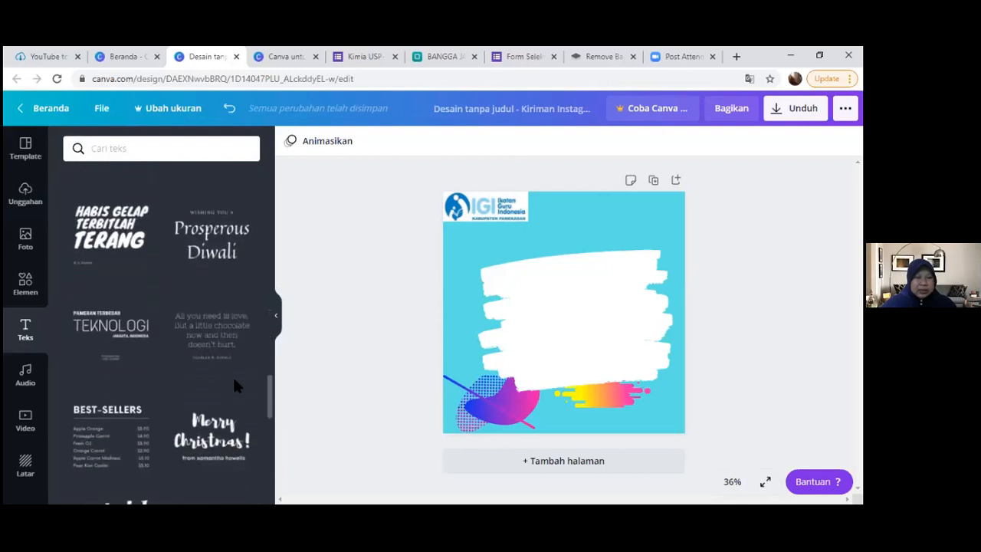
{"action": "left_click", "coordinate": [119, 230]}
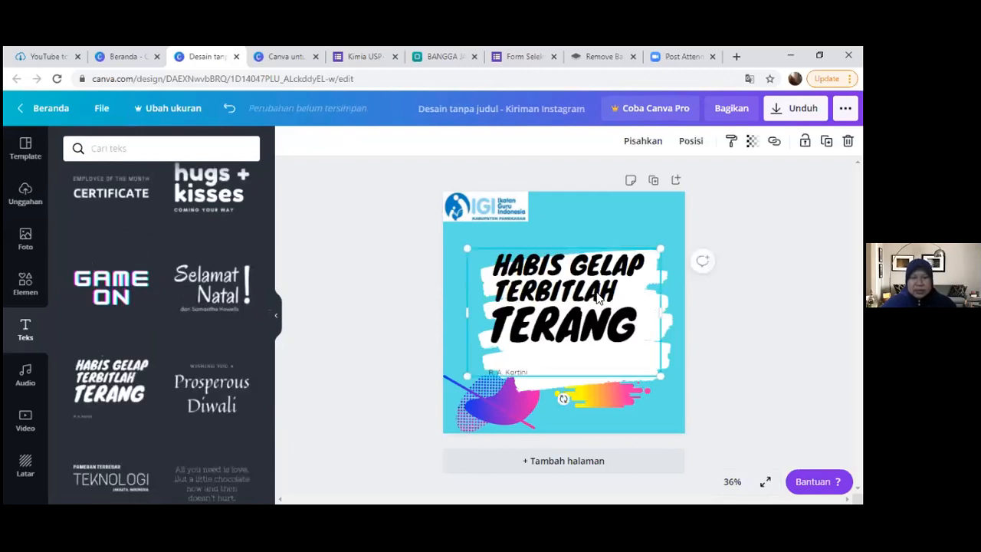
{"action": "left_click_drag", "start_coordinate": [578, 318], "coordinate": [591, 274]}
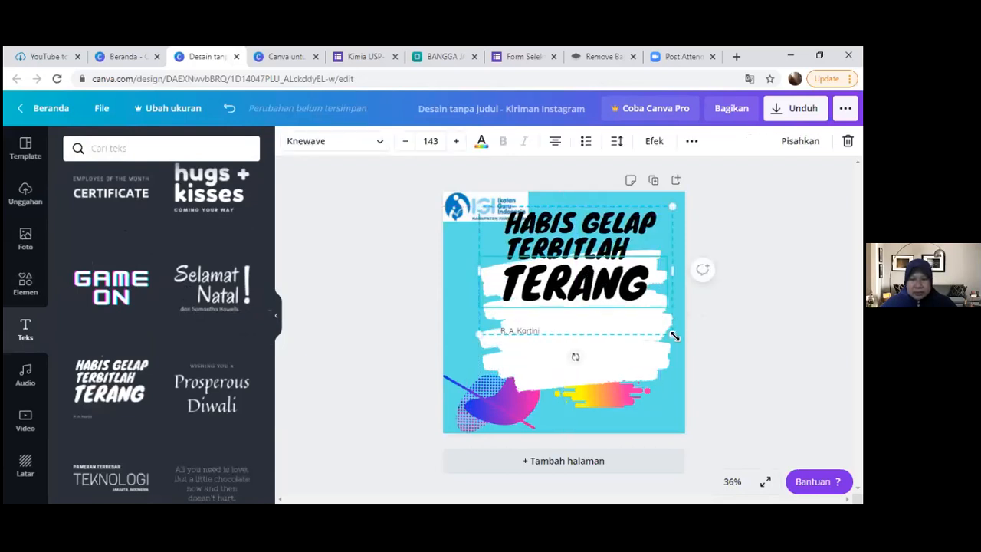
- Shrink the text template into the page's upper-right corner and delete its HABIS GELAP TERBITLAH and TERANG wording
{"action": "left_click_drag", "start_coordinate": [659, 321], "coordinate": [576, 253]}
{"action": "left_click_drag", "start_coordinate": [536, 223], "coordinate": [634, 205]}
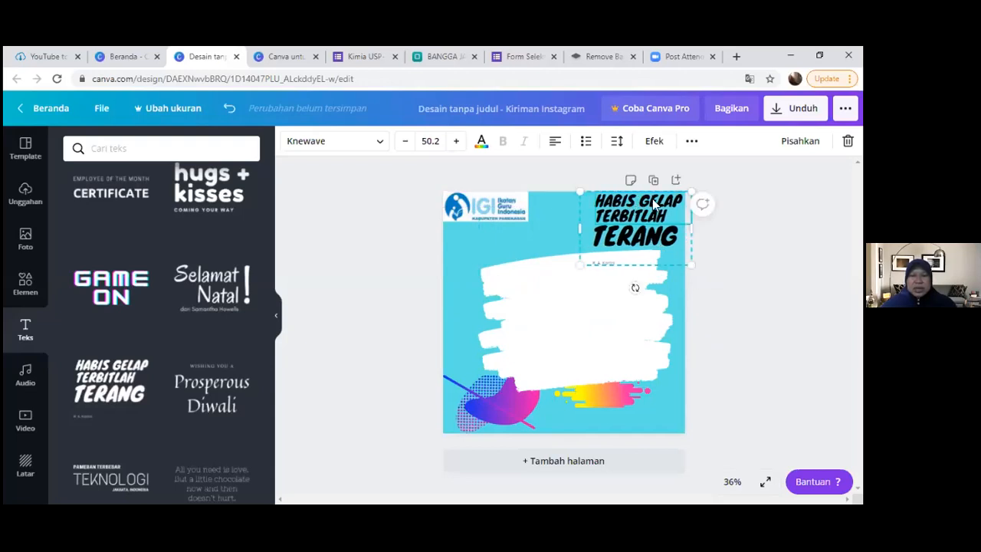
{"action": "double_click", "coordinate": [649, 207]}
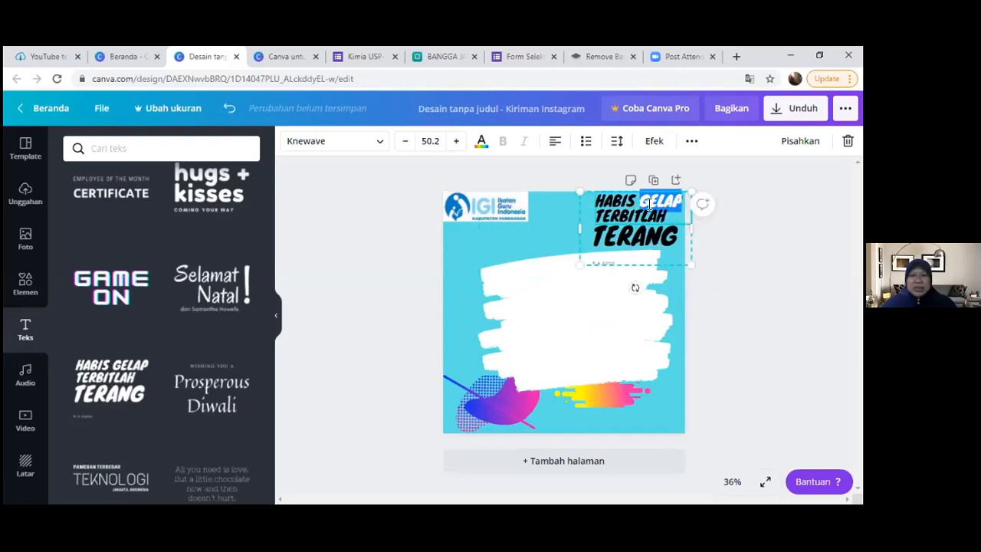
{"action": "left_click", "coordinate": [605, 199]}
{"action": "left_click_drag", "start_coordinate": [634, 205], "coordinate": [684, 242]}
{"action": "left_click", "coordinate": [684, 222]}
{"action": "left_click_drag", "start_coordinate": [600, 200], "coordinate": [676, 254]}
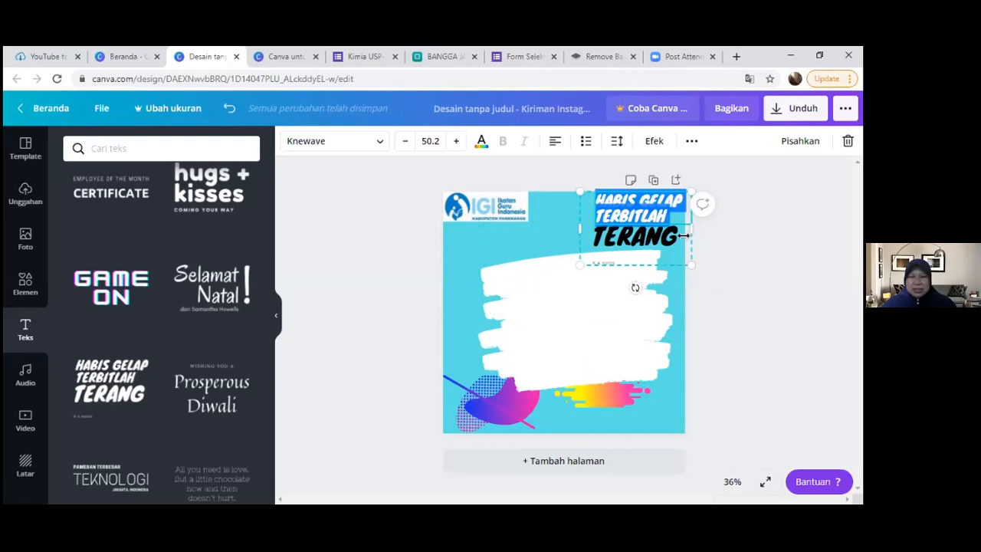
{"action": "key", "text": "BackSpace"}
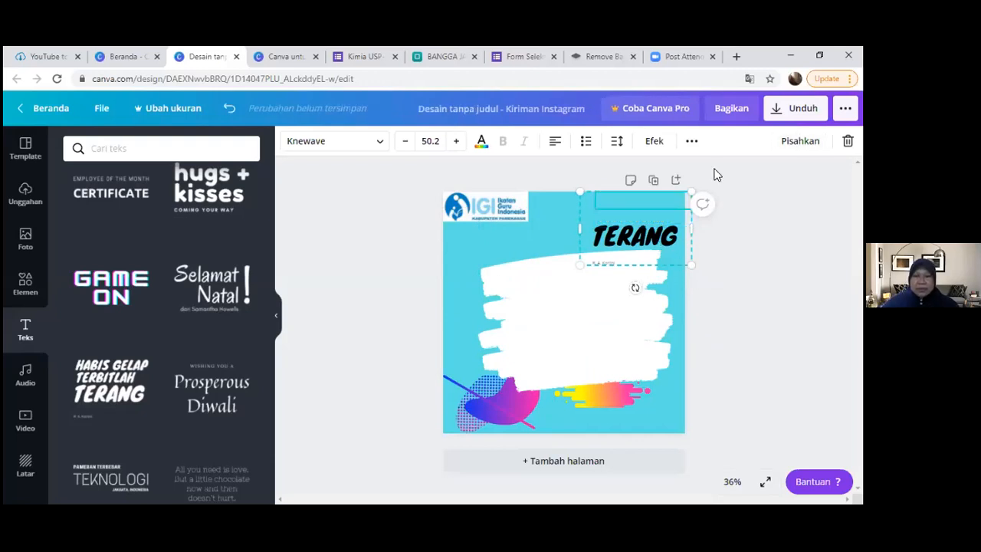
{"action": "key", "text": "Delete"}
{"action": "double_click", "coordinate": [596, 233]}
{"action": "key", "text": "BackSpace"}
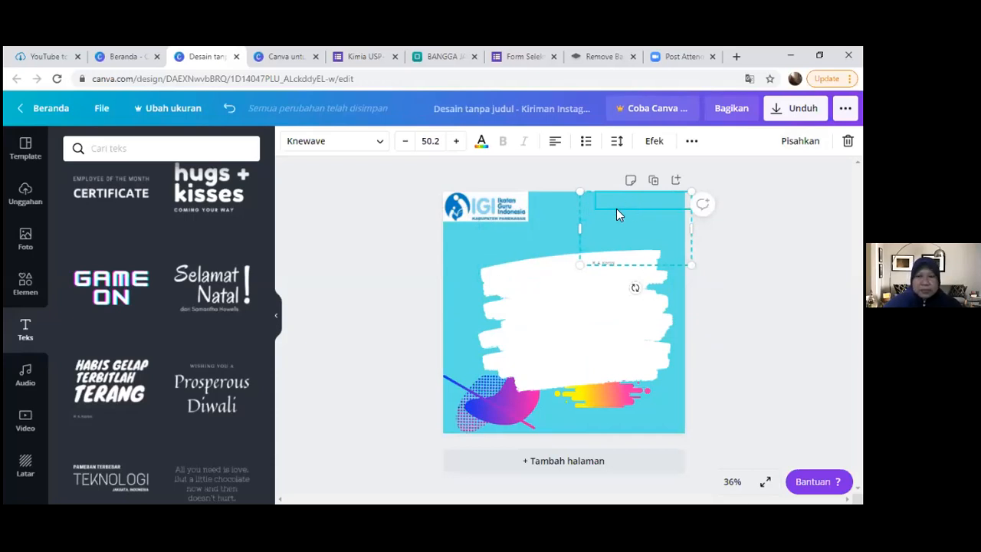
- Enter BANGGA MENJADI BAGIAN KELUARGA IGI in the template's emptied upper text box
{"action": "right_click", "coordinate": [626, 204]}
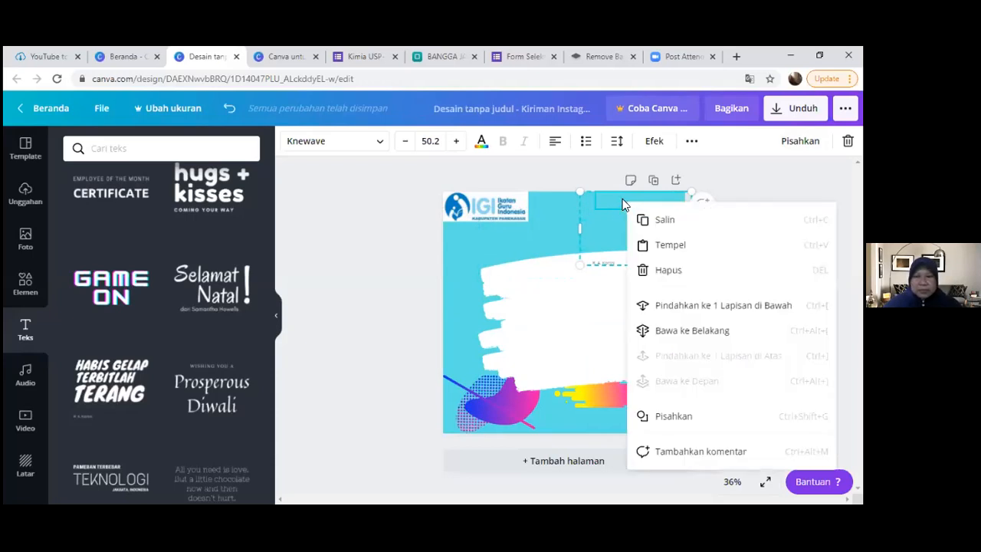
{"action": "left_click", "coordinate": [623, 201]}
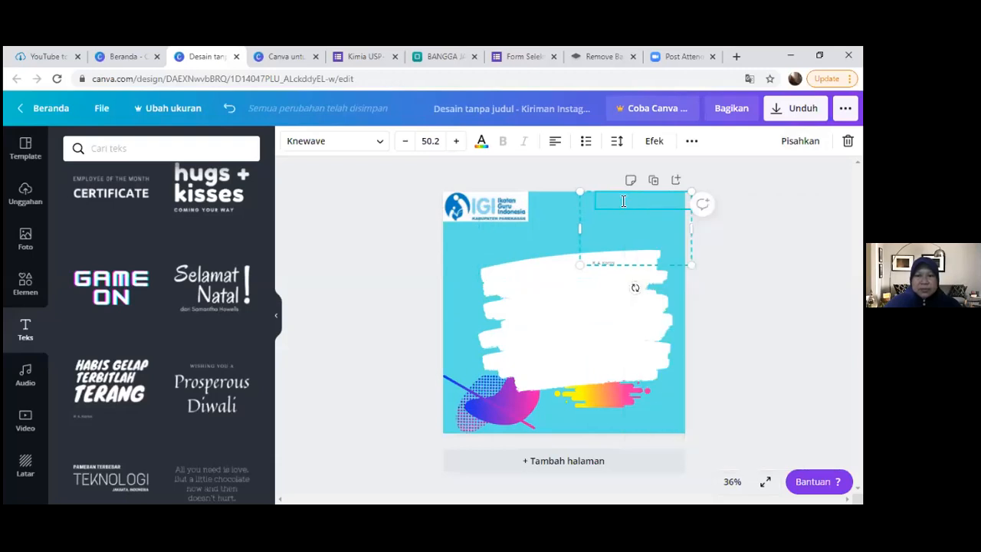
{"action": "type", "text": "BAN"}
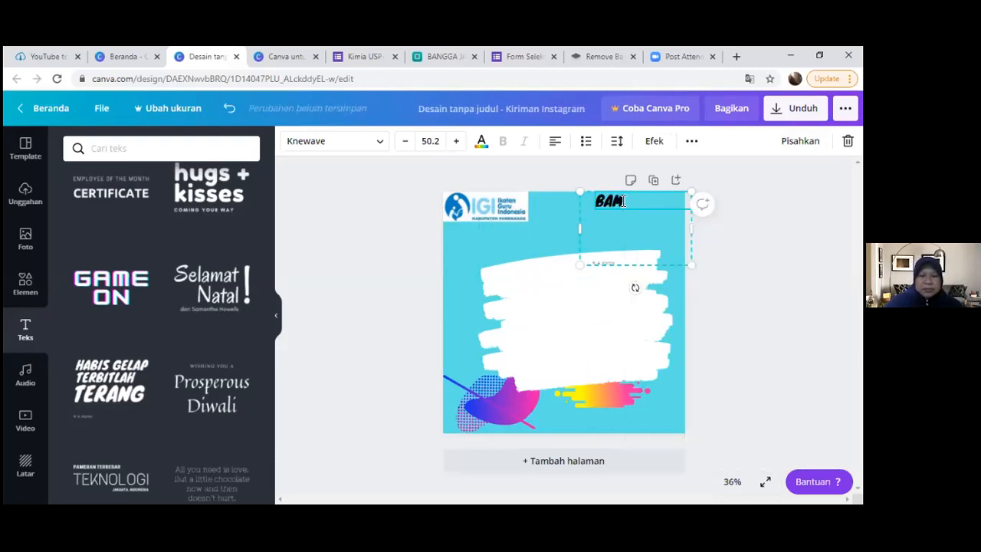
{"action": "type", "text": "GG"}
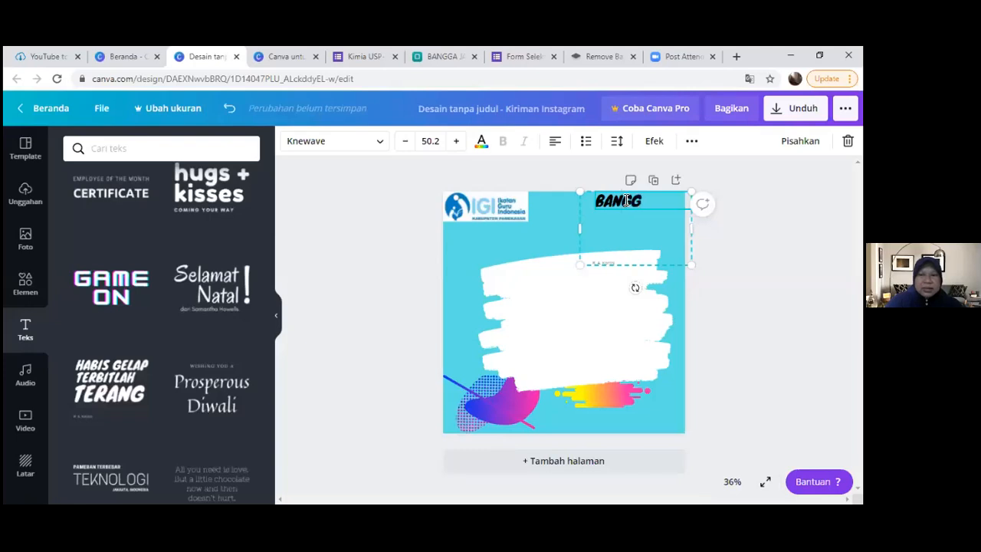
{"action": "type", "text": "A MENJADI BAGIAN"}
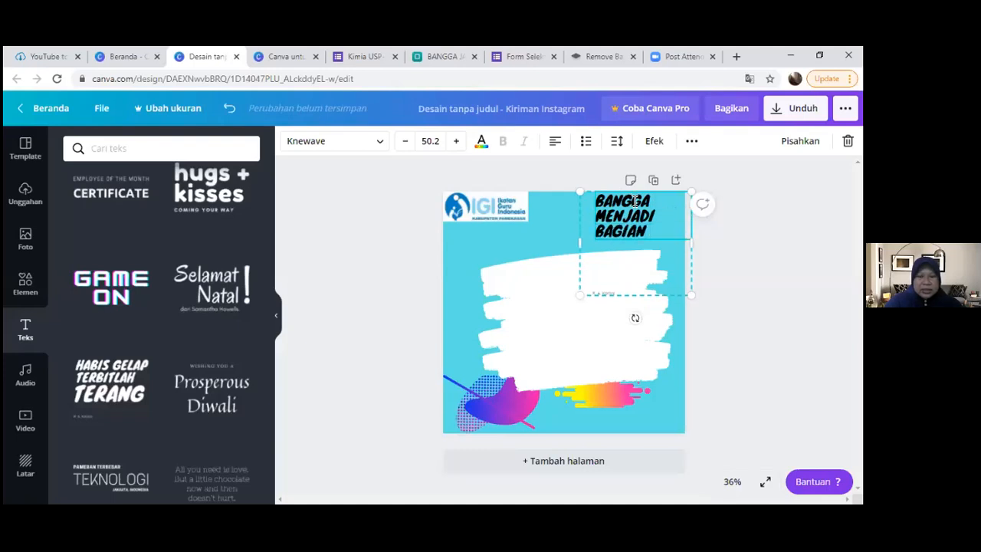
{"action": "type", "text": " KELUARGA"}
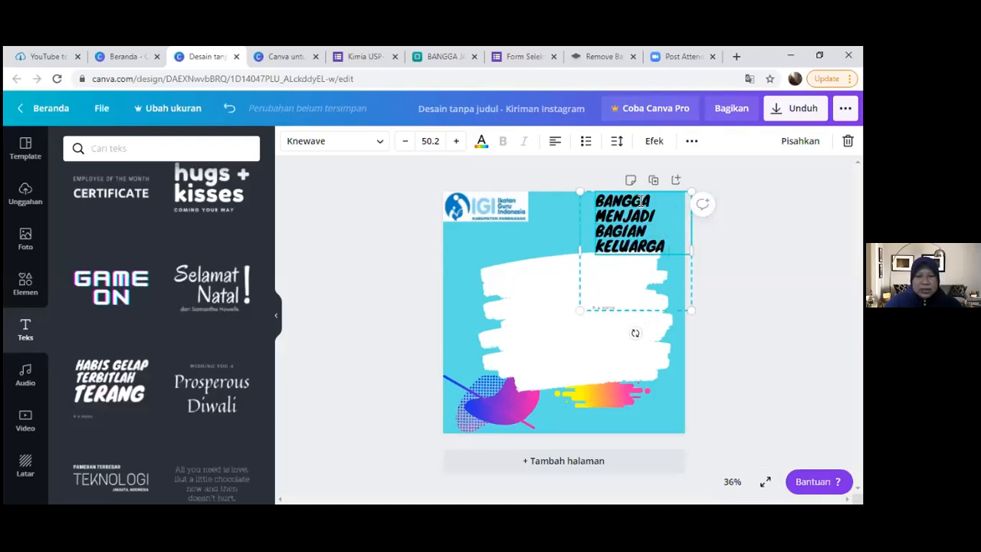
{"action": "type", "text": " IGI"}
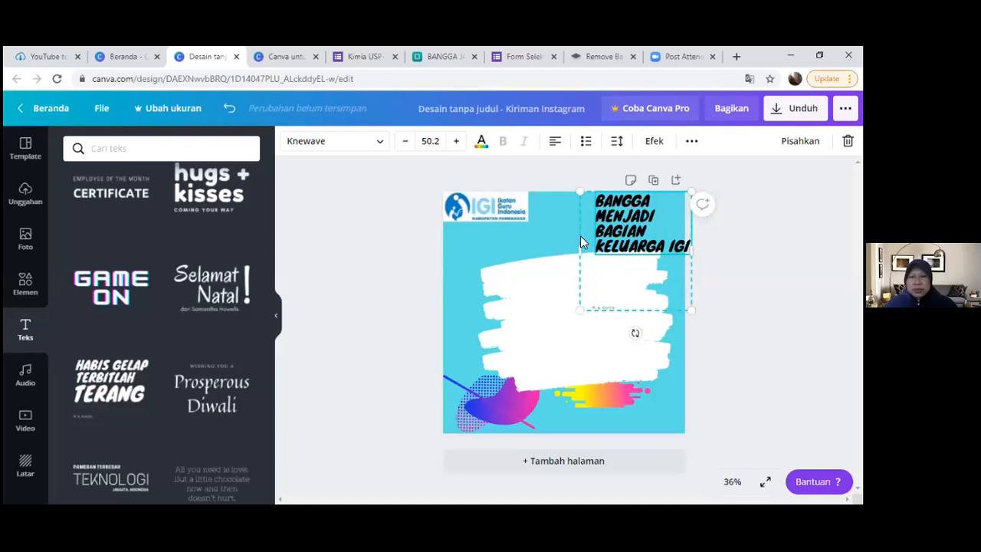
- Widen the heading group so its text fits on two lines and move it to the page's lower edge
{"action": "left_click_drag", "start_coordinate": [578, 248], "coordinate": [529, 248]}
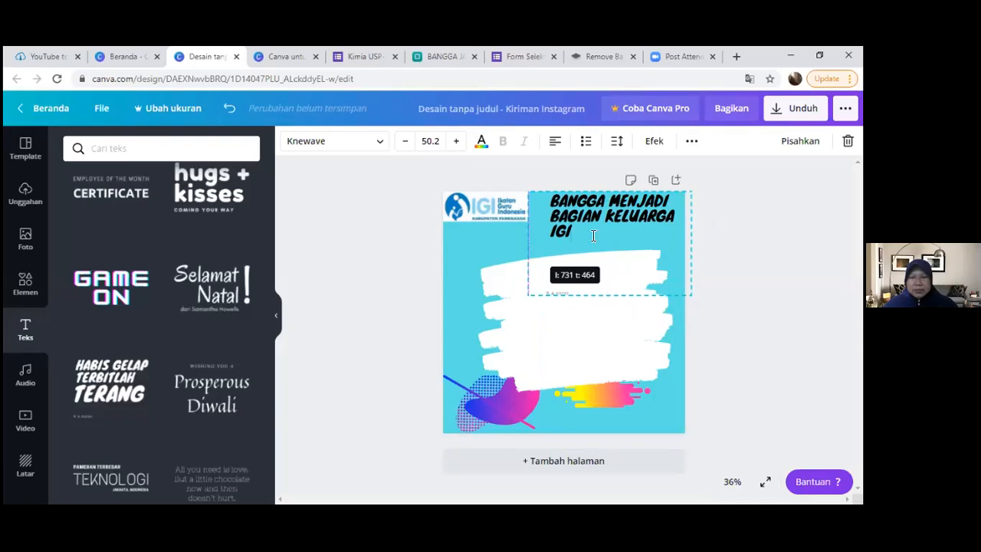
{"action": "left_click", "coordinate": [677, 314]}
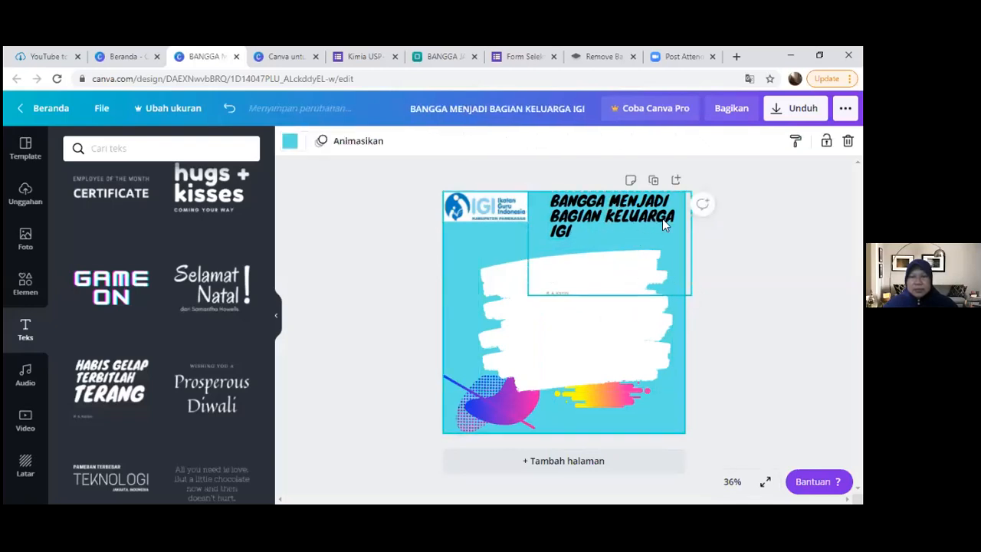
{"action": "left_click", "coordinate": [637, 206]}
{"action": "left_click_drag", "start_coordinate": [636, 205], "coordinate": [630, 395]}
{"action": "left_click_drag", "start_coordinate": [520, 433], "coordinate": [488, 427]}
{"action": "left_click_drag", "start_coordinate": [604, 405], "coordinate": [603, 410]}
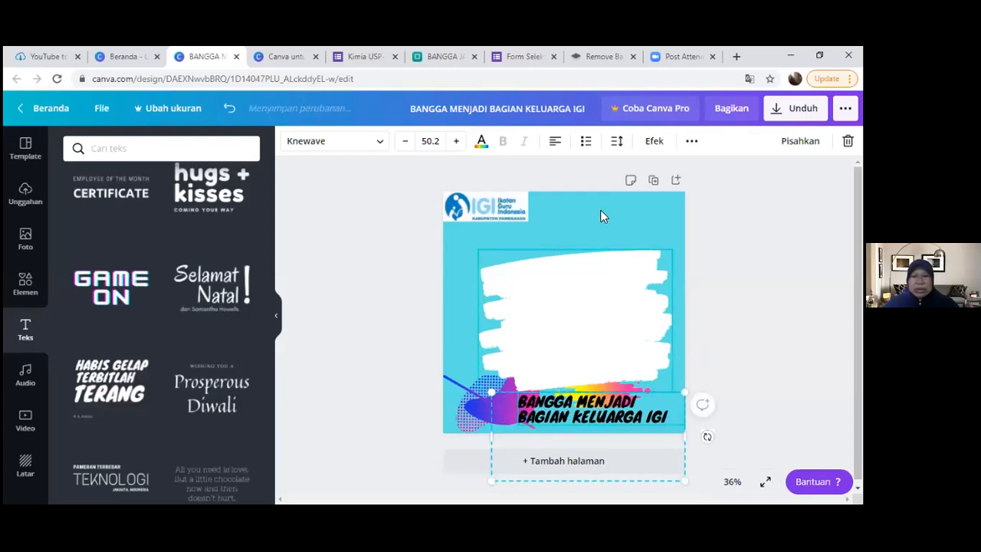
- Apply the curved text effect (Lengkungkan) to the heading with a curvature of 11
{"action": "left_click", "coordinate": [691, 143]}
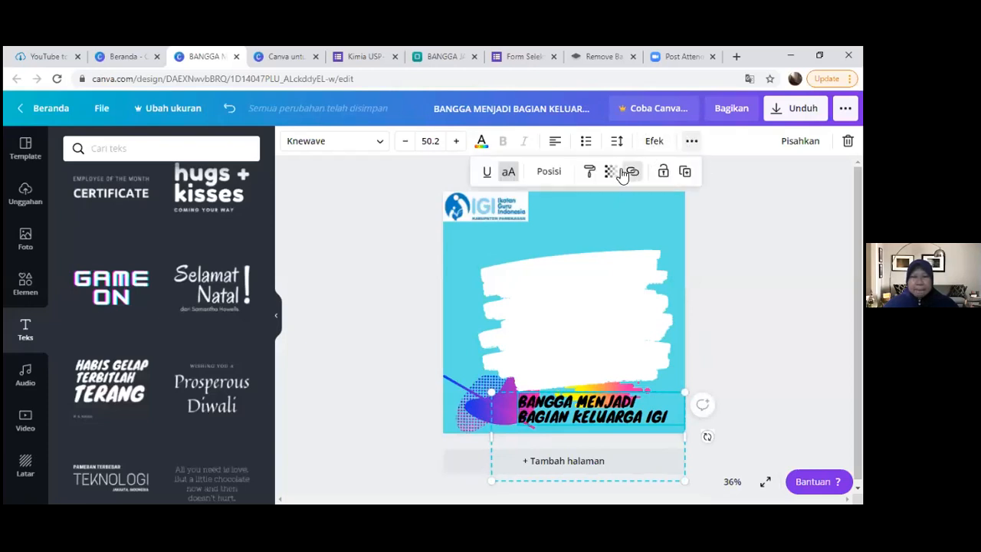
{"action": "left_click", "coordinate": [653, 141]}
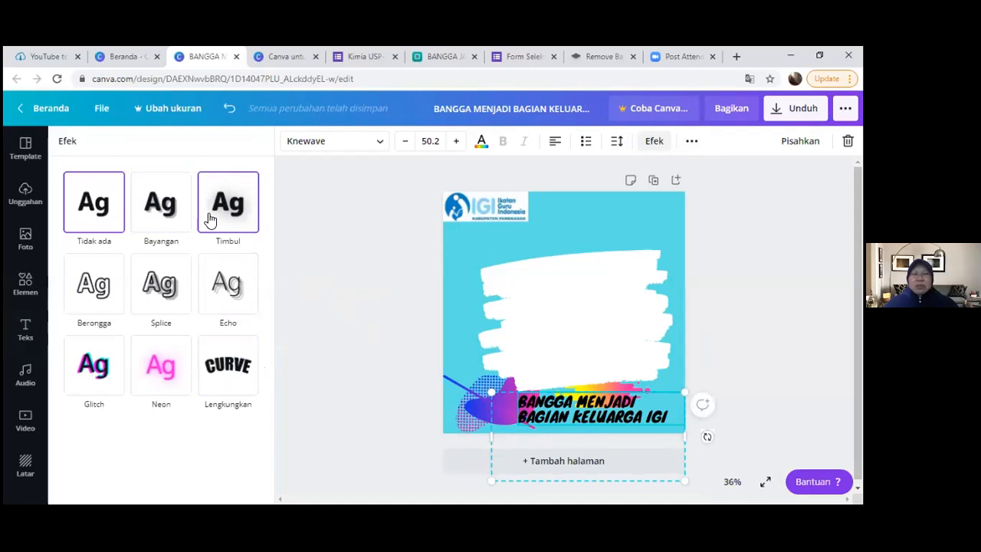
{"action": "left_click", "coordinate": [232, 377]}
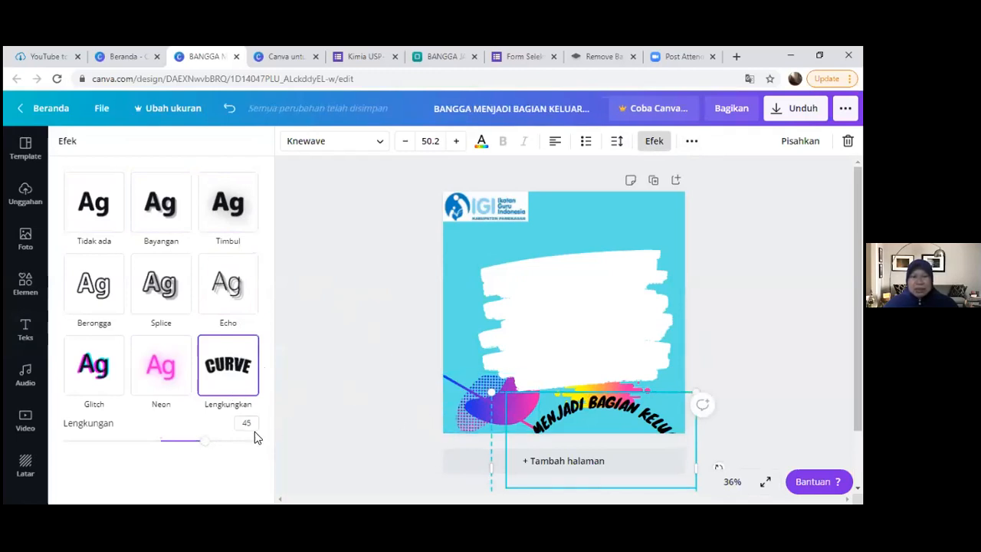
{"action": "left_click_drag", "start_coordinate": [204, 449], "coordinate": [173, 443]}
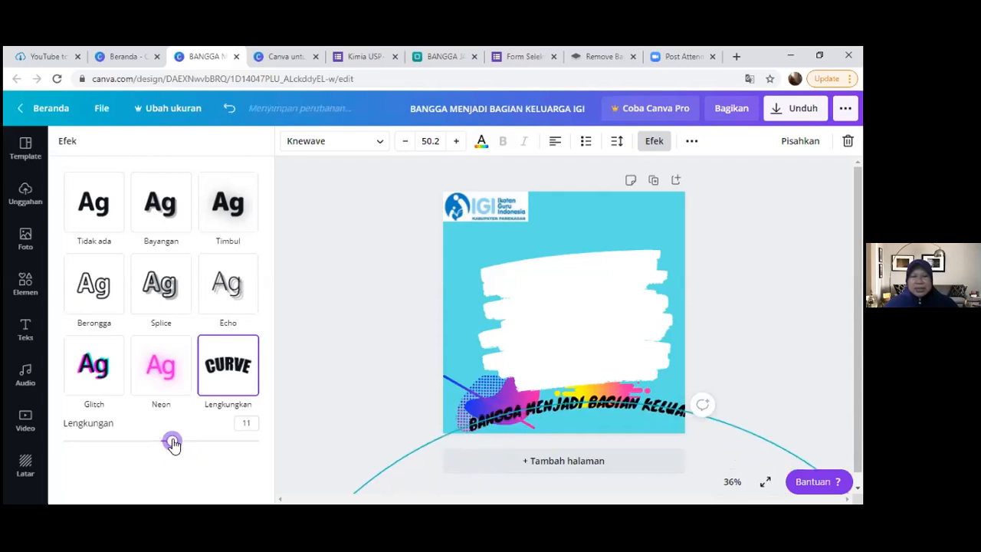
- Move the curved heading up over the brush stroke's upper edge and narrow its text group to the stroke's right side
{"action": "mouse_move", "coordinate": [582, 405]}
{"action": "left_mouse_down"}
{"action": "mouse_move", "coordinate": [598, 230]}
{"action": "mouse_move", "coordinate": [598, 296]}
{"action": "mouse_move", "coordinate": [586, 242]}
{"action": "left_mouse_up"}
{"action": "left_click", "coordinate": [587, 243]}
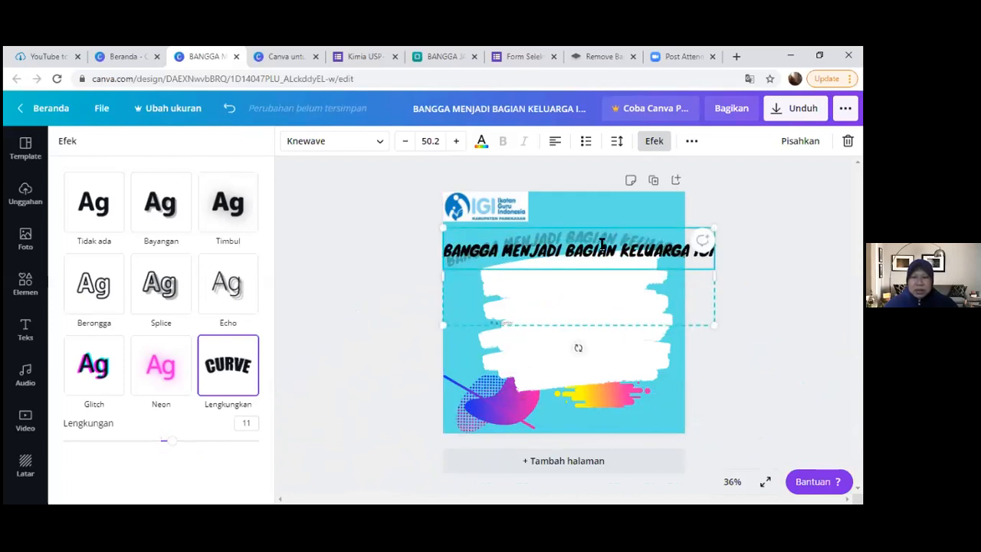
{"action": "left_click", "coordinate": [596, 289]}
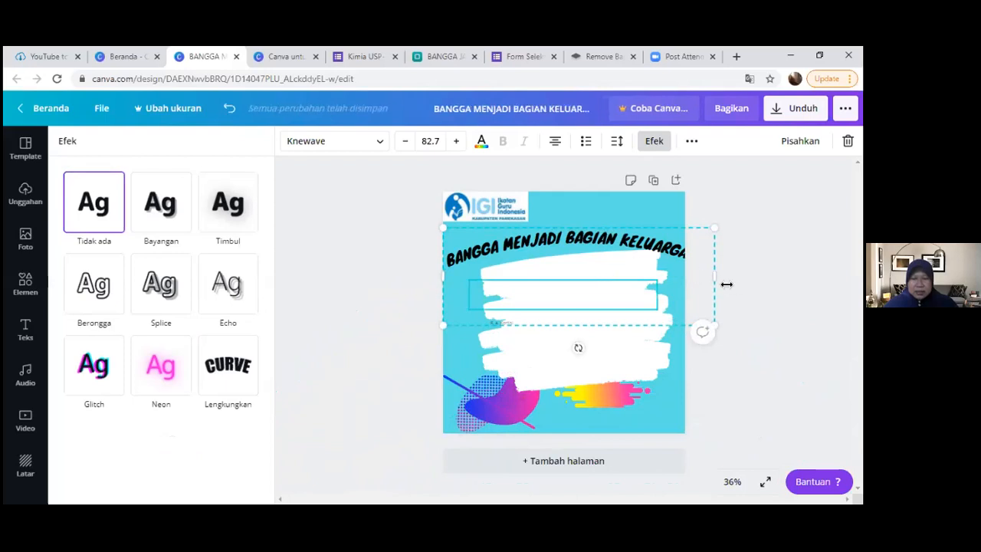
{"action": "left_click_drag", "start_coordinate": [714, 278], "coordinate": [671, 279]}
{"action": "left_click", "coordinate": [638, 239]}
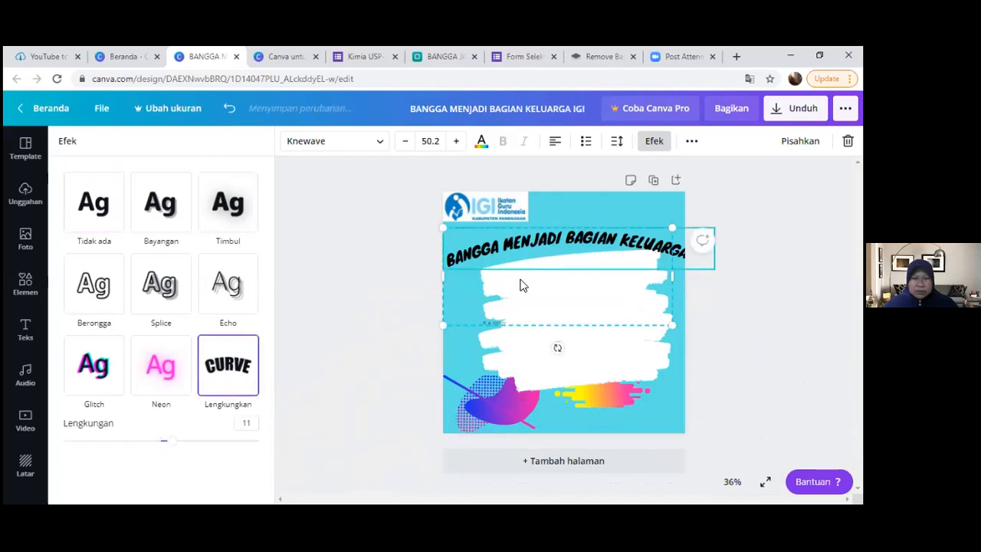
- Set the heading's curvature to 34 and shift it up and left so the whole arc fits on the page
{"action": "left_click_drag", "start_coordinate": [171, 441], "coordinate": [196, 434]}
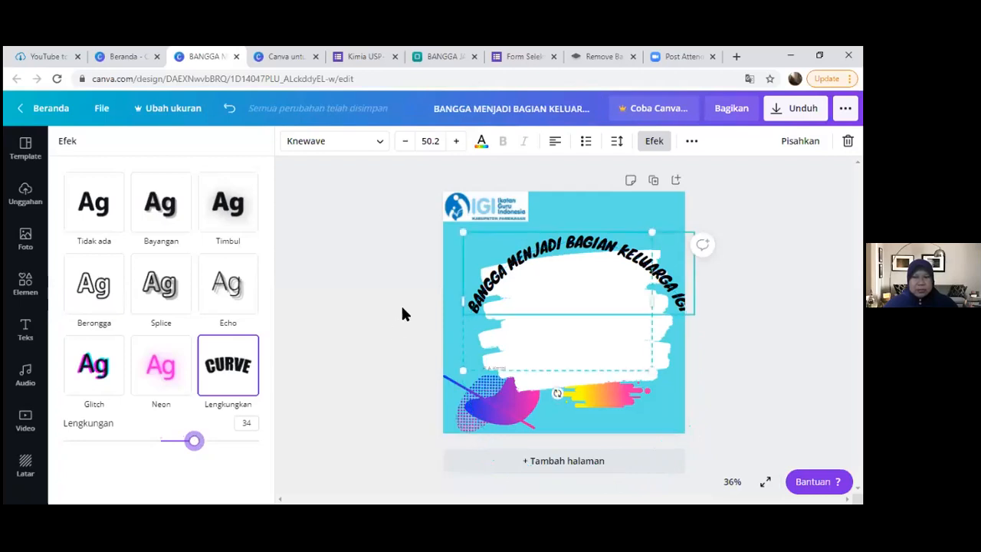
{"action": "mouse_move", "coordinate": [594, 241]}
{"action": "left_mouse_down"}
{"action": "mouse_move", "coordinate": [573, 234]}
{"action": "mouse_move", "coordinate": [583, 230]}
{"action": "left_mouse_up"}
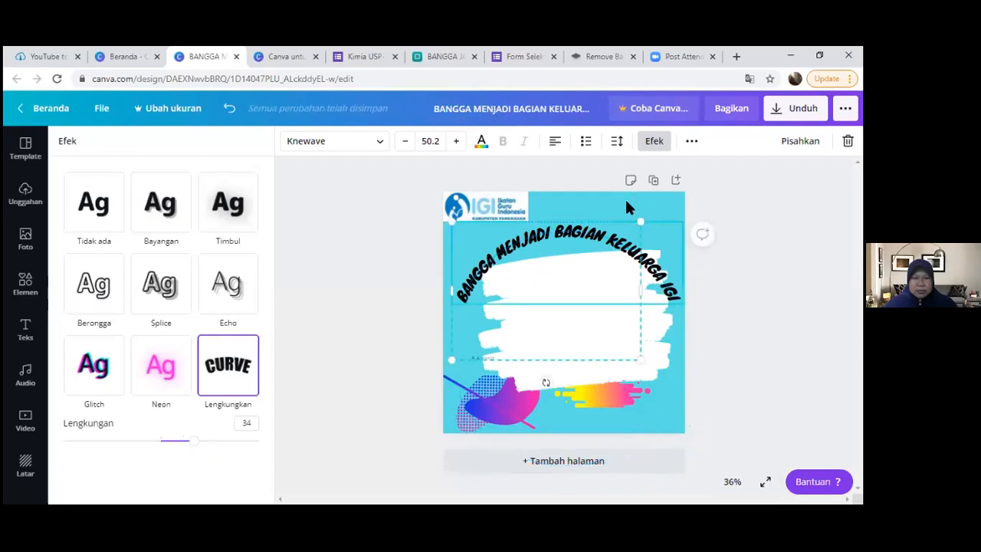
{"action": "left_click", "coordinate": [654, 141]}
{"action": "left_click", "coordinate": [669, 404]}
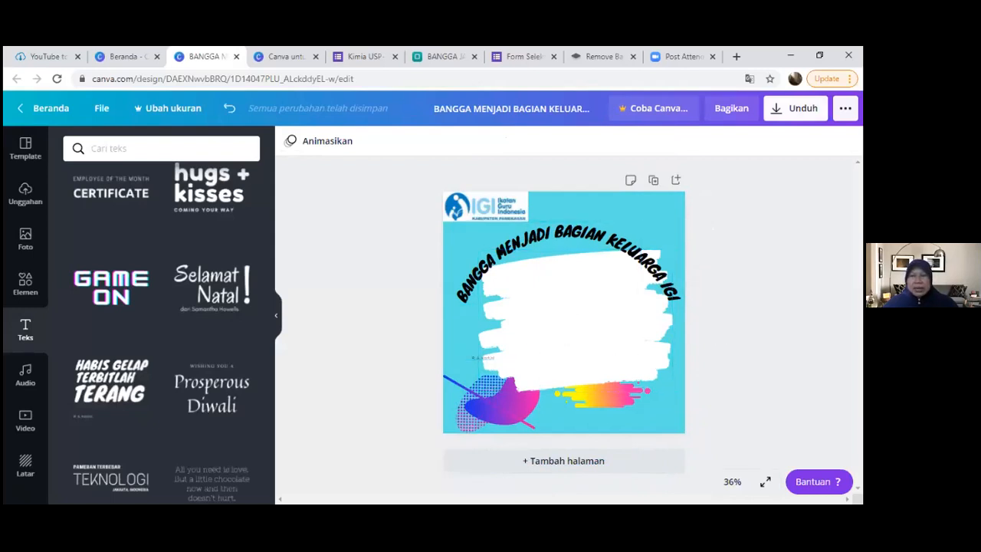
- Download the design as a PNG, dismiss the referral offer and open the downloaded BANGGA file
{"action": "left_click", "coordinate": [795, 108]}
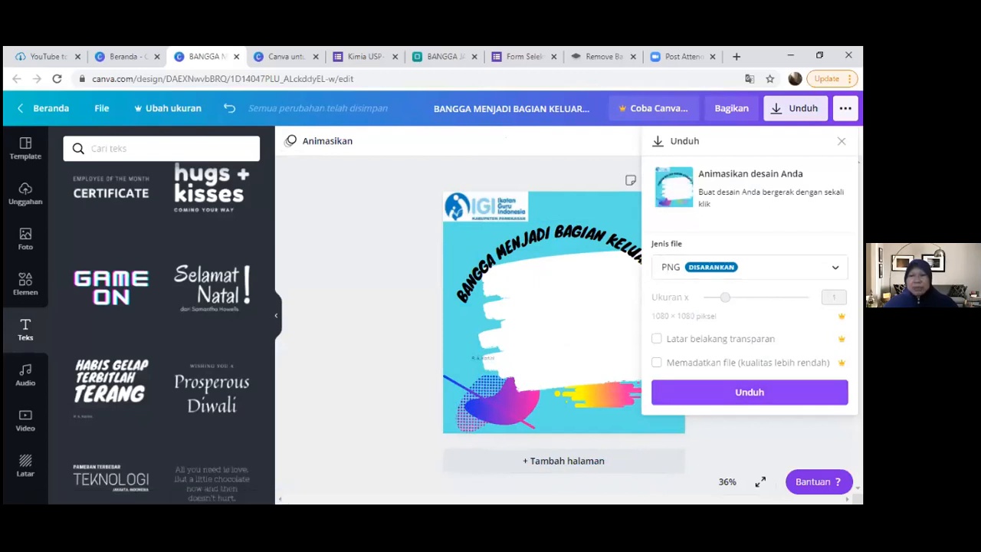
{"action": "left_click", "coordinate": [749, 392]}
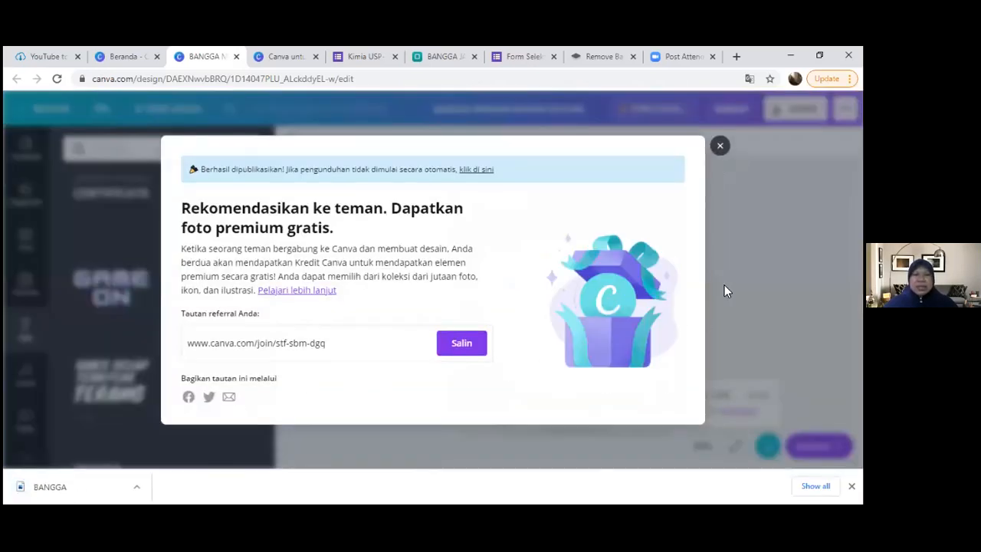
{"action": "left_click", "coordinate": [720, 147]}
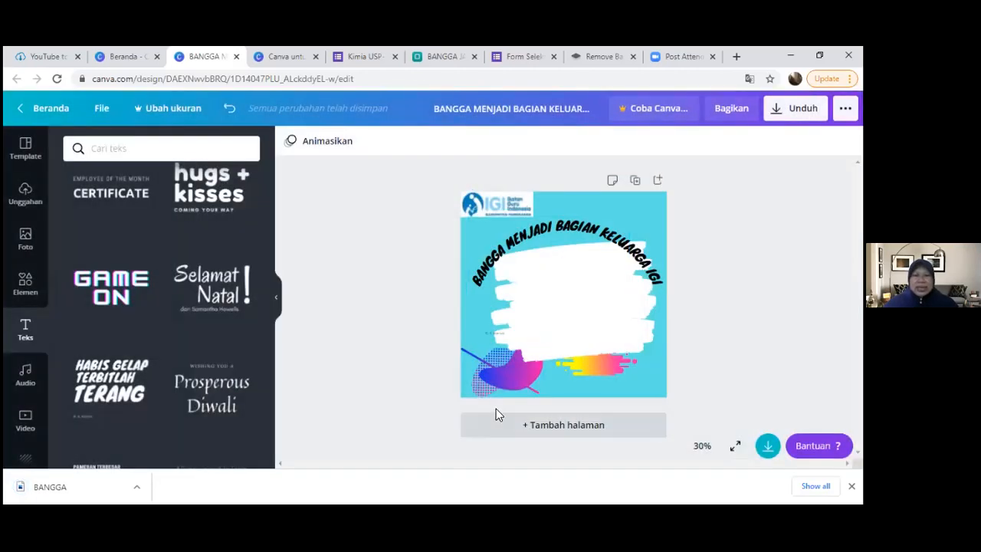
{"action": "left_click", "coordinate": [85, 494]}
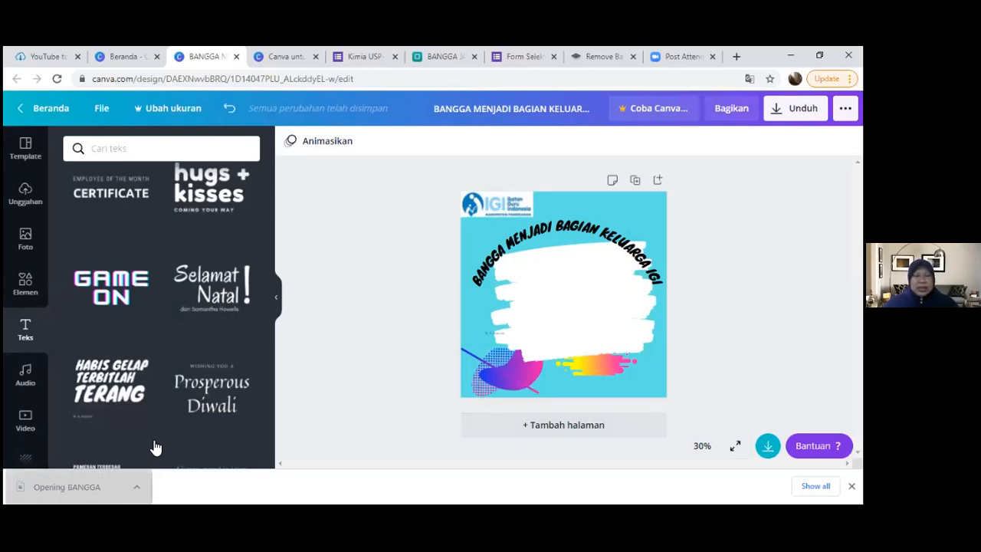
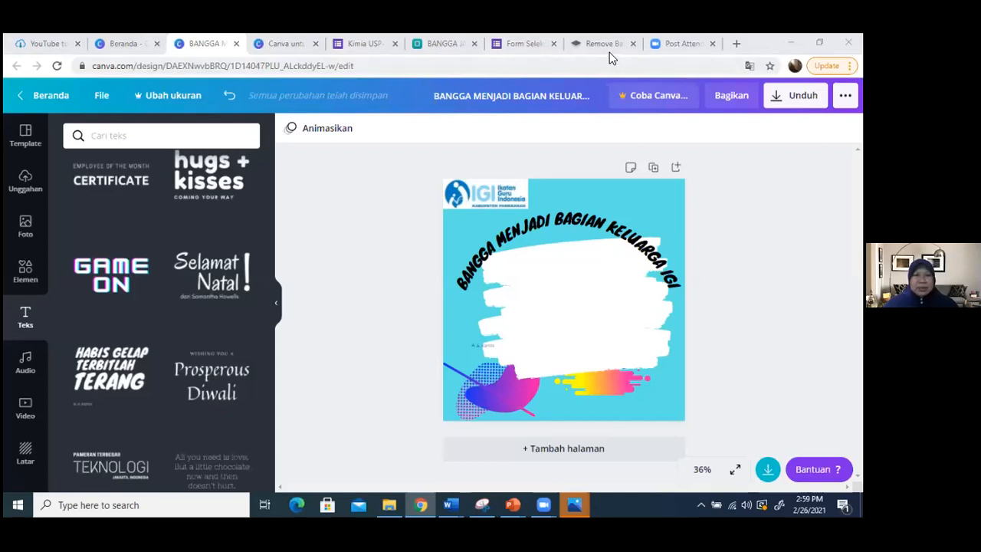
- Switch to the Twibbonize site and start creating a new campaign from the account page
{"action": "left_click", "coordinate": [459, 45]}
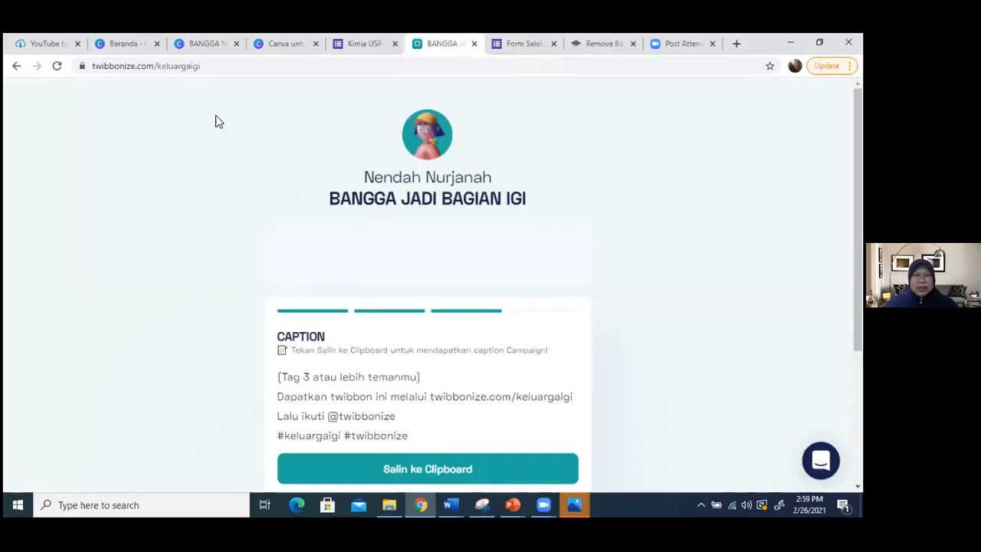
{"action": "left_click", "coordinate": [16, 67]}
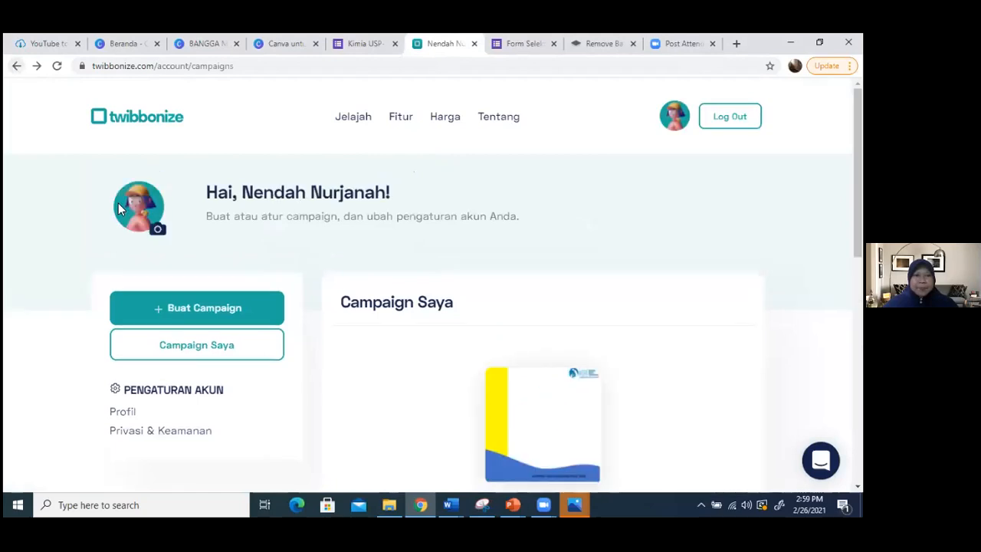
{"action": "left_click", "coordinate": [197, 307]}
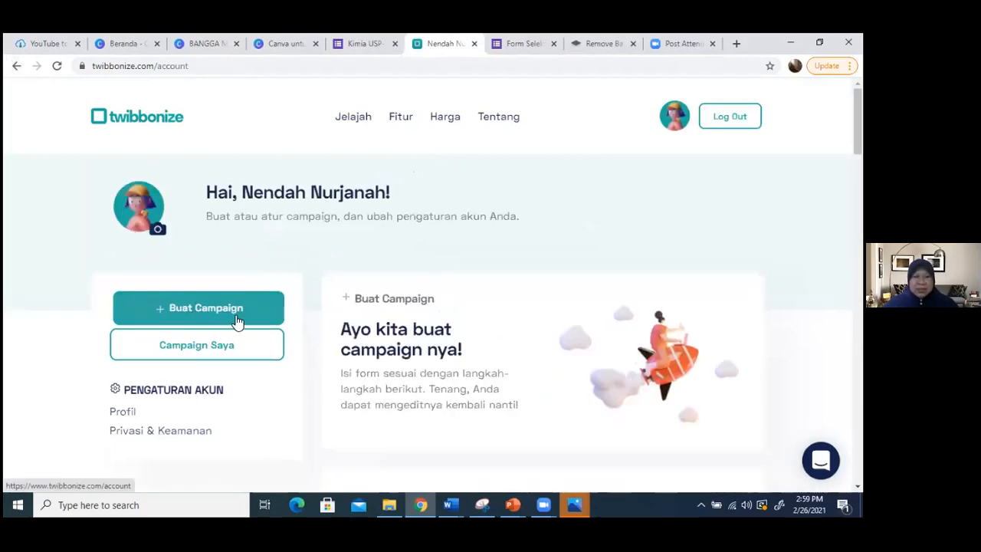
- Set the campaign link to twibbonize.com/keluargaigi2
{"action": "scroll", "coordinate": [513, 294], "scroll_direction": "down", "scroll_amount": 6}
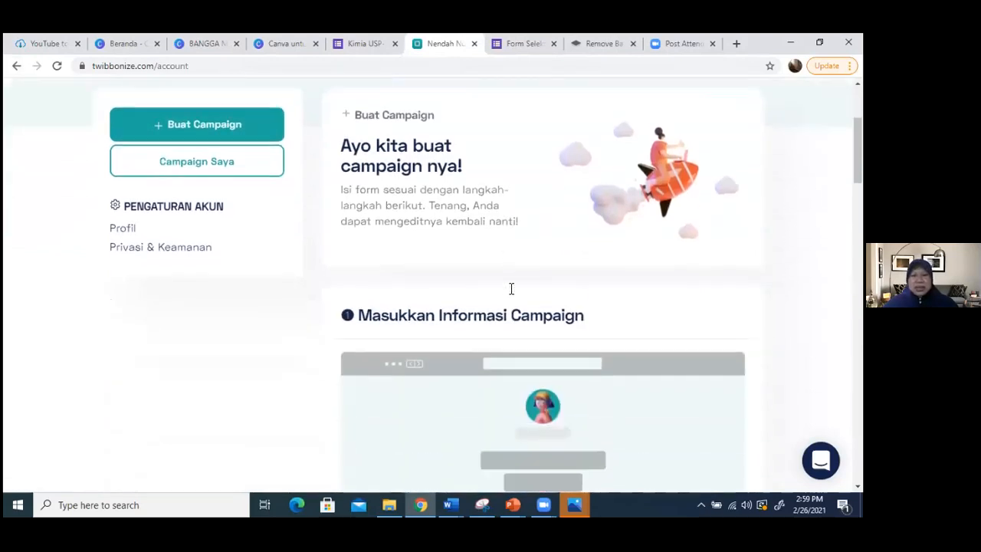
{"action": "left_click", "coordinate": [488, 309]}
{"action": "type", "text": "kel"}
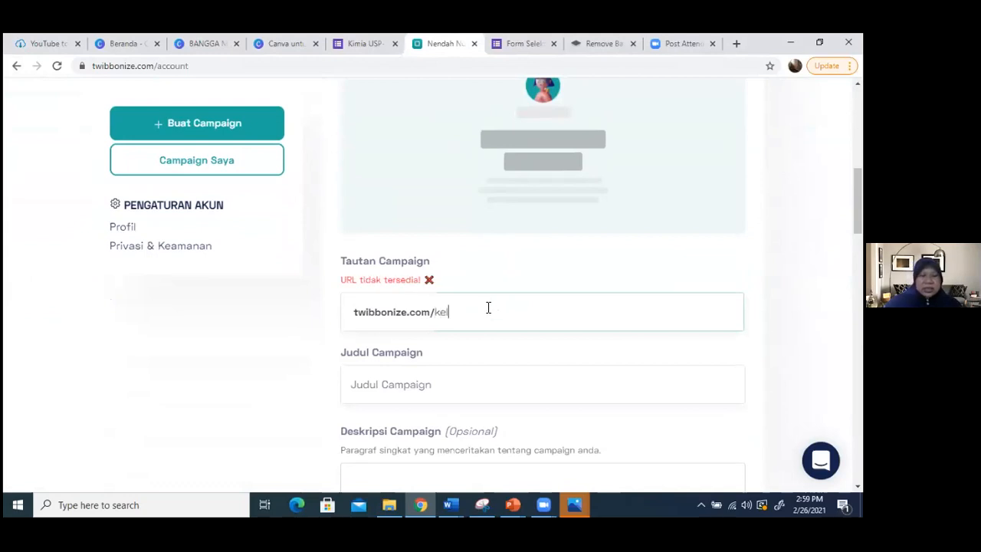
{"action": "type", "text": "uarga"}
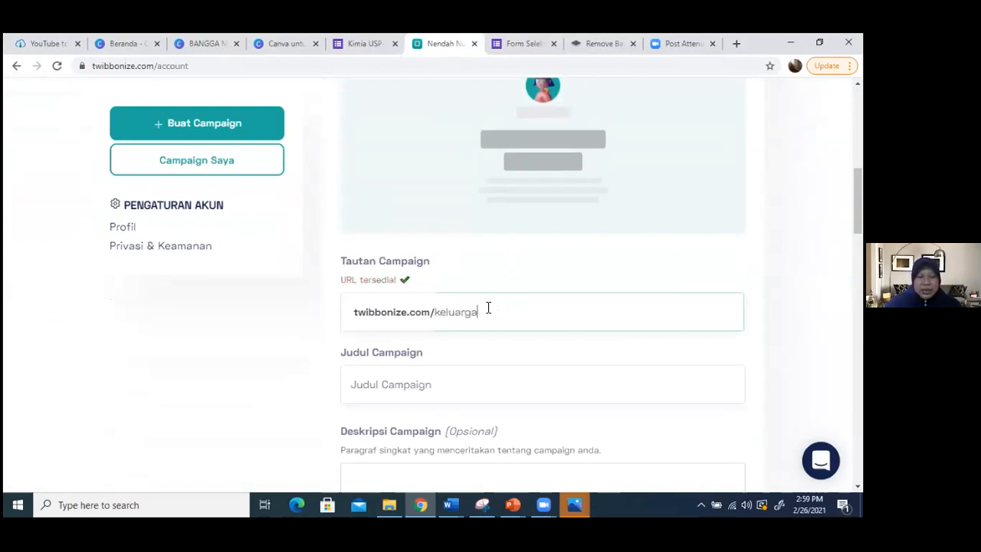
{"action": "type", "text": "ig2"}
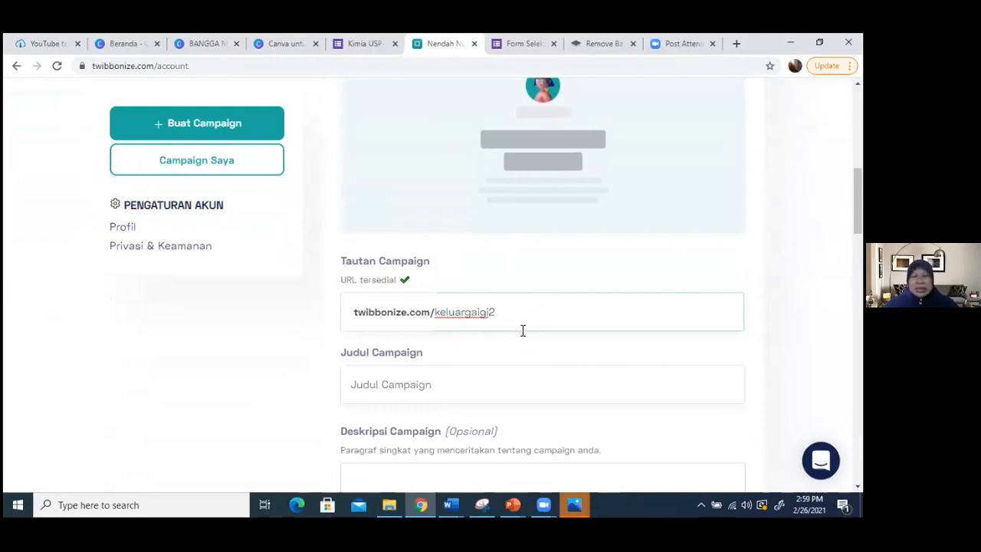
- Enter BANGGA MENJADI ANGGOTA KELUARGA IGI as the campaign title
{"action": "scroll", "coordinate": [513, 344], "scroll_direction": "down", "scroll_amount": 1}
{"action": "left_click", "coordinate": [429, 322]}
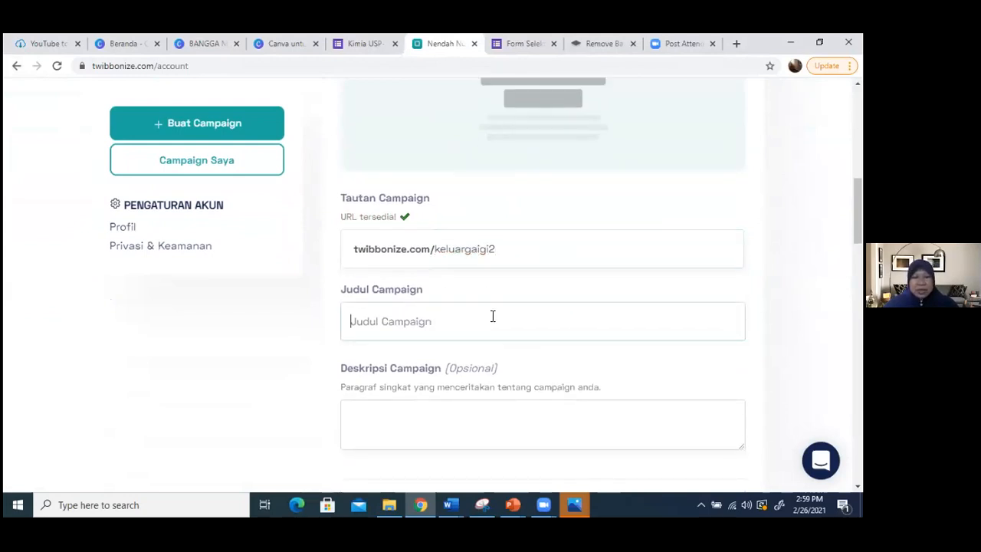
{"action": "type", "text": "BANGGA ME"}
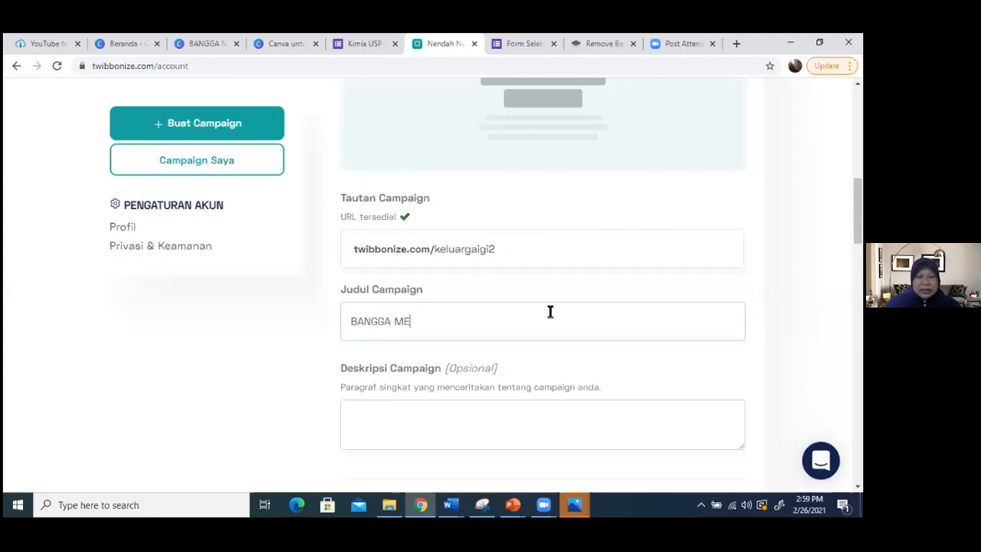
{"action": "type", "text": "NJADI ANGGOTA KELUARGA "}
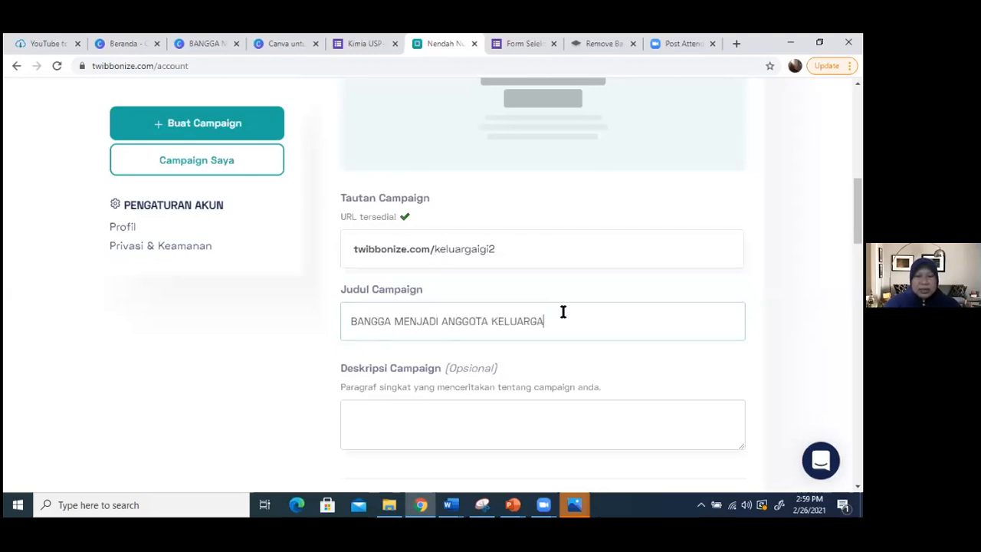
{"action": "type", "text": "IGI"}
- Try to upload the BANGGA MENJADI BAGIAN KELUARGA IGI PNG from Downloads as the campaign frame
{"action": "scroll", "coordinate": [595, 345], "scroll_direction": "down", "scroll_amount": 2}
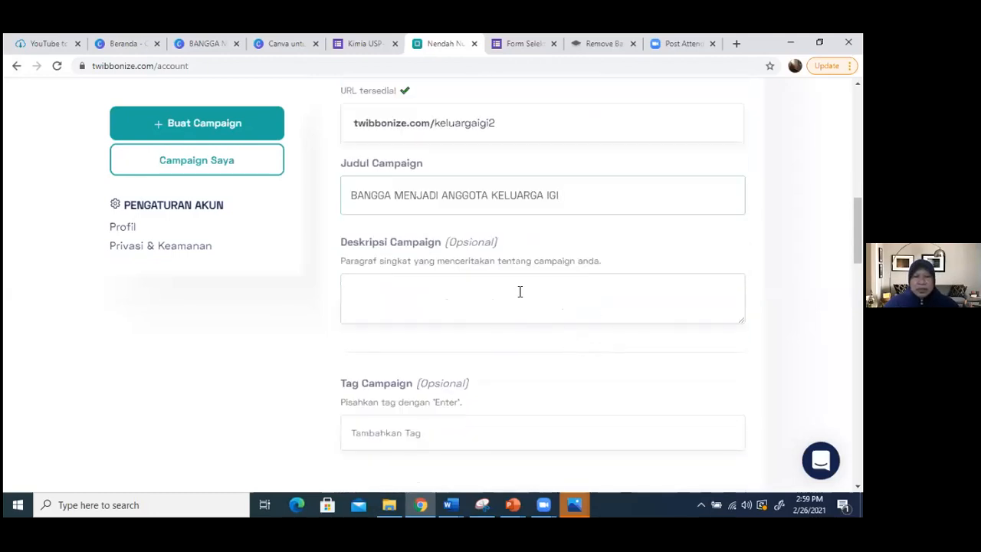
{"action": "scroll", "coordinate": [536, 307], "scroll_direction": "down", "scroll_amount": 1}
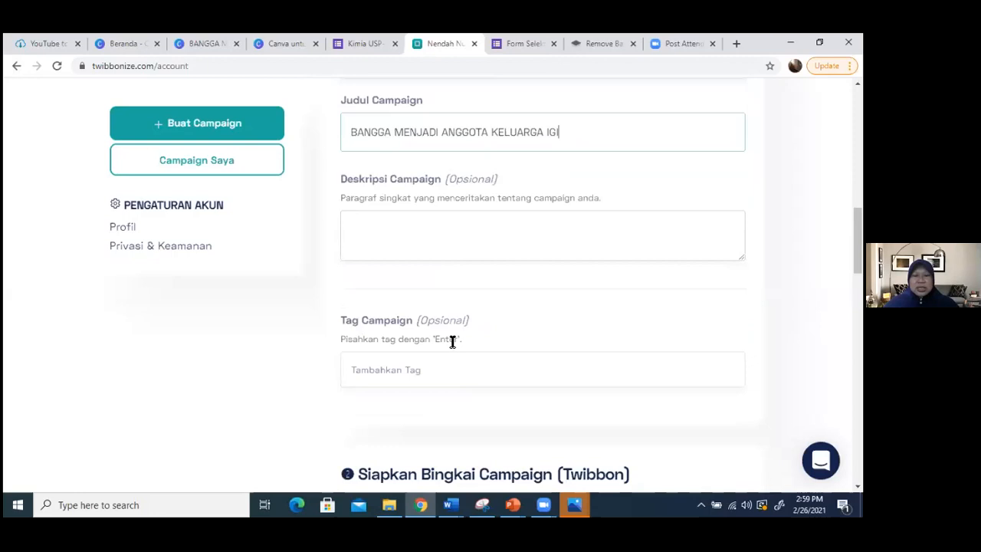
{"action": "scroll", "coordinate": [512, 353], "scroll_direction": "down", "scroll_amount": 5}
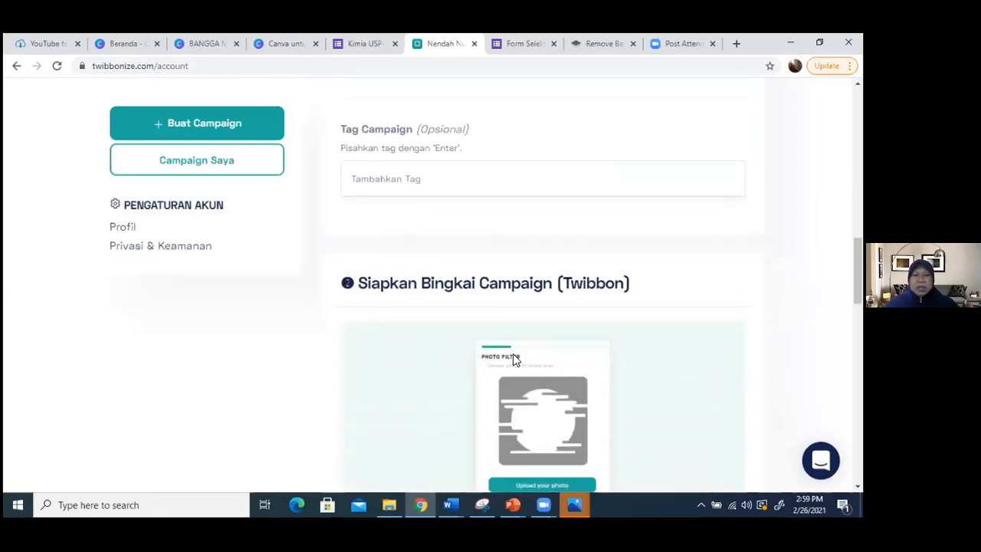
{"action": "scroll", "coordinate": [491, 357], "scroll_direction": "down", "scroll_amount": 3}
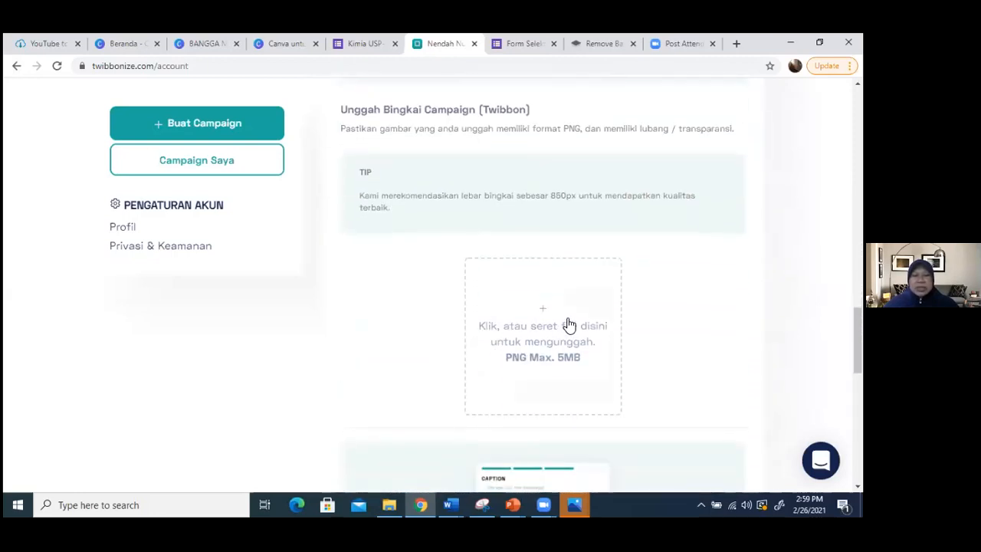
{"action": "left_click", "coordinate": [537, 313]}
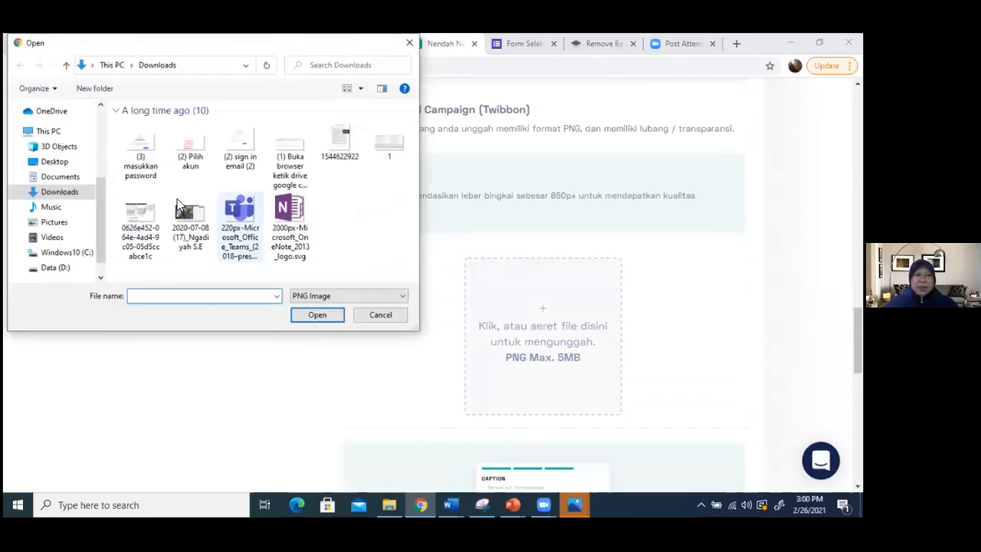
{"action": "left_click", "coordinate": [144, 146]}
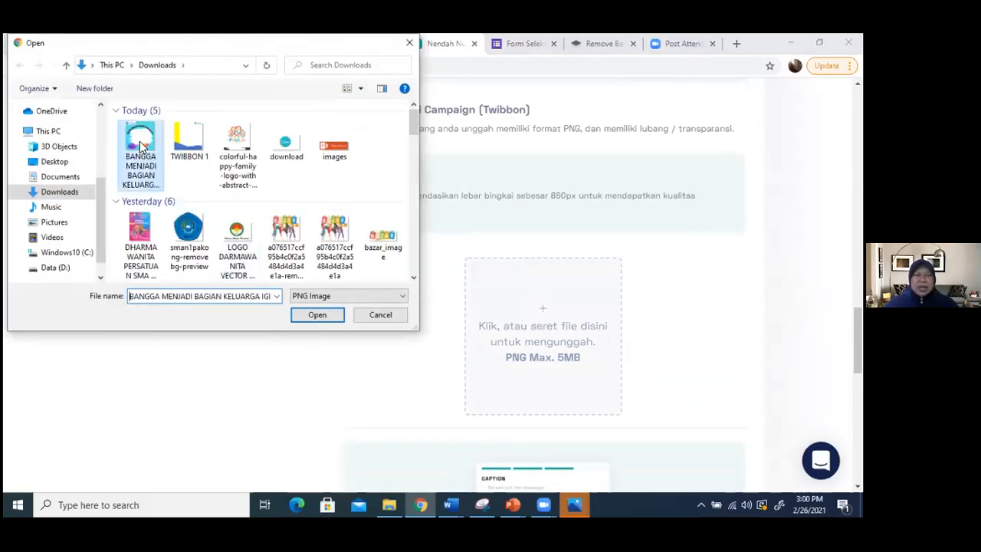
{"action": "left_click", "coordinate": [312, 314]}
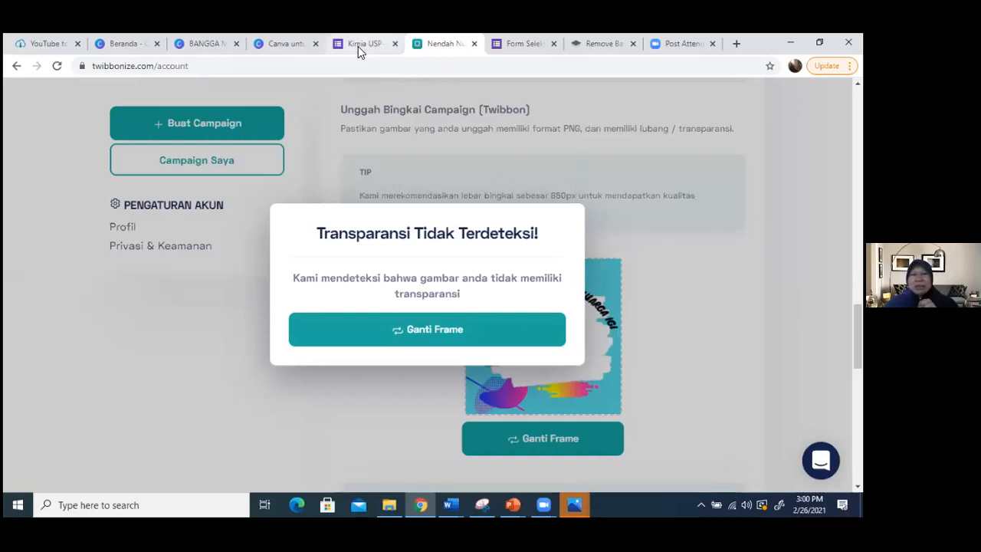
- Search the web for ONLINEPNGTOOL and open the Make PNG Transparent tool on the Online PNG Tools site
{"action": "left_click", "coordinate": [284, 43]}
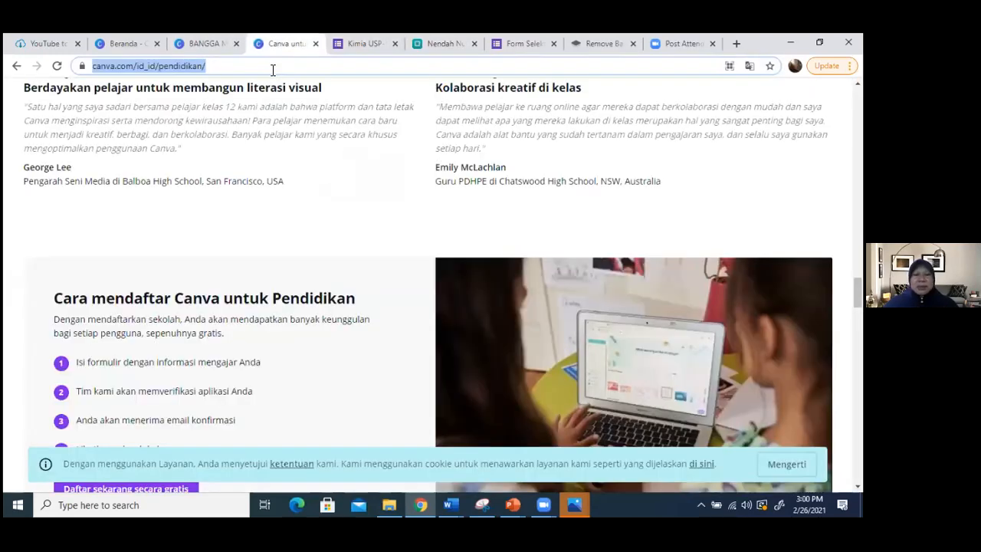
{"action": "type", "text": "ONLINE"}
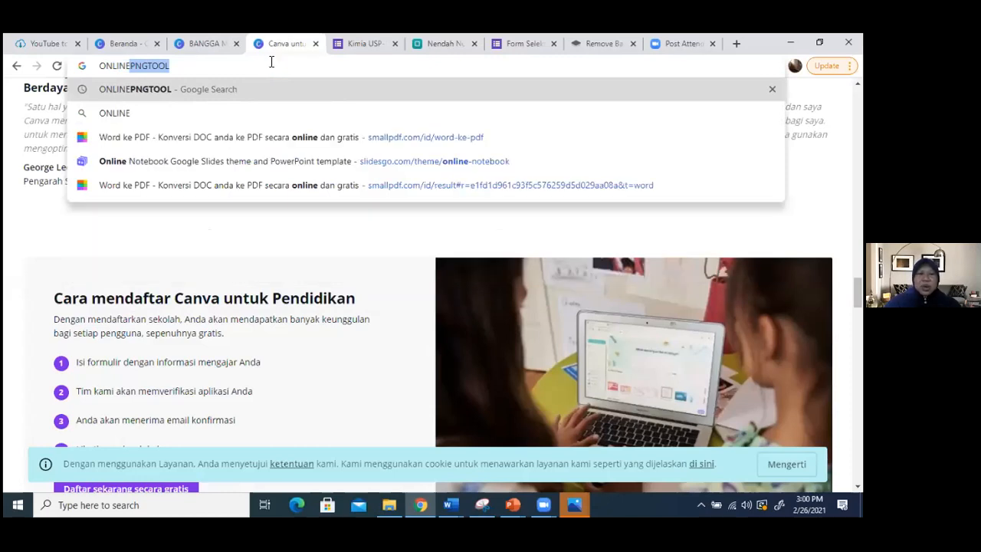
{"action": "key", "text": "Return"}
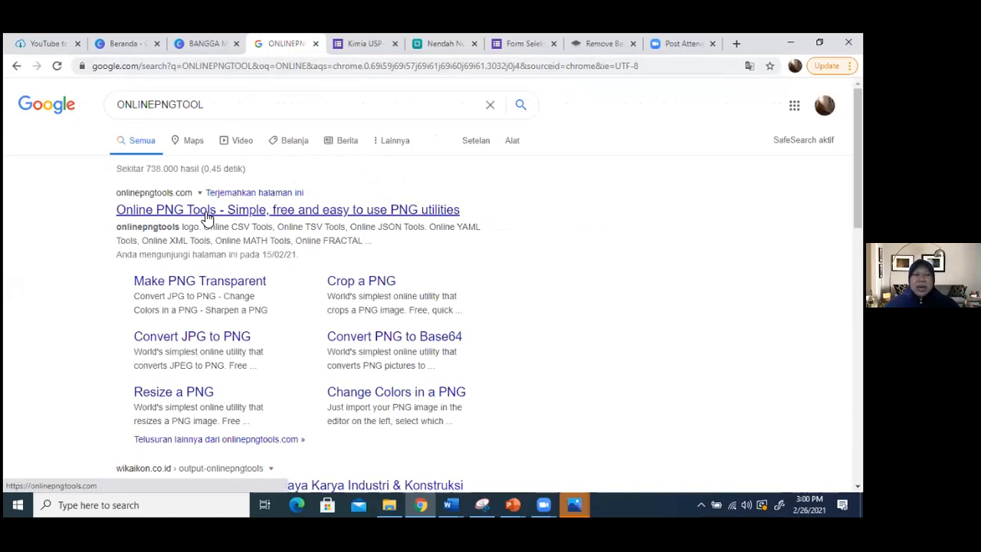
{"action": "left_click", "coordinate": [205, 217]}
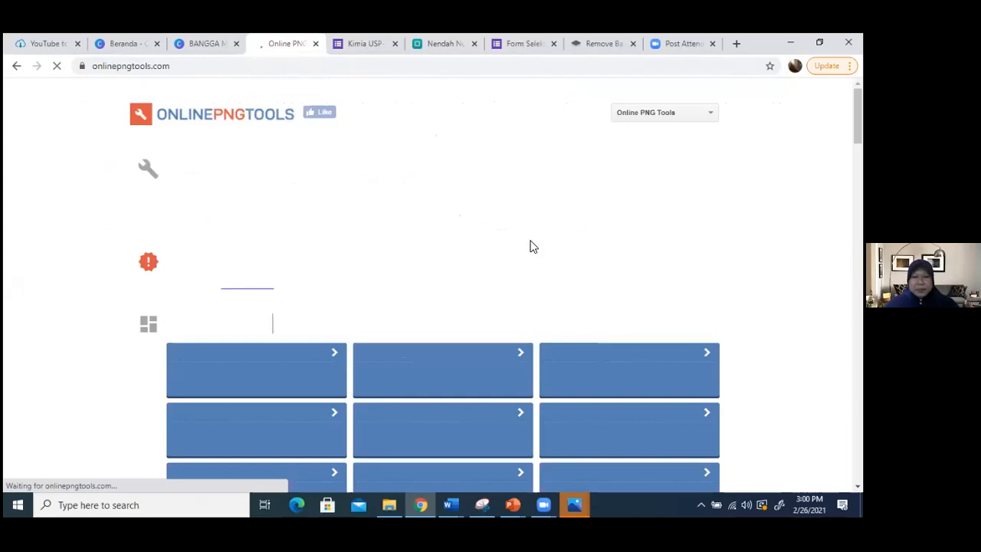
{"action": "scroll", "coordinate": [281, 299], "scroll_direction": "down", "scroll_amount": 1}
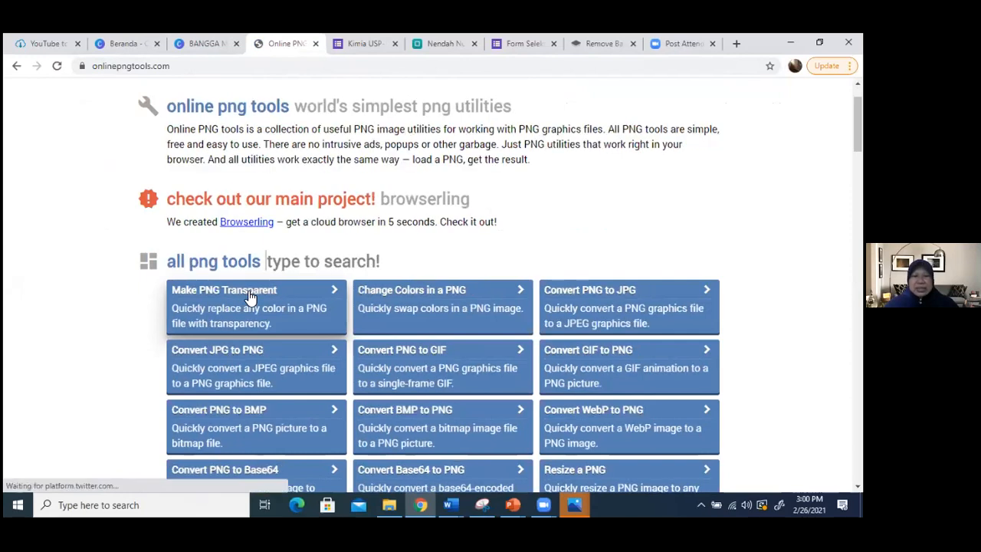
{"action": "left_click", "coordinate": [250, 297]}
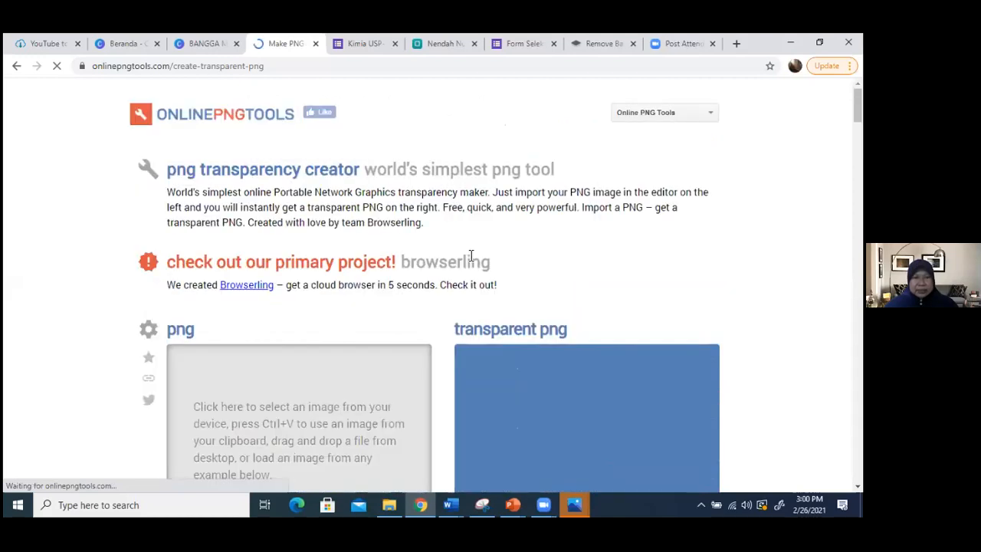
- Import the BANGGA MENJADI BAGIAN KELUARGA IGI image from Downloads into the PNG transparency creator
{"action": "scroll", "coordinate": [442, 253], "scroll_direction": "down", "scroll_amount": 1}
{"action": "scroll", "coordinate": [433, 260], "scroll_direction": "down", "scroll_amount": 1}
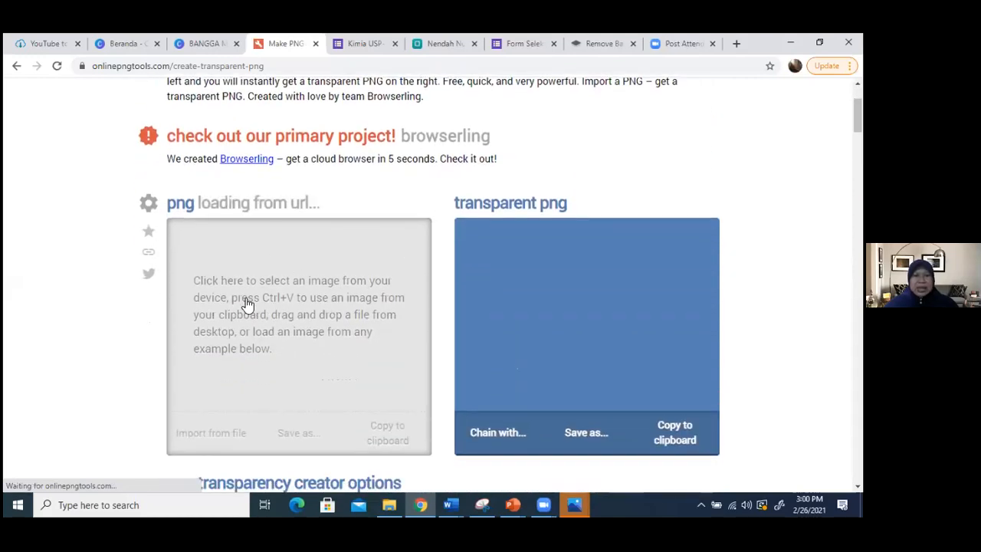
{"action": "left_click", "coordinate": [227, 436]}
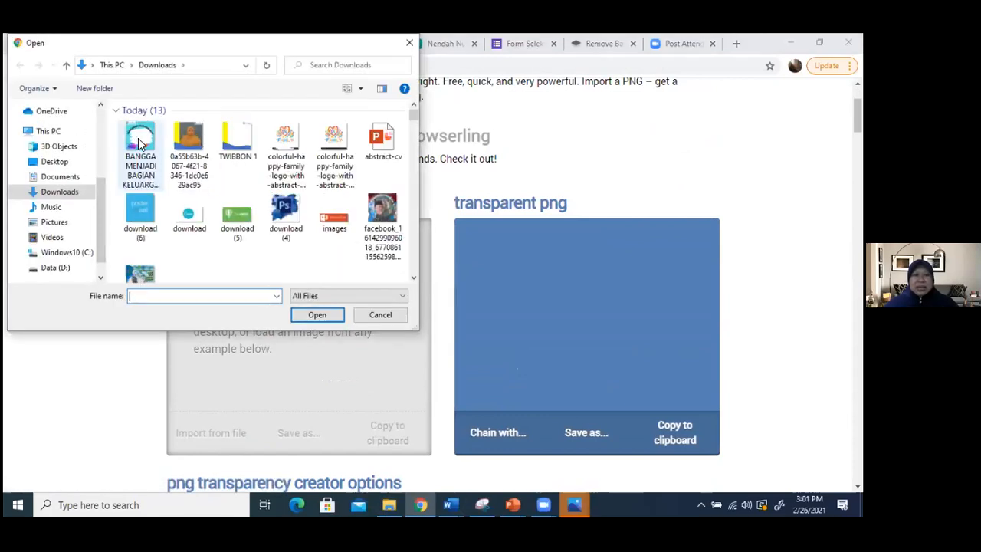
{"action": "left_click", "coordinate": [140, 144]}
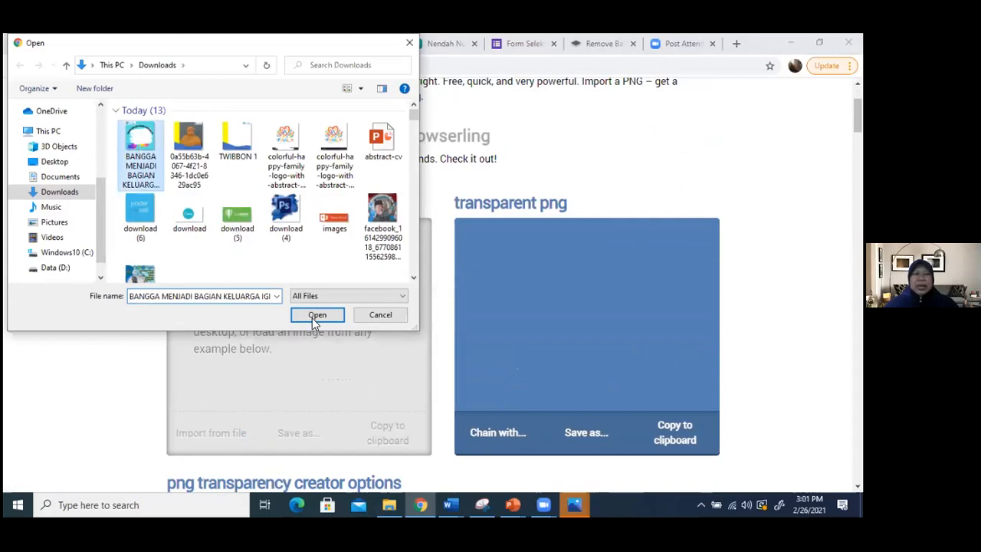
{"action": "left_click", "coordinate": [315, 316]}
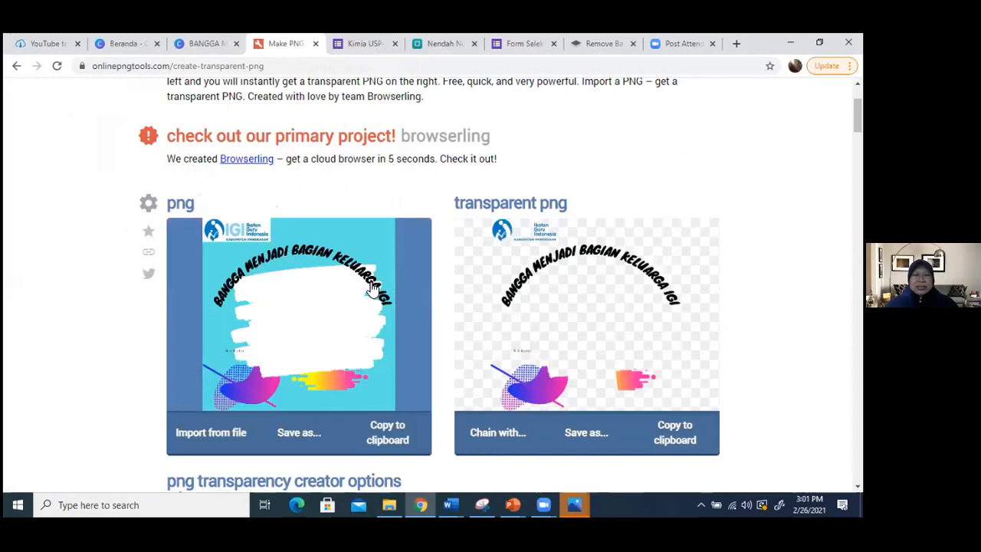
- Check the transparency color options against the preview and download the resulting transparent PNG
{"action": "scroll", "coordinate": [372, 288], "scroll_direction": "down", "scroll_amount": 1}
{"action": "scroll", "coordinate": [372, 288], "scroll_direction": "down", "scroll_amount": 4}
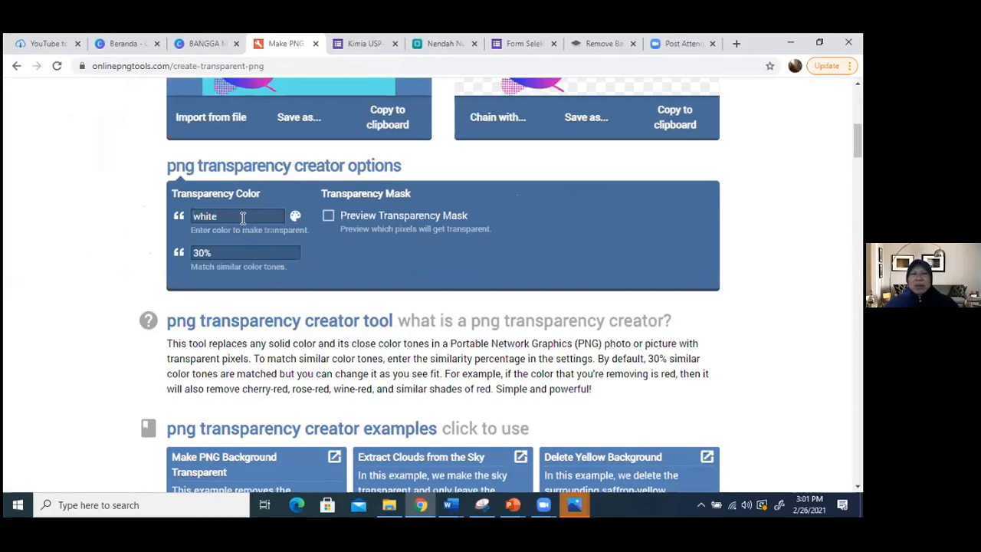
{"action": "scroll", "coordinate": [404, 258], "scroll_direction": "up", "scroll_amount": 2}
{"action": "scroll", "coordinate": [404, 258], "scroll_direction": "up", "scroll_amount": 1}
{"action": "scroll", "coordinate": [401, 257], "scroll_direction": "up", "scroll_amount": 1}
{"action": "scroll", "coordinate": [400, 258], "scroll_direction": "down", "scroll_amount": 1}
{"action": "scroll", "coordinate": [400, 257], "scroll_direction": "up", "scroll_amount": 1}
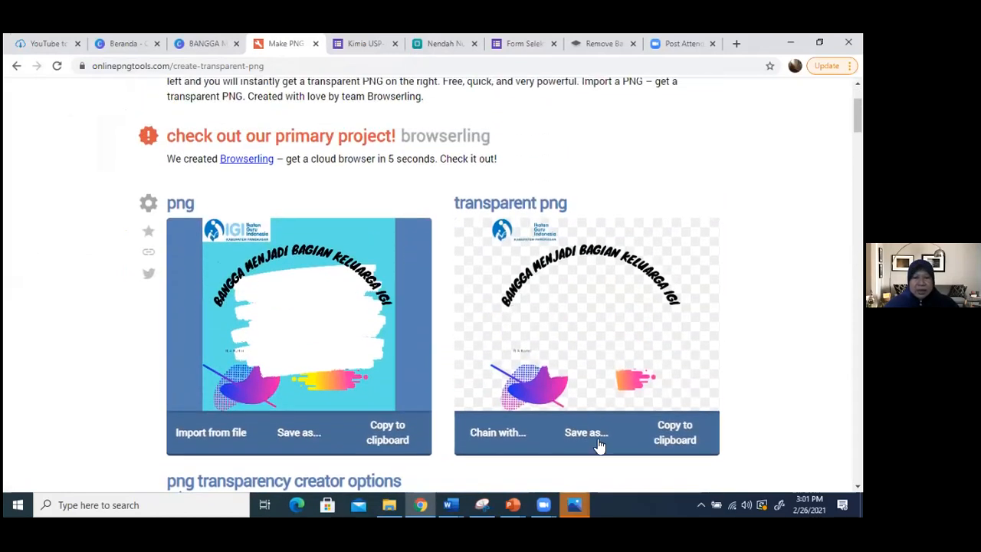
{"action": "left_click", "coordinate": [590, 440]}
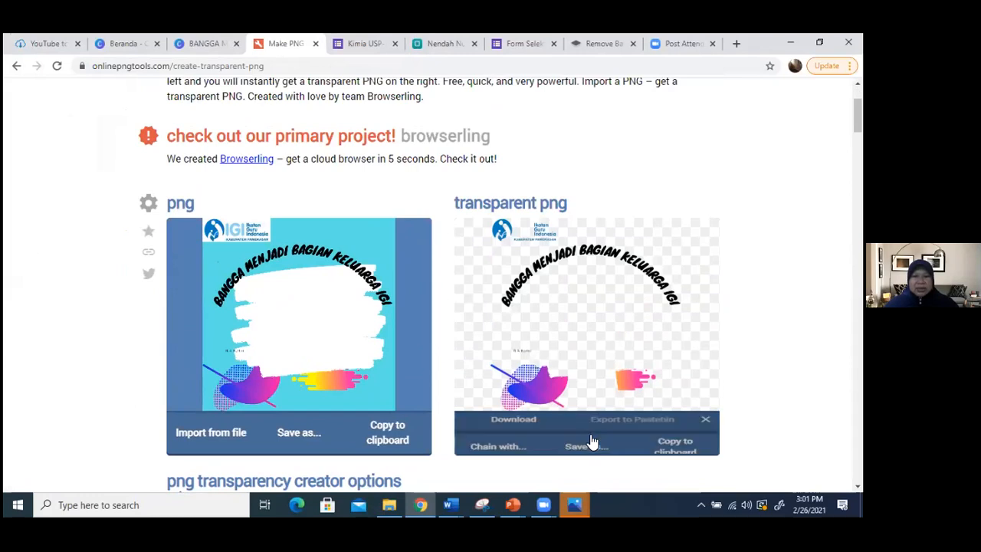
{"action": "left_click", "coordinate": [520, 433]}
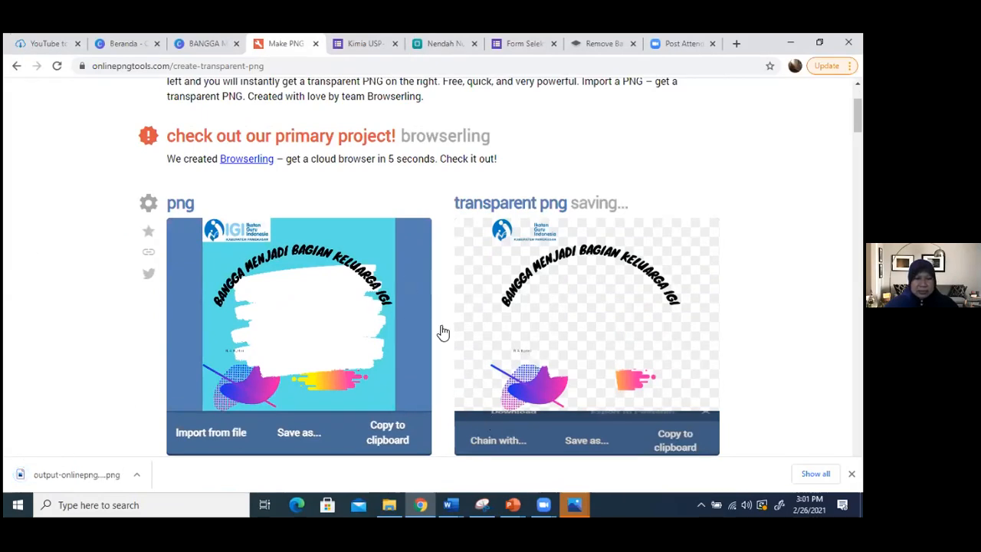
- Return to the Twibbonize campaign form and replace the rejected frame with the output-onlinepngtools PNG from Downloads
{"action": "scroll", "coordinate": [441, 331], "scroll_direction": "down", "scroll_amount": 5}
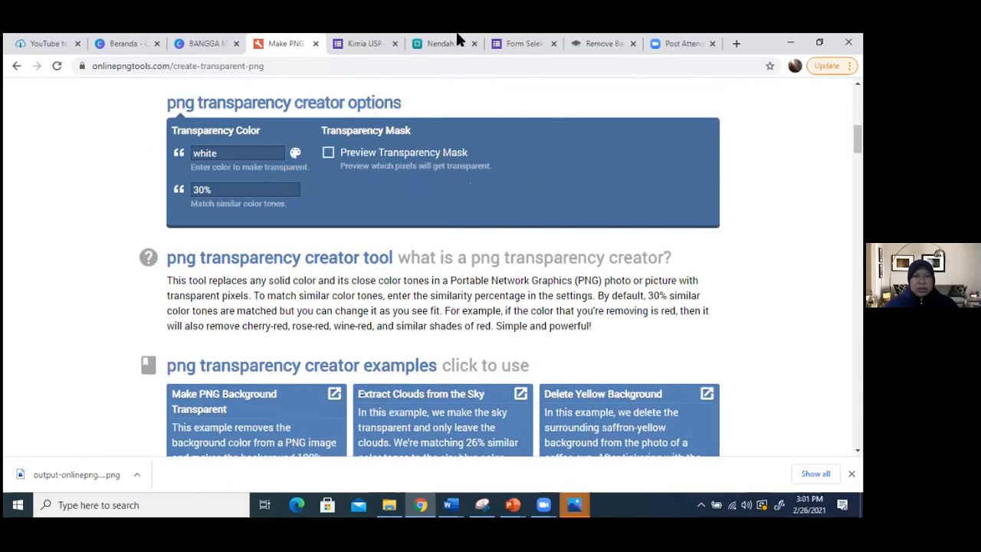
{"action": "left_click", "coordinate": [449, 45]}
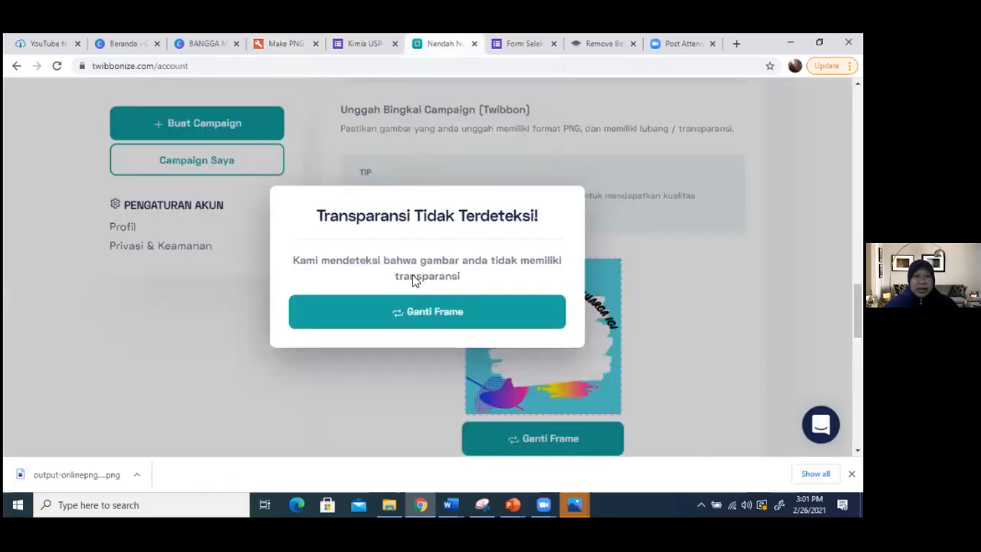
{"action": "left_click", "coordinate": [433, 313]}
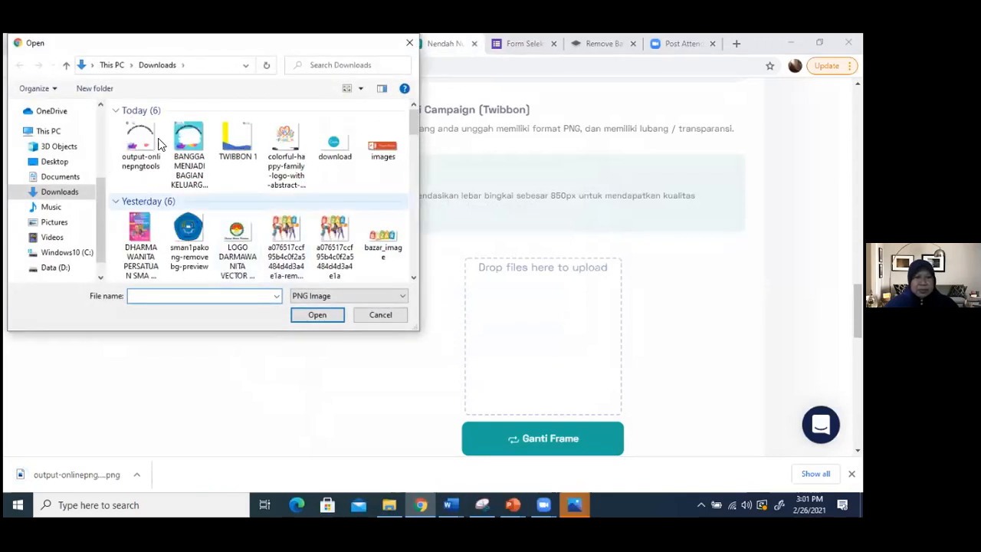
{"action": "left_click", "coordinate": [133, 136]}
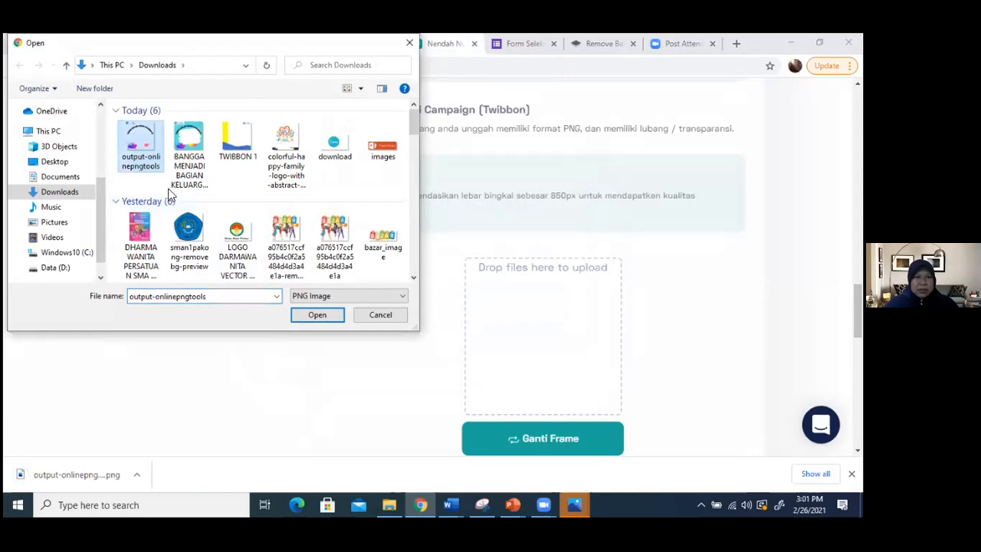
{"action": "left_click", "coordinate": [324, 314]}
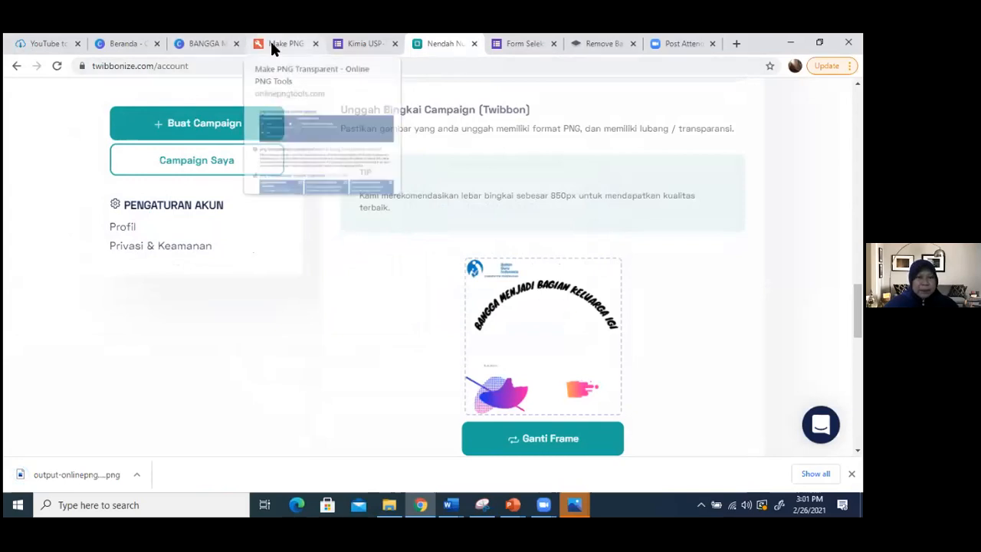
- Switch to the Canva design, change its background to the brown glitter texture, and download it as a PNG
{"action": "left_click", "coordinate": [207, 43]}
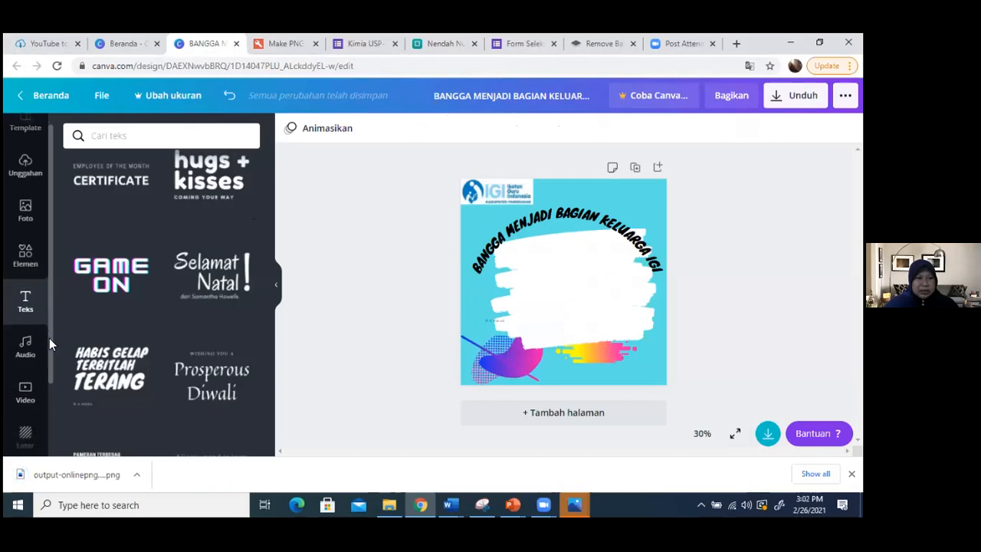
{"action": "scroll", "coordinate": [46, 345], "scroll_direction": "down", "scroll_amount": 2}
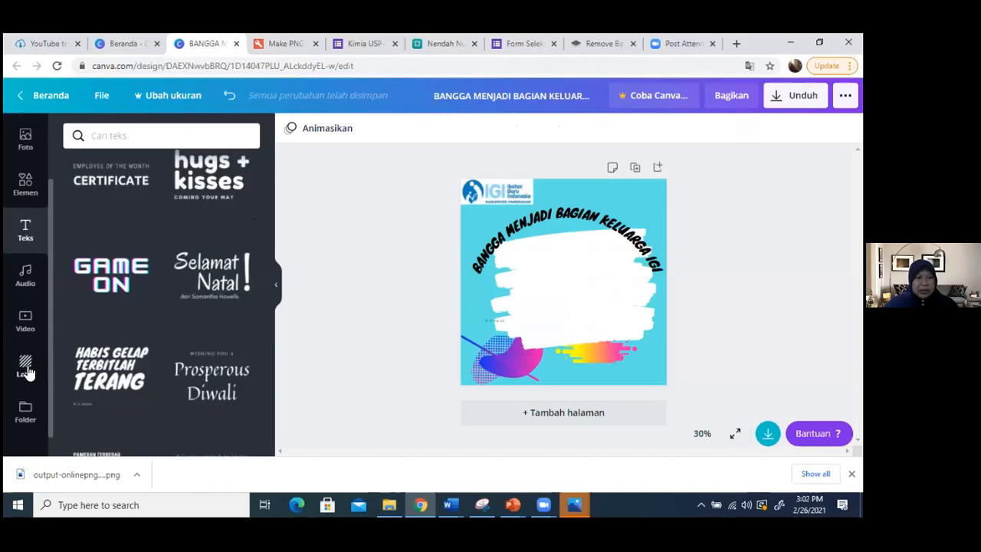
{"action": "left_click", "coordinate": [25, 366]}
{"action": "scroll", "coordinate": [126, 234], "scroll_direction": "up", "scroll_amount": 5}
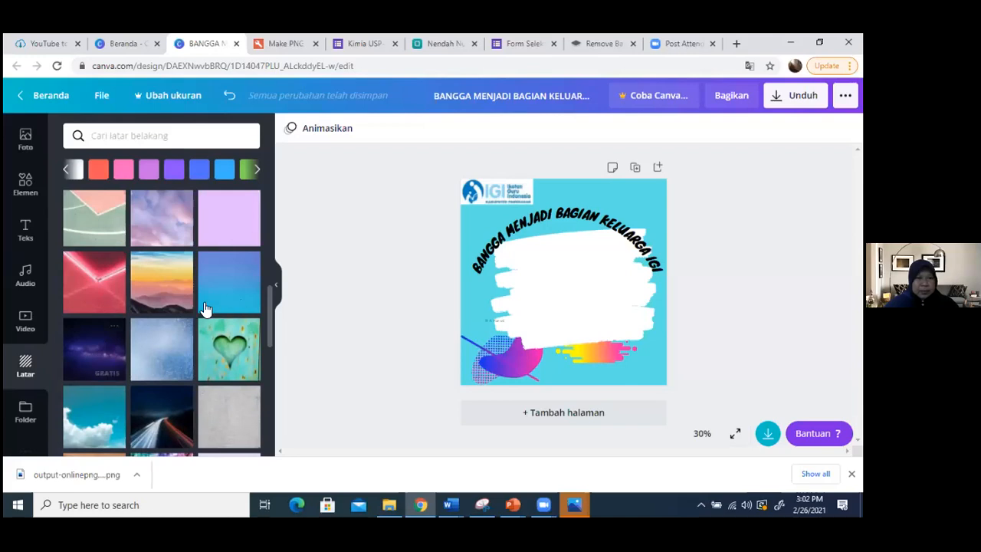
{"action": "scroll", "coordinate": [138, 344], "scroll_direction": "up", "scroll_amount": 3}
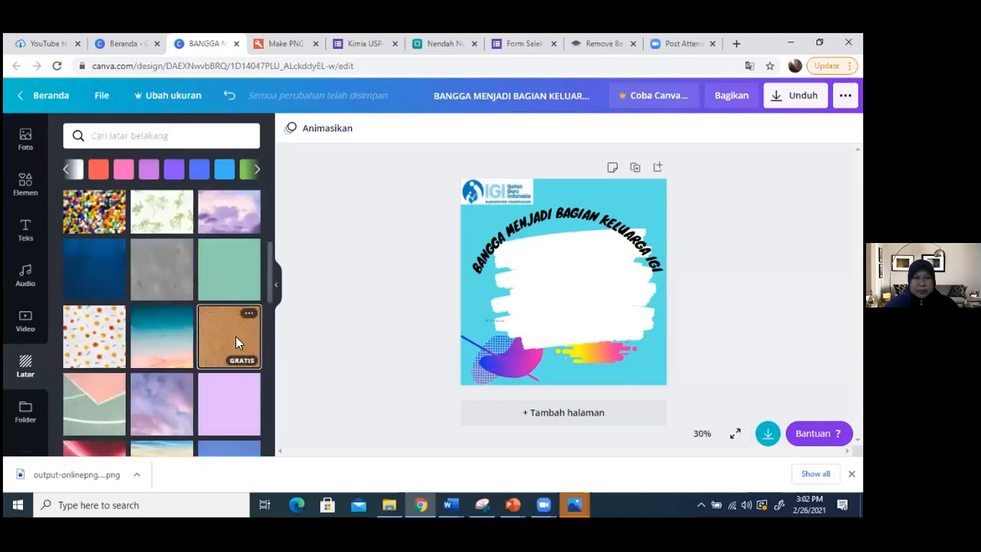
{"action": "scroll", "coordinate": [237, 343], "scroll_direction": "up", "scroll_amount": 2}
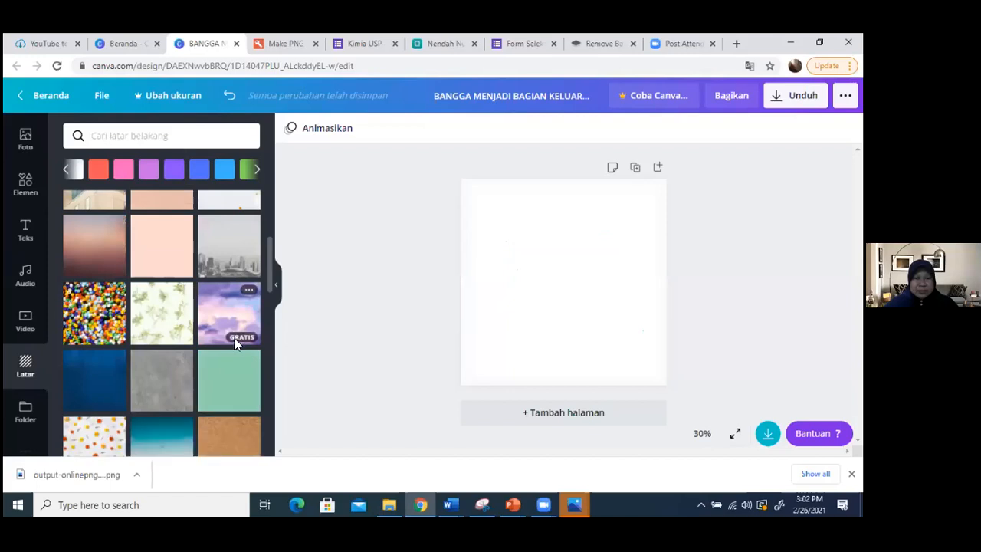
{"action": "key", "text": "ctrl+z"}
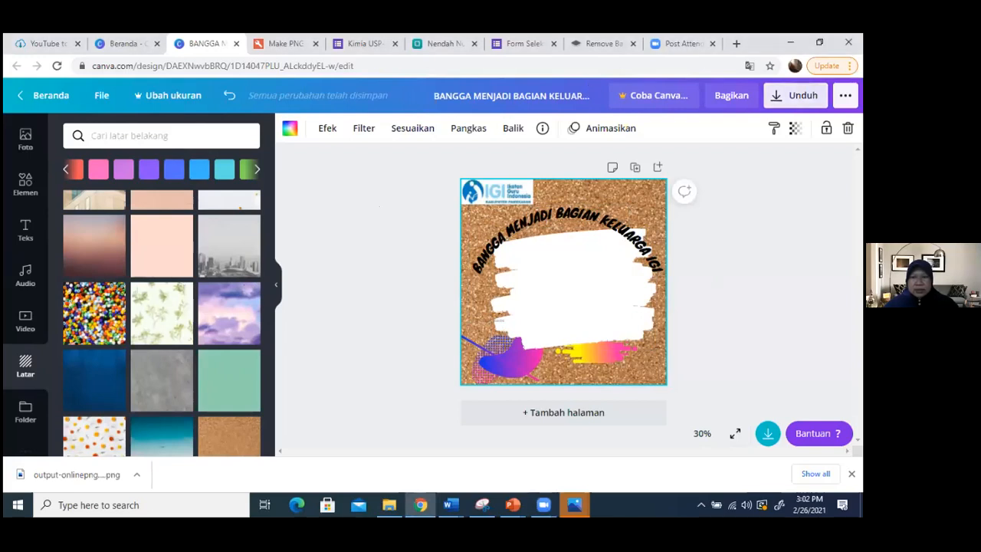
{"action": "left_click", "coordinate": [796, 95]}
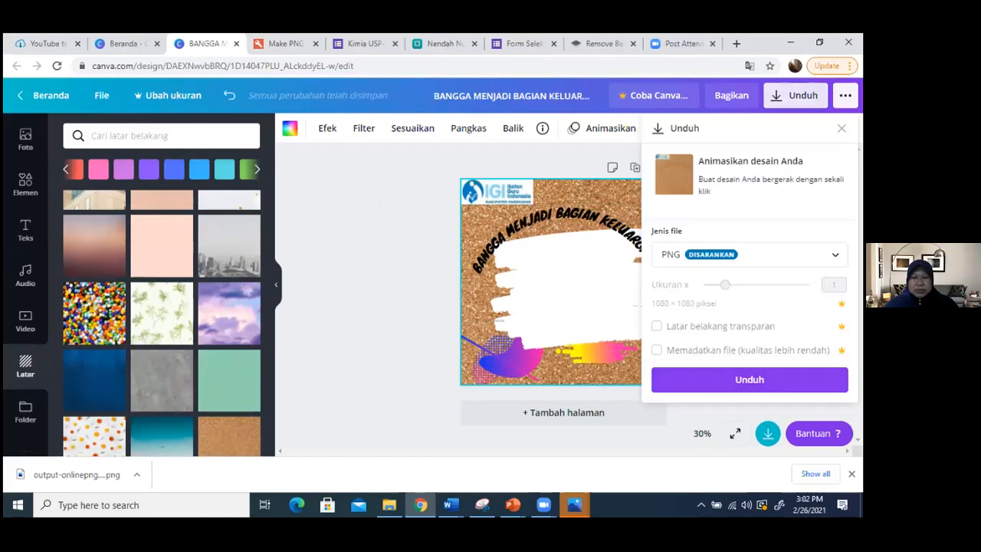
{"action": "left_click", "coordinate": [749, 380]}
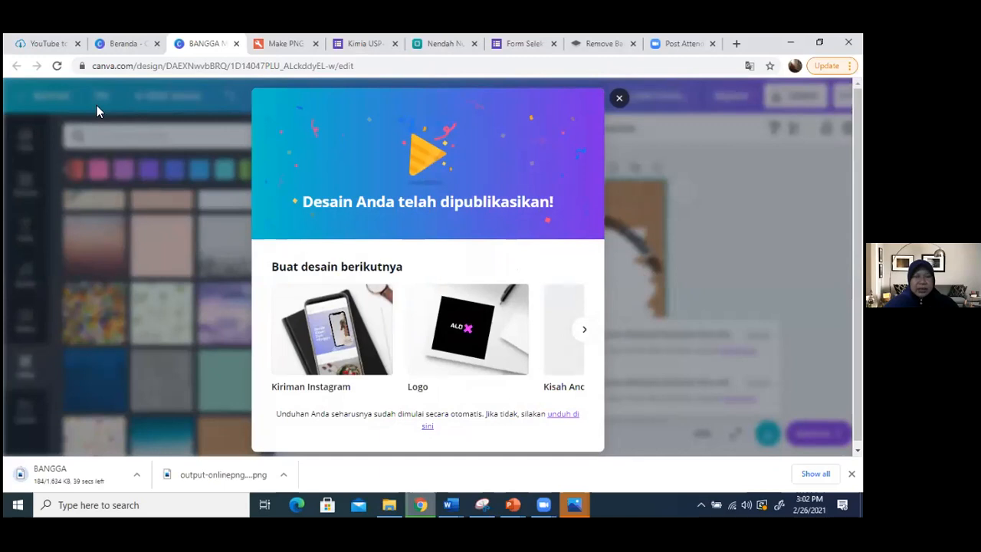
- Import the brown-background BANGGA MENJADI BAGIAN KELUARGA IGI image from Downloads into the Online PNG Tools transparency creator and download the transparent PNG
{"action": "key", "text": "ctrl+Tab"}
{"action": "scroll", "coordinate": [191, 234], "scroll_direction": "up", "scroll_amount": 5}
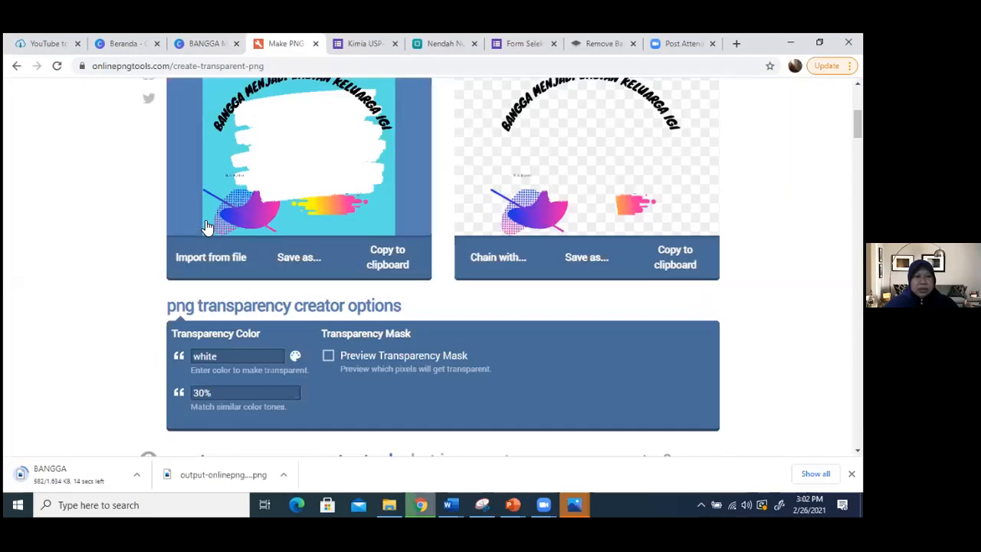
{"action": "left_click", "coordinate": [214, 370]}
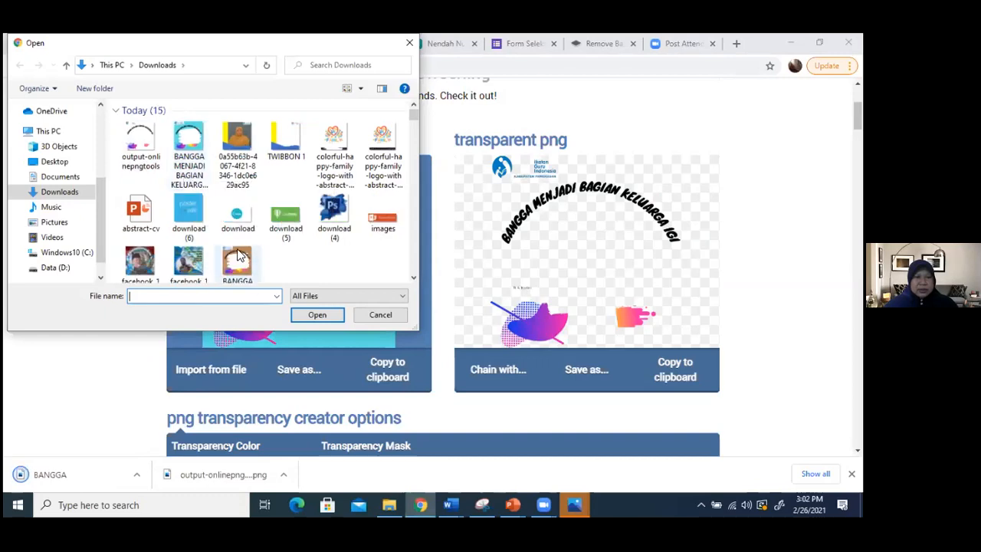
{"action": "scroll", "coordinate": [246, 253], "scroll_direction": "down", "scroll_amount": 3}
{"action": "scroll", "coordinate": [237, 242], "scroll_direction": "up", "scroll_amount": 2}
{"action": "scroll", "coordinate": [238, 242], "scroll_direction": "up", "scroll_amount": 2}
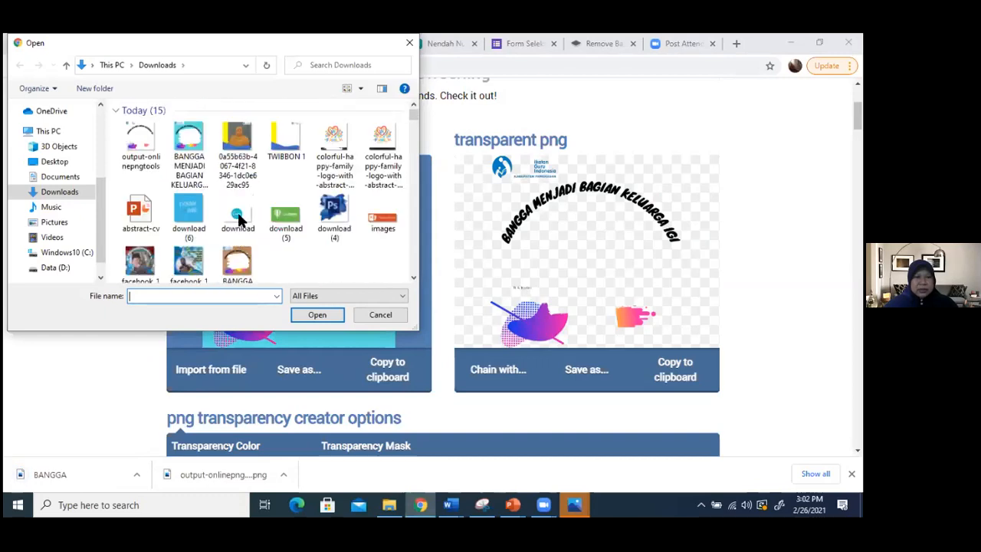
{"action": "scroll", "coordinate": [238, 219], "scroll_direction": "down", "scroll_amount": 1}
{"action": "left_click", "coordinate": [236, 225]}
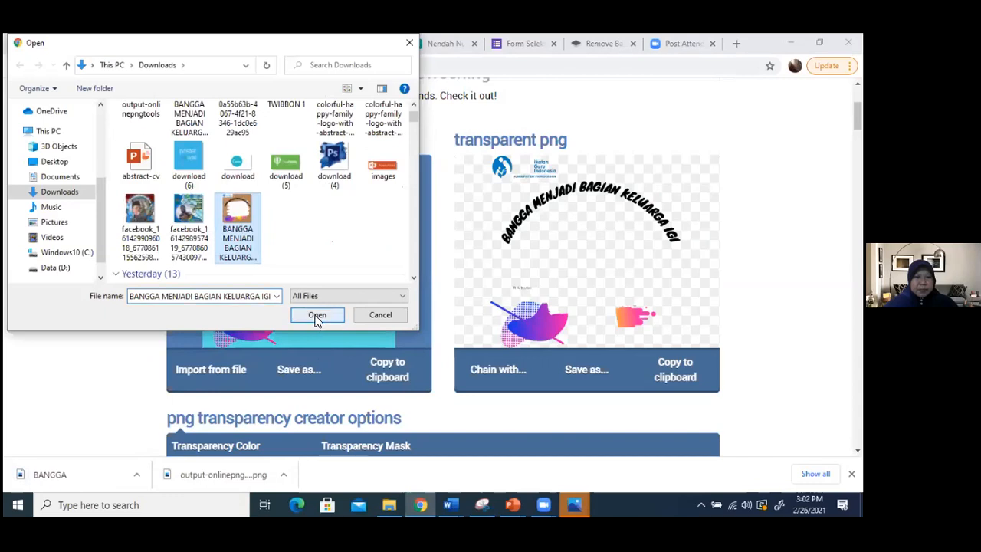
{"action": "left_click", "coordinate": [320, 317]}
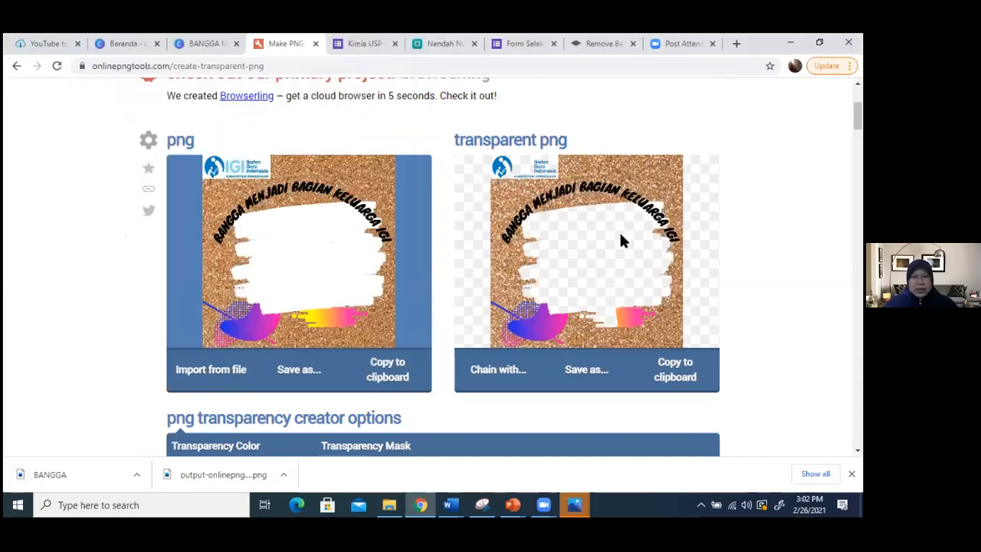
{"action": "left_click", "coordinate": [587, 370]}
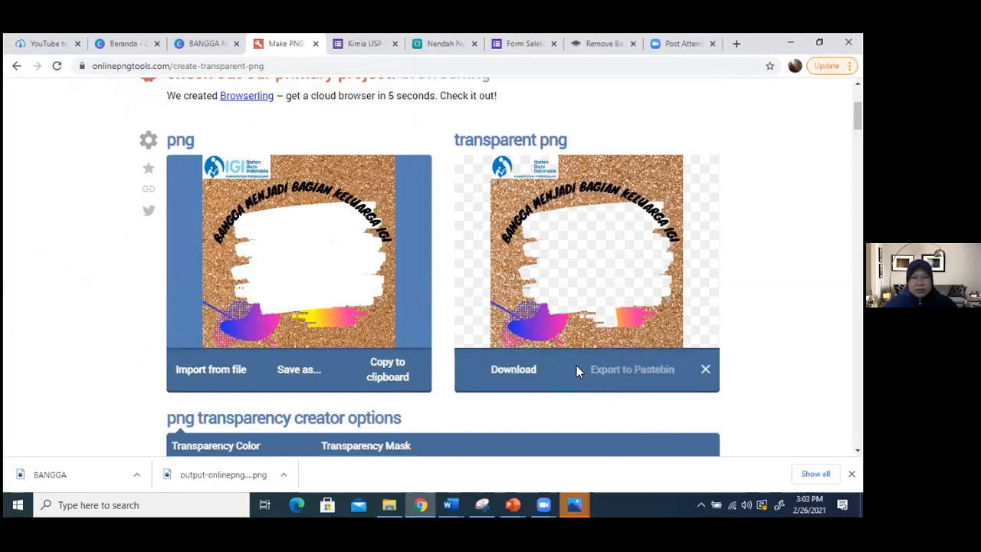
{"action": "left_click", "coordinate": [512, 371]}
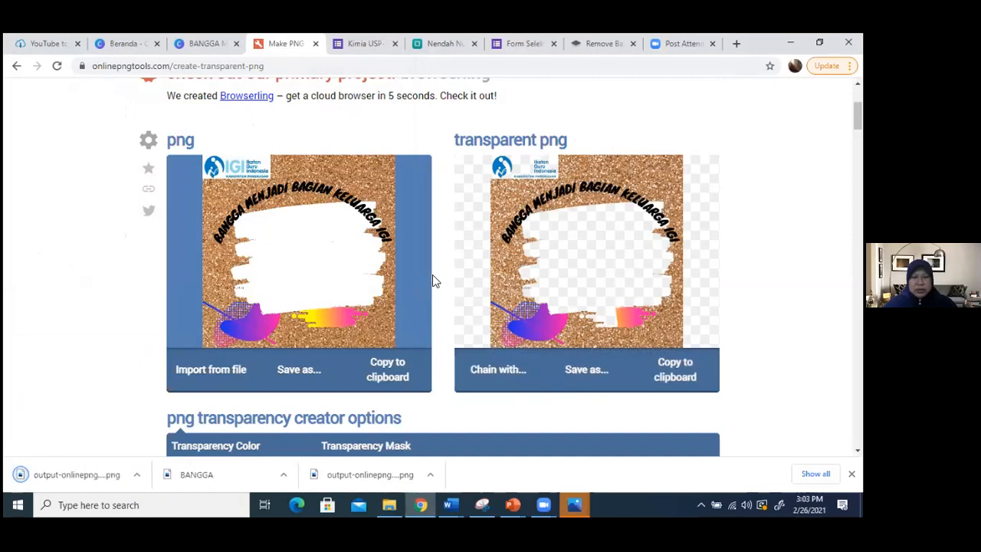
- Replace the Twibbonize campaign frame with output-onlinepngtools (1) from Downloads
{"action": "left_click", "coordinate": [448, 46]}
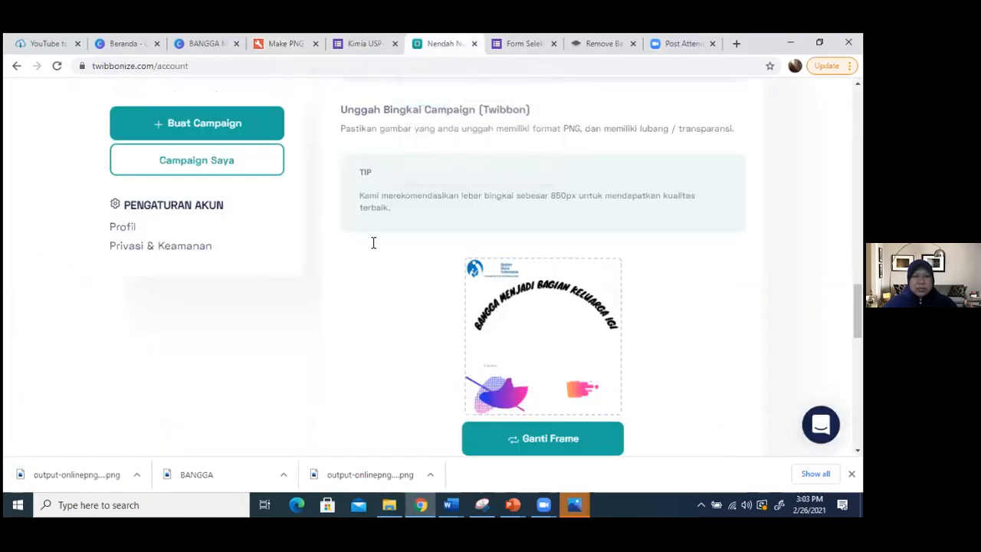
{"action": "left_click", "coordinate": [544, 439]}
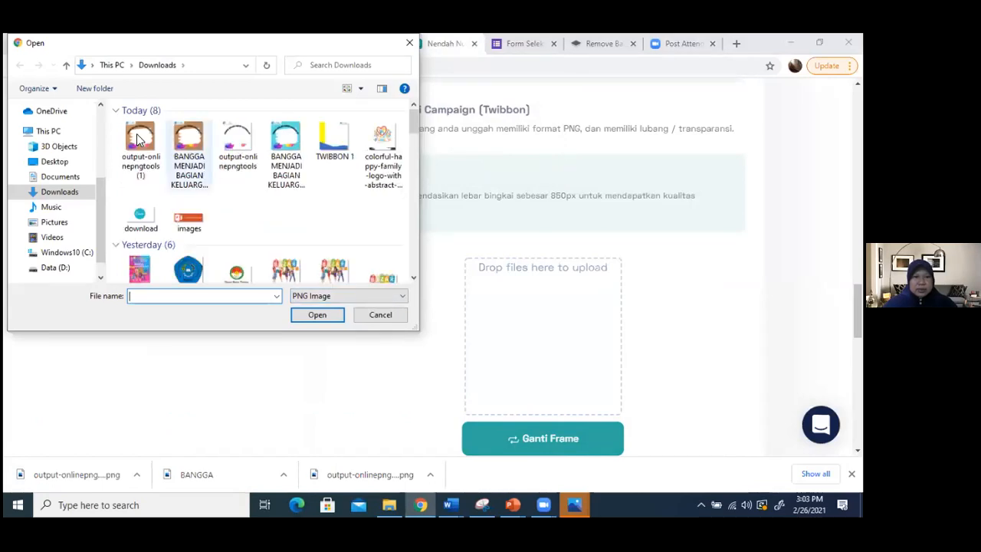
{"action": "left_click", "coordinate": [138, 138]}
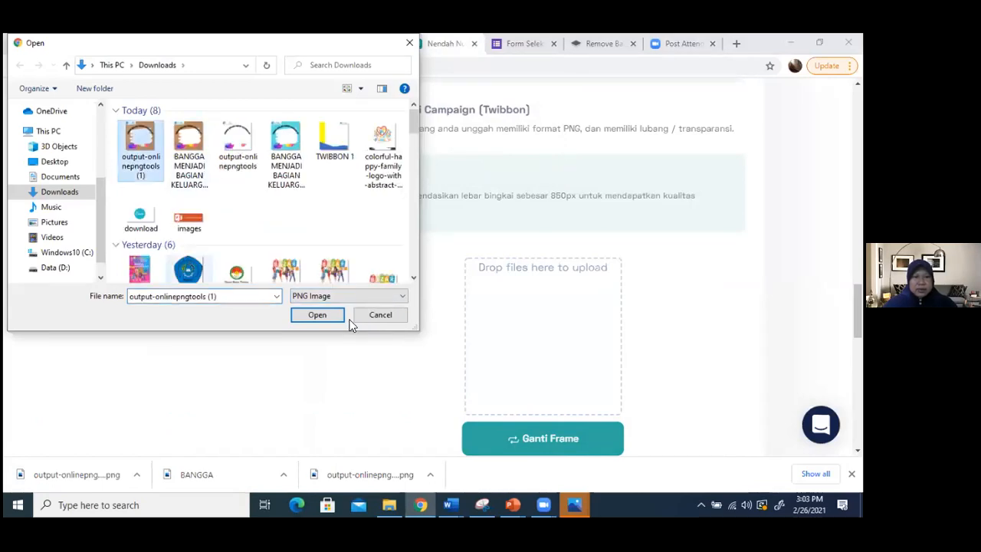
{"action": "left_click", "coordinate": [309, 316]}
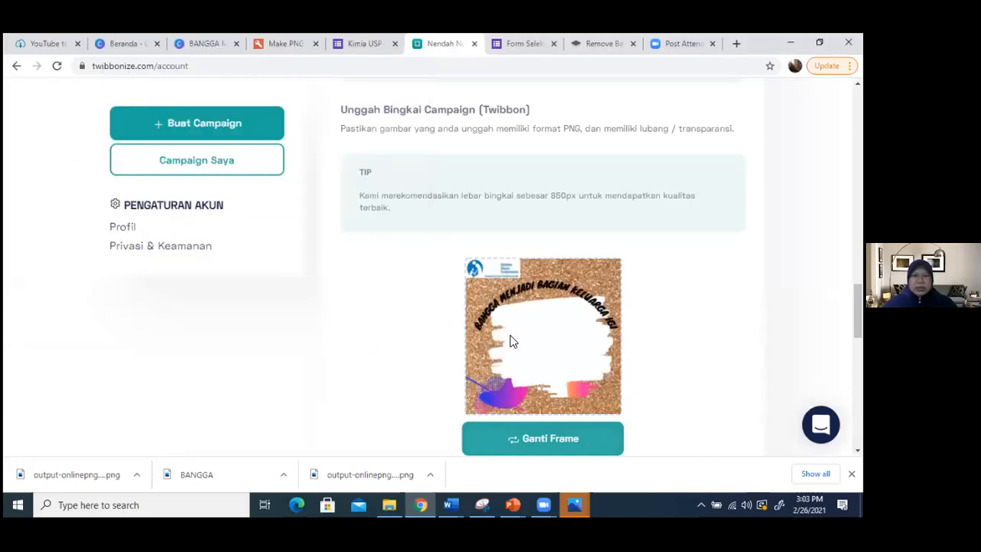
- Publish the campaign with the optional post caption left empty
{"action": "scroll", "coordinate": [513, 342], "scroll_direction": "down", "scroll_amount": 2}
{"action": "scroll", "coordinate": [502, 340], "scroll_direction": "down", "scroll_amount": 4}
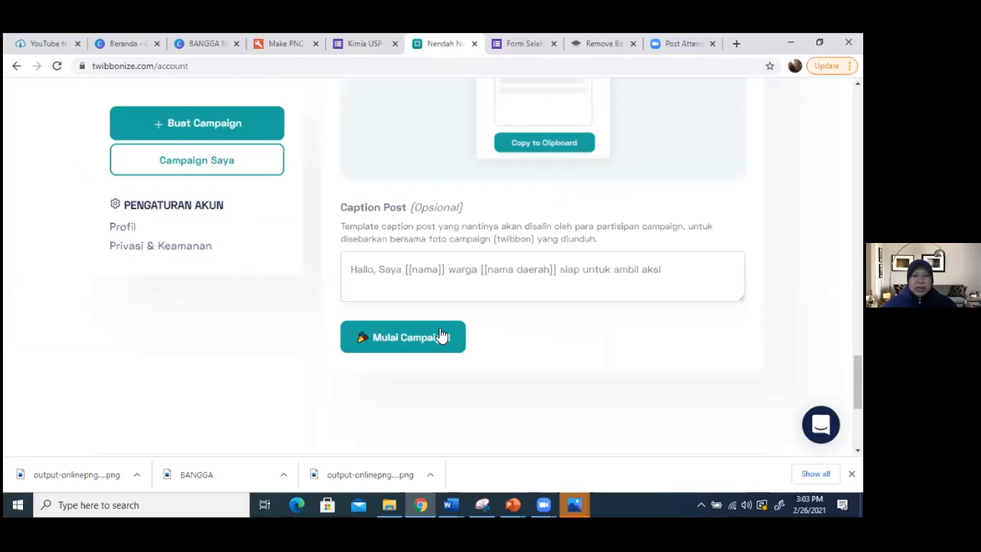
{"action": "left_click", "coordinate": [442, 329]}
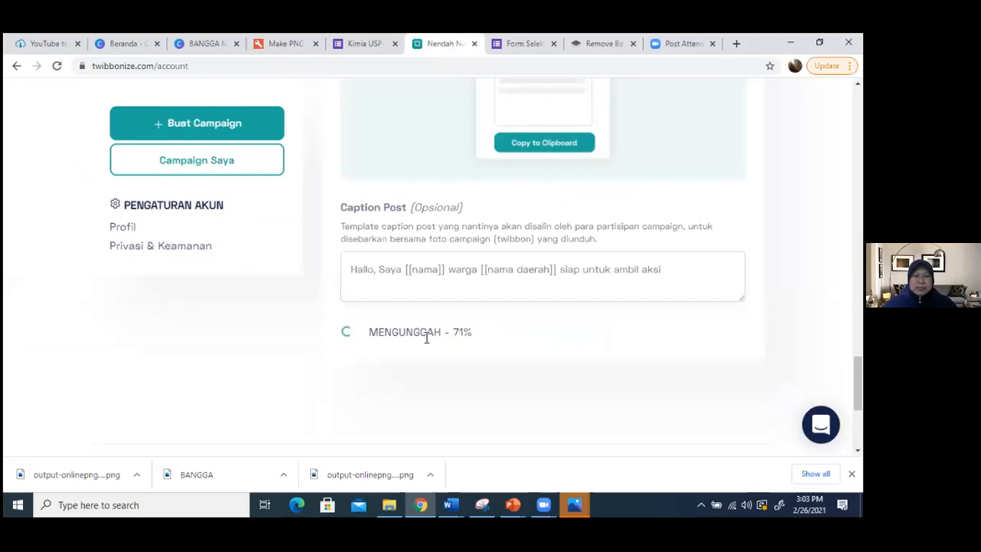
{"action": "scroll", "coordinate": [535, 349], "scroll_direction": "down", "scroll_amount": 3}
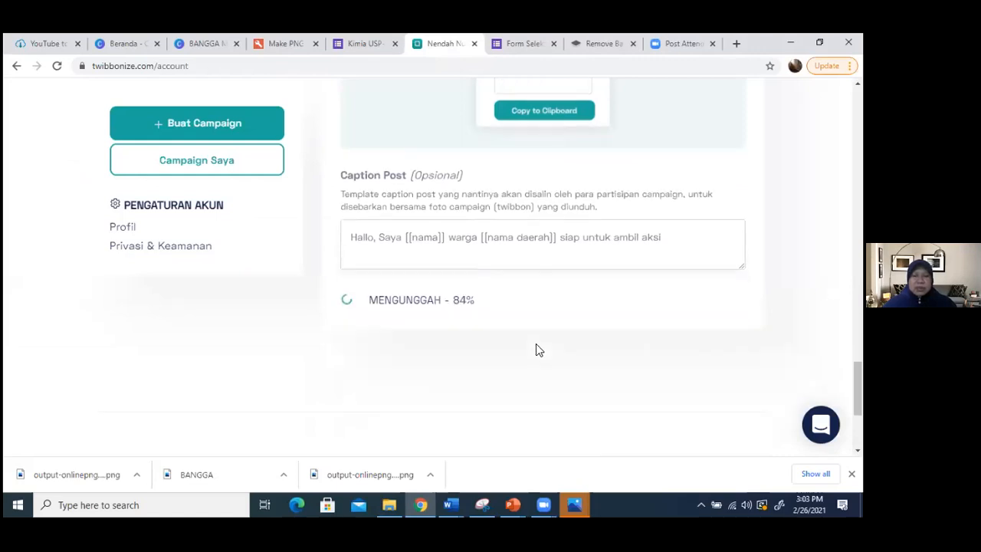
{"action": "scroll", "coordinate": [535, 349], "scroll_direction": "up", "scroll_amount": 3}
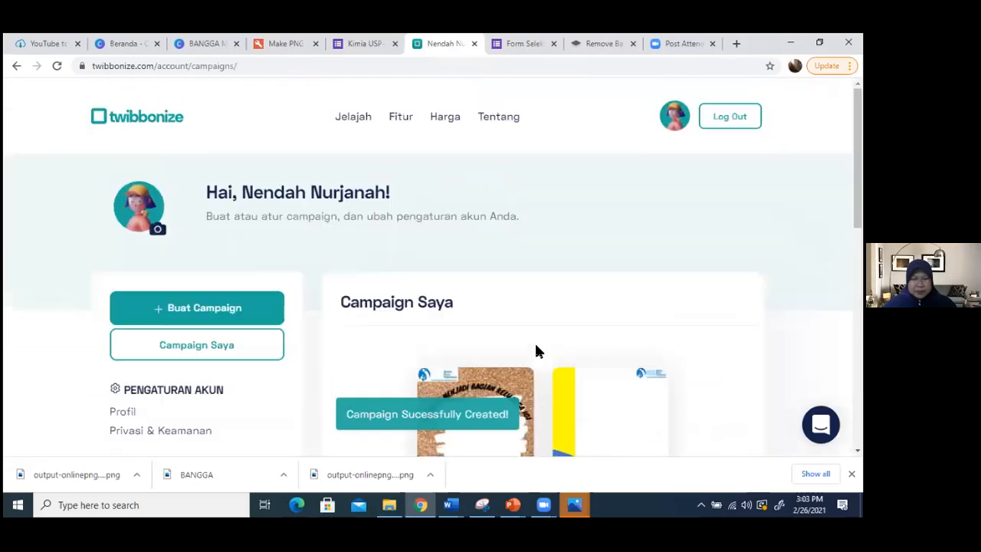
- Copy the URL of the BANGGA MENJADI ANGGOTA KELUARGA IGI campaign from the campaign list
{"action": "scroll", "coordinate": [479, 268], "scroll_direction": "down", "scroll_amount": 4}
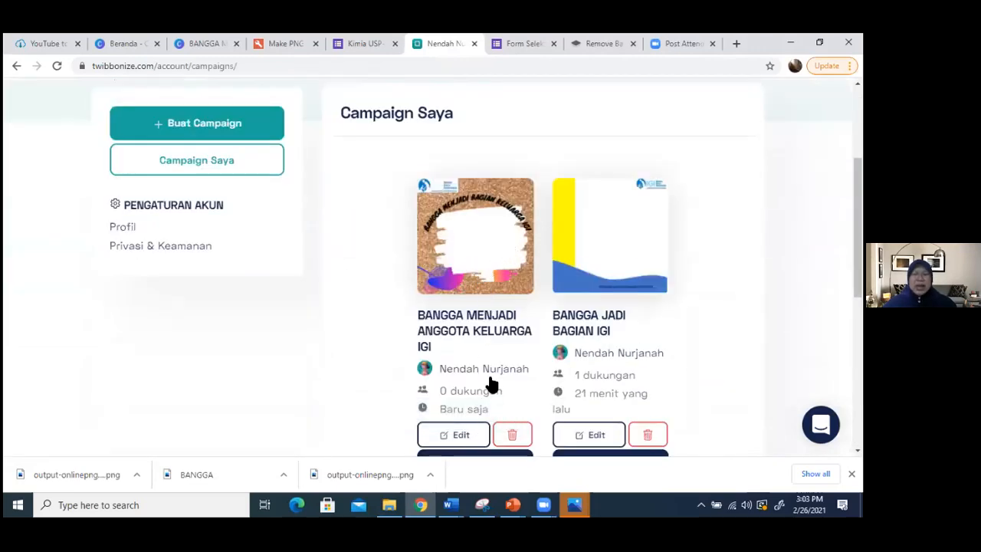
{"action": "scroll", "coordinate": [493, 369], "scroll_direction": "down", "scroll_amount": 1}
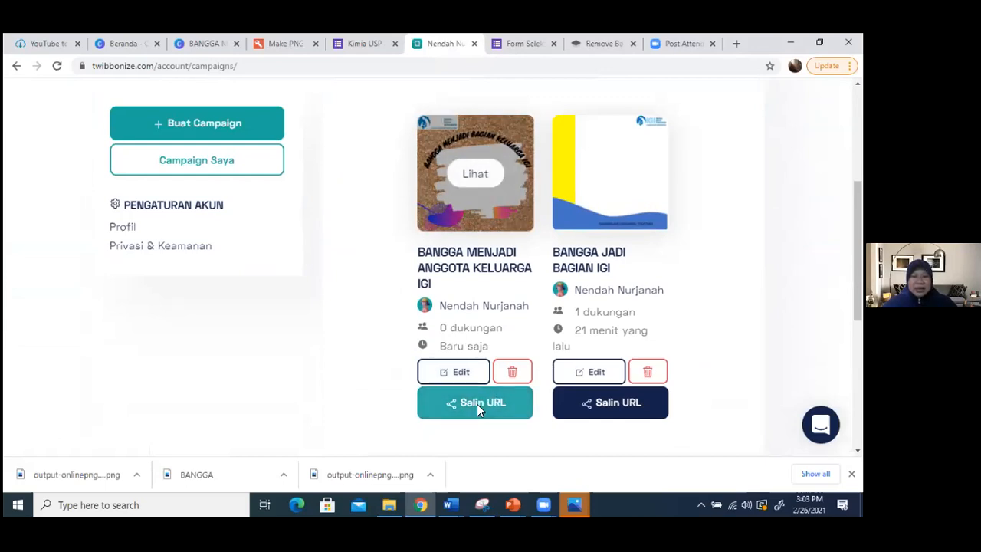
{"action": "left_click", "coordinate": [476, 403]}
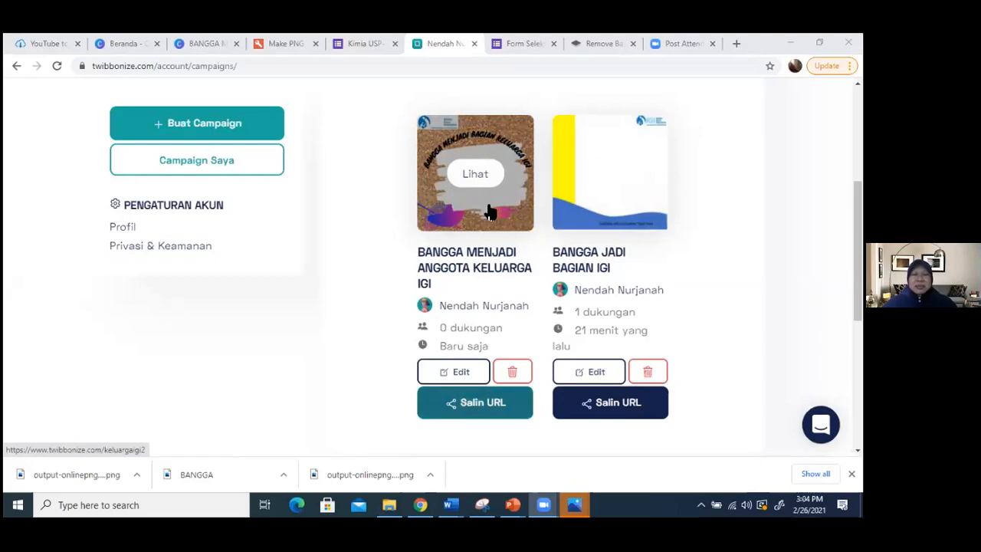
{"action": "left_click", "coordinate": [476, 173]}
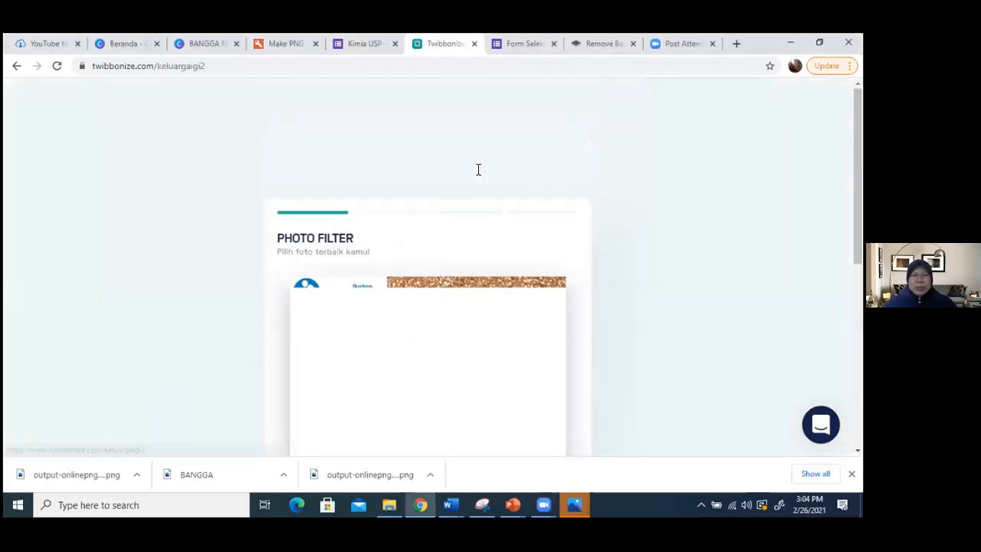
{"action": "scroll", "coordinate": [536, 297], "scroll_direction": "down", "scroll_amount": 4}
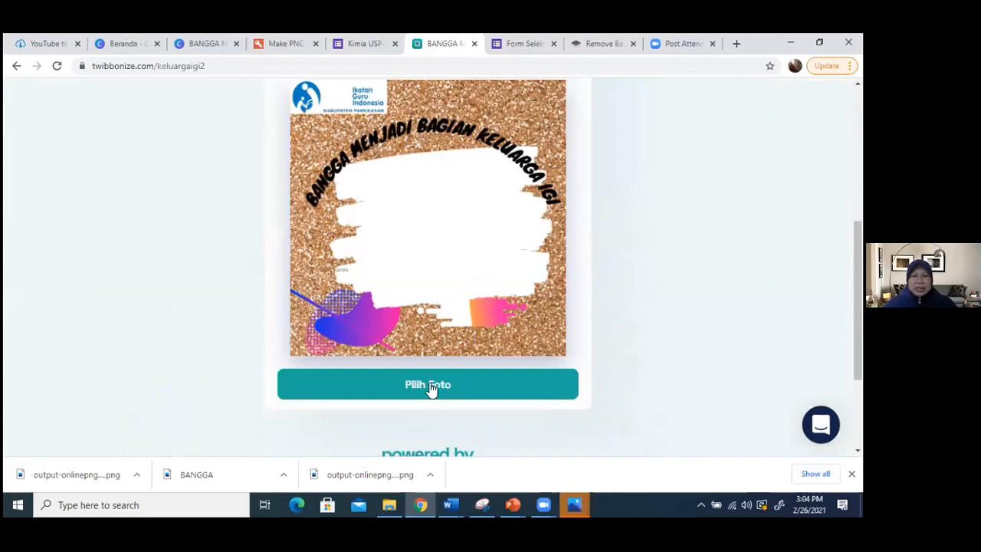
{"action": "left_click", "coordinate": [432, 387]}
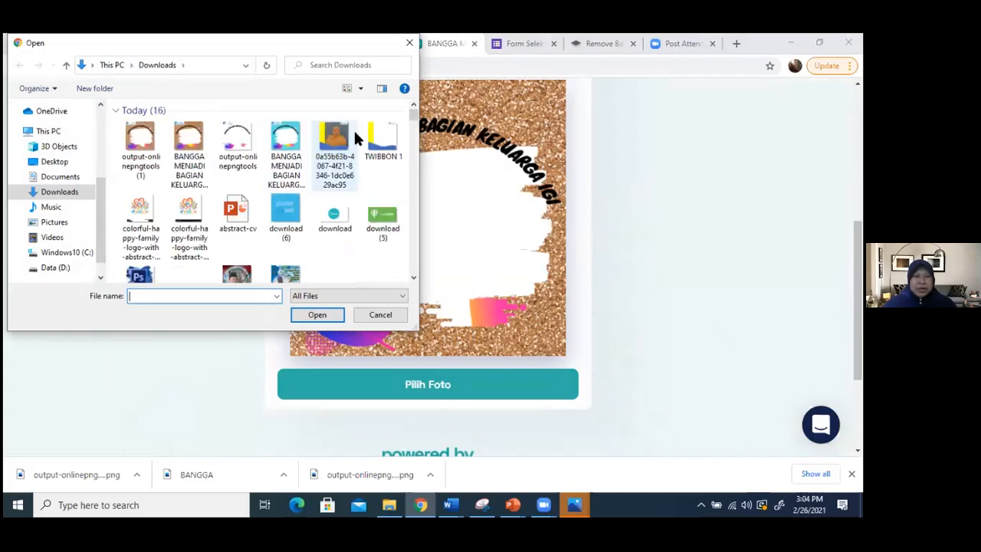
{"action": "left_click_drag", "start_coordinate": [415, 123], "coordinate": [406, 161]}
{"action": "scroll", "coordinate": [406, 161], "scroll_direction": "down", "scroll_amount": 4}
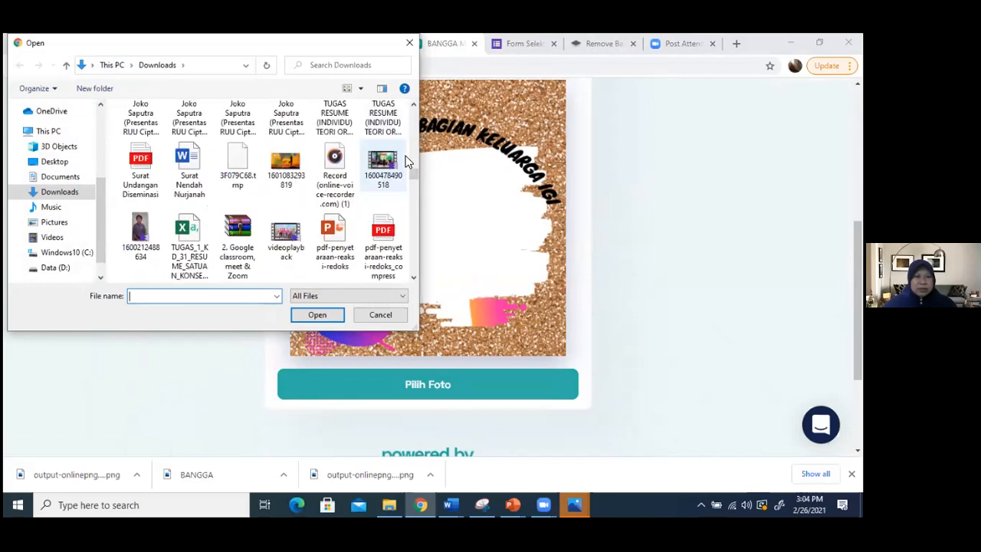
{"action": "scroll", "coordinate": [406, 161], "scroll_direction": "up", "scroll_amount": 1}
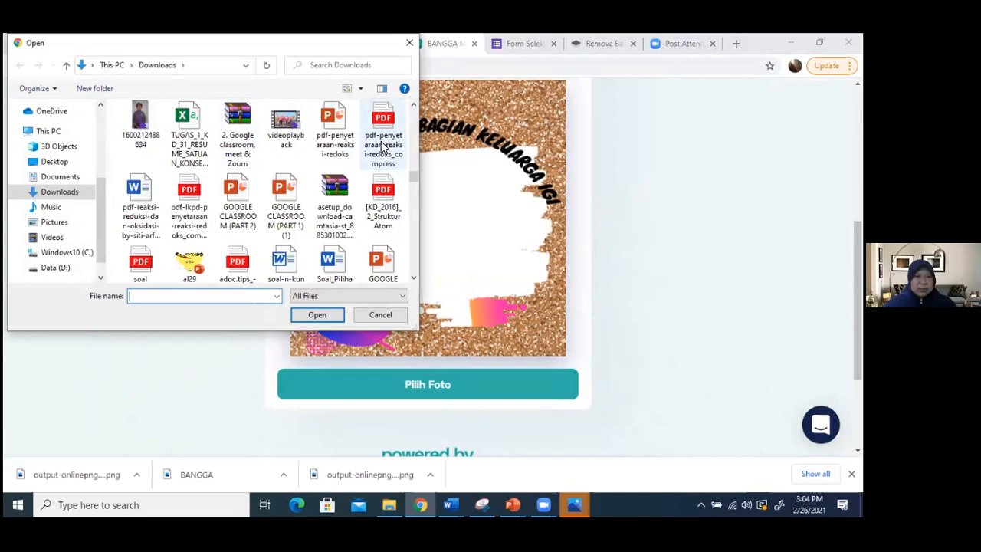
{"action": "scroll", "coordinate": [382, 147], "scroll_direction": "down", "scroll_amount": 2}
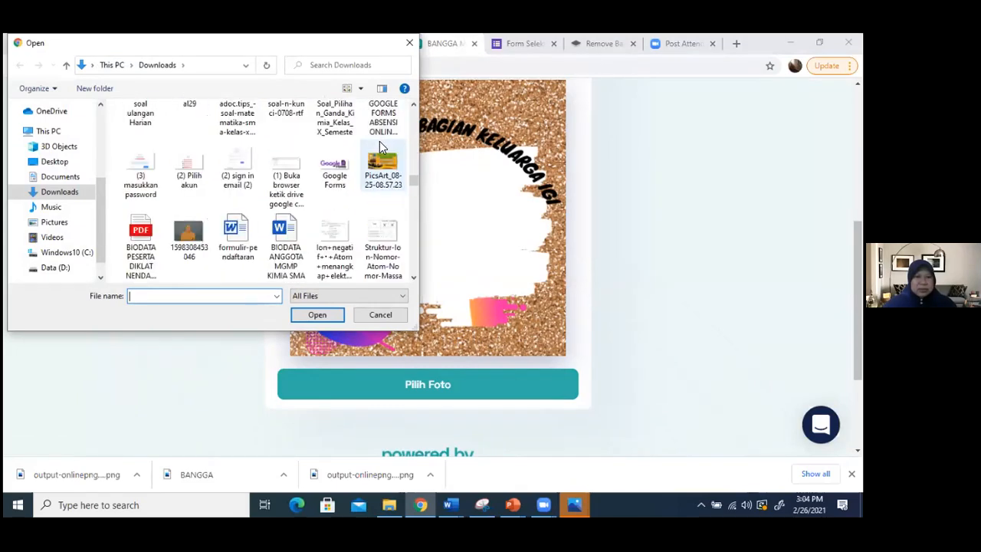
{"action": "scroll", "coordinate": [380, 141], "scroll_direction": "down", "scroll_amount": 2}
{"action": "left_click", "coordinate": [191, 126]}
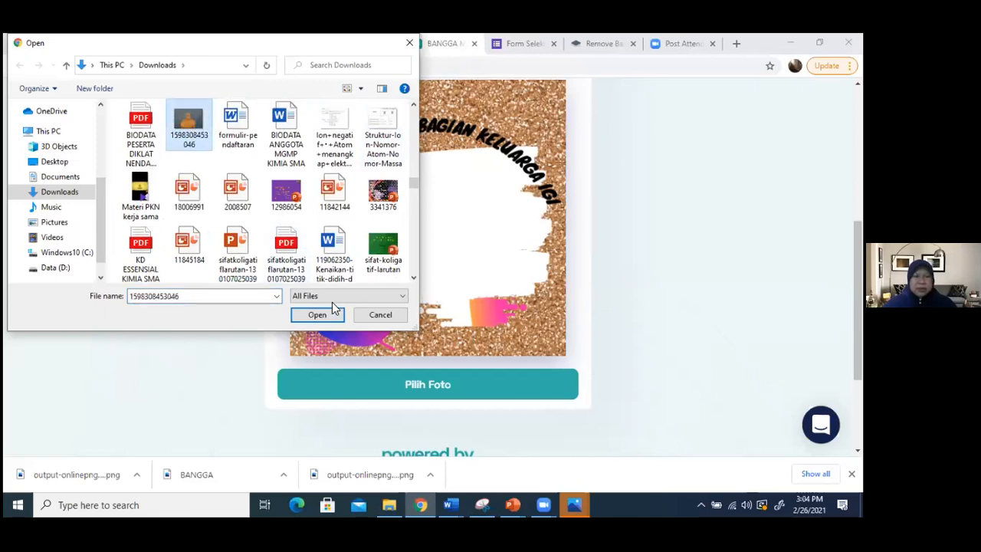
{"action": "left_click", "coordinate": [316, 314]}
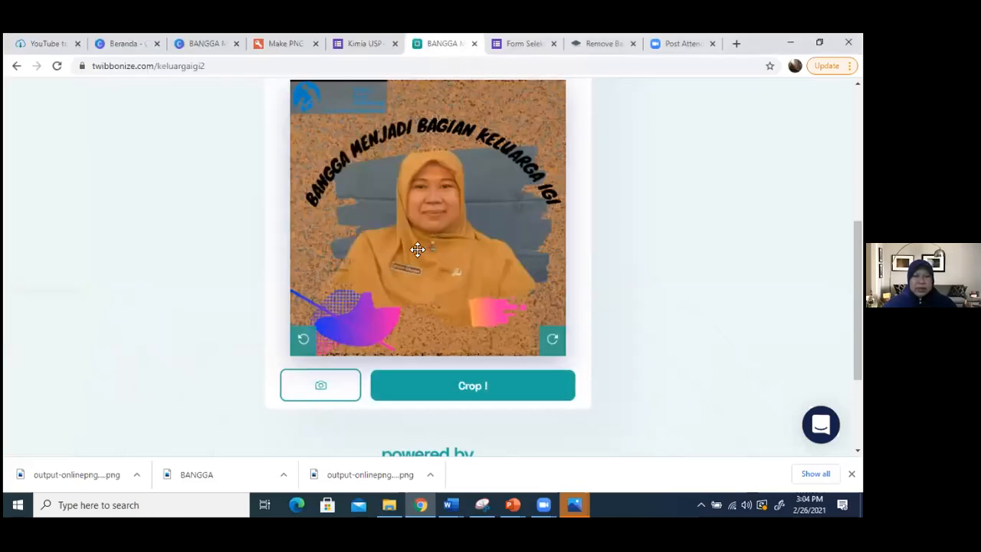
- Shift the portrait slightly down and to the right within the frame, crop it, and download the framed photo
{"action": "mouse_move", "coordinate": [442, 236]}
{"action": "left_mouse_down"}
{"action": "mouse_move", "coordinate": [447, 280]}
{"action": "mouse_move", "coordinate": [455, 220]}
{"action": "mouse_move", "coordinate": [446, 242]}
{"action": "left_mouse_up"}
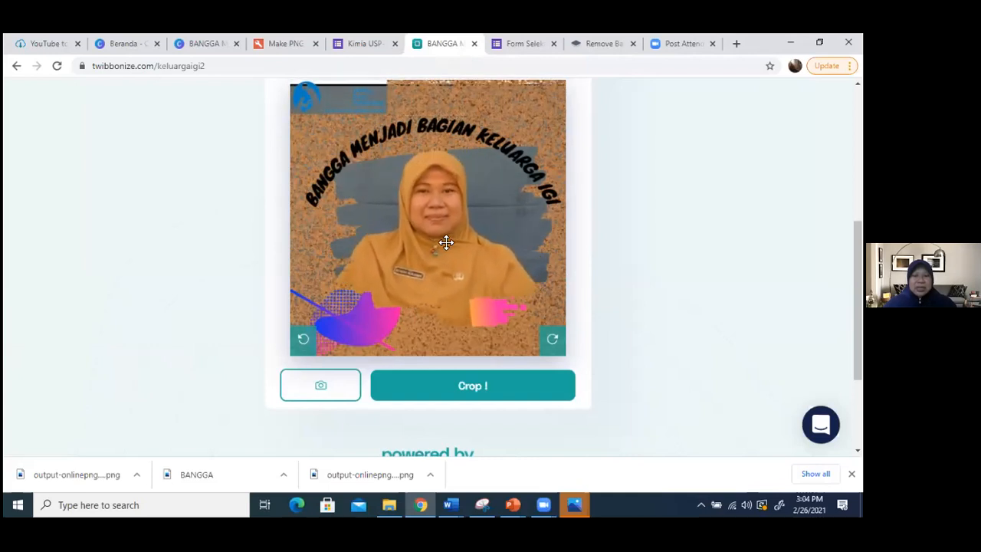
{"action": "left_click", "coordinate": [473, 392]}
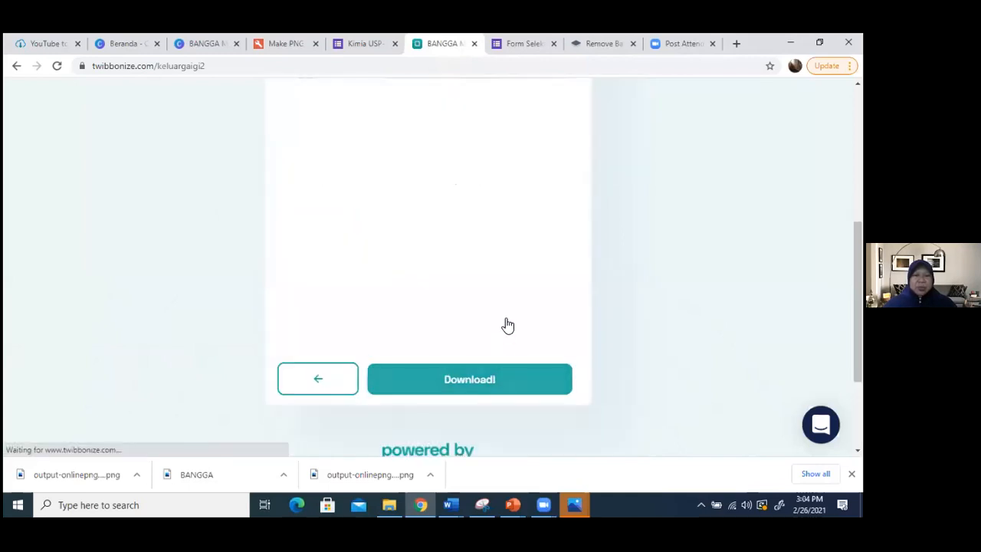
{"action": "left_click", "coordinate": [485, 387]}
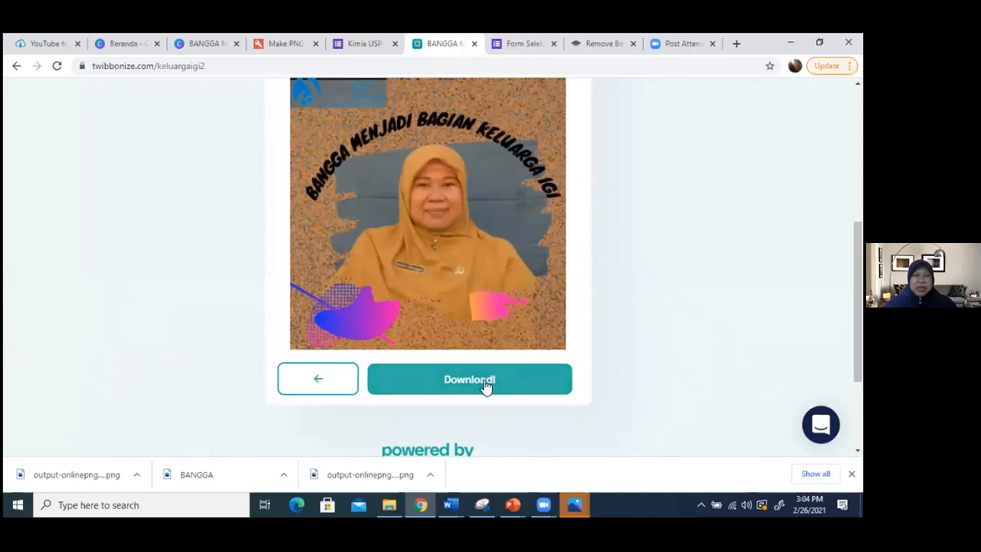